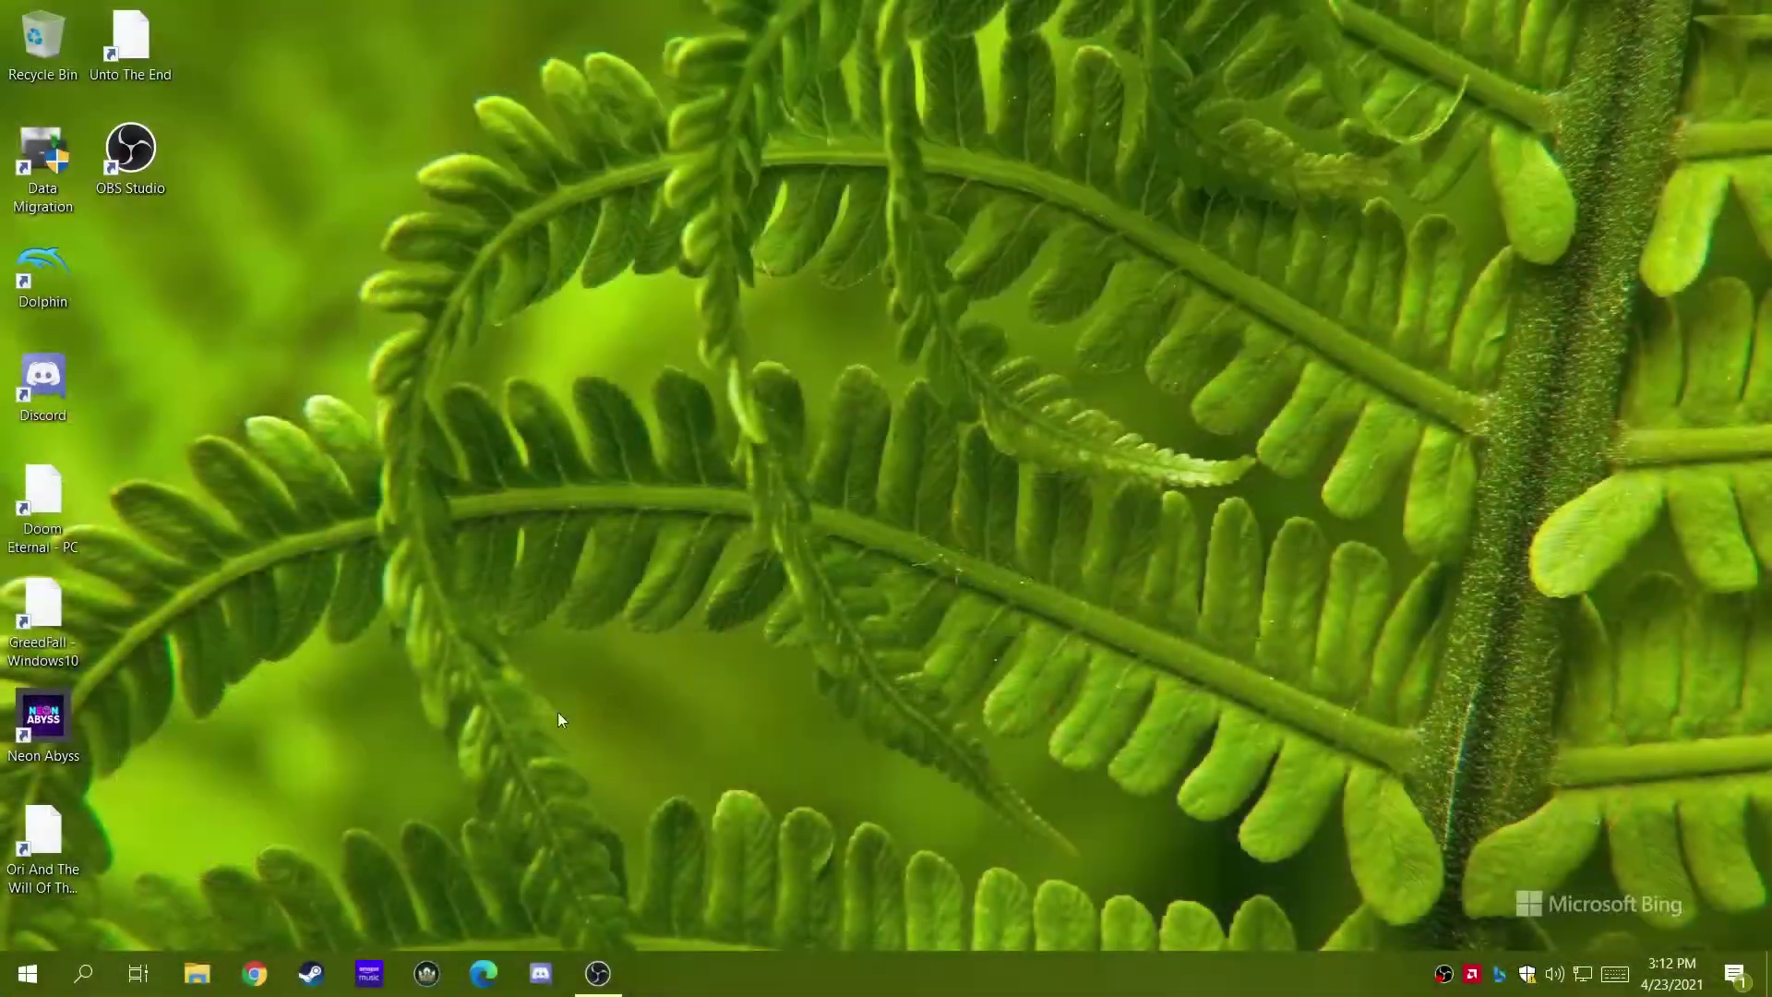
Step: Open the Apps & features page in Windows Settings and sort the installed apps by install date
click(27, 972)
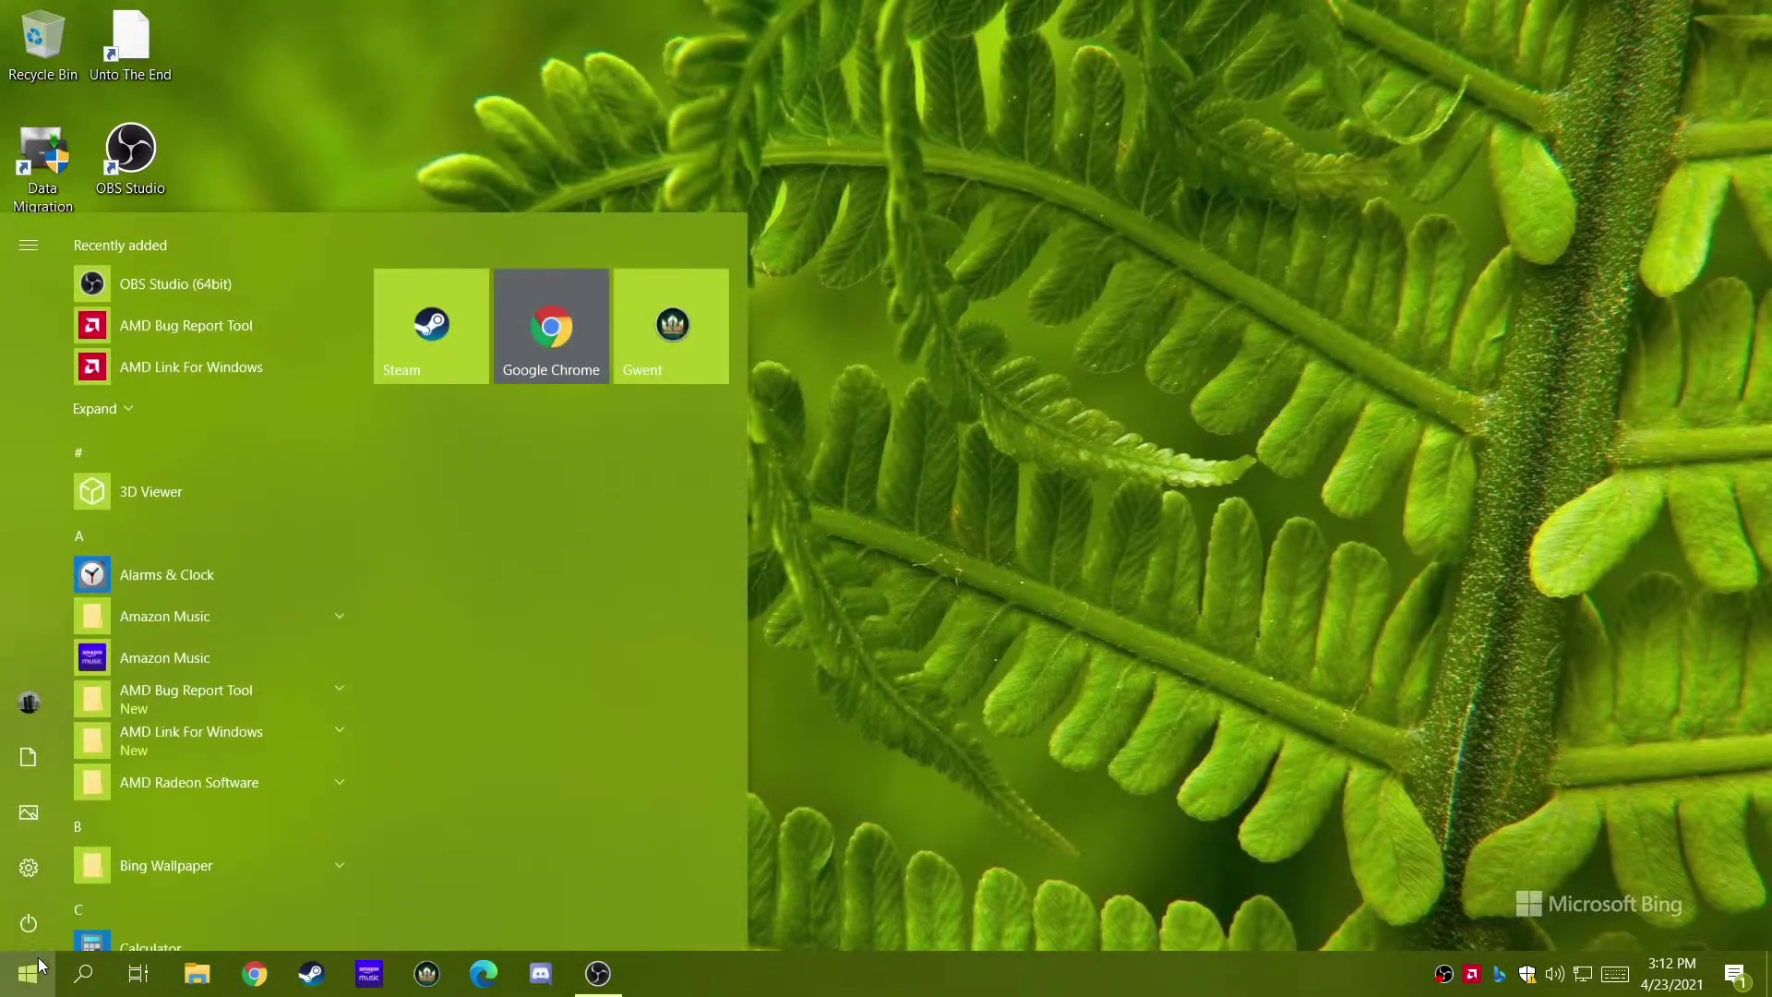
click(29, 868)
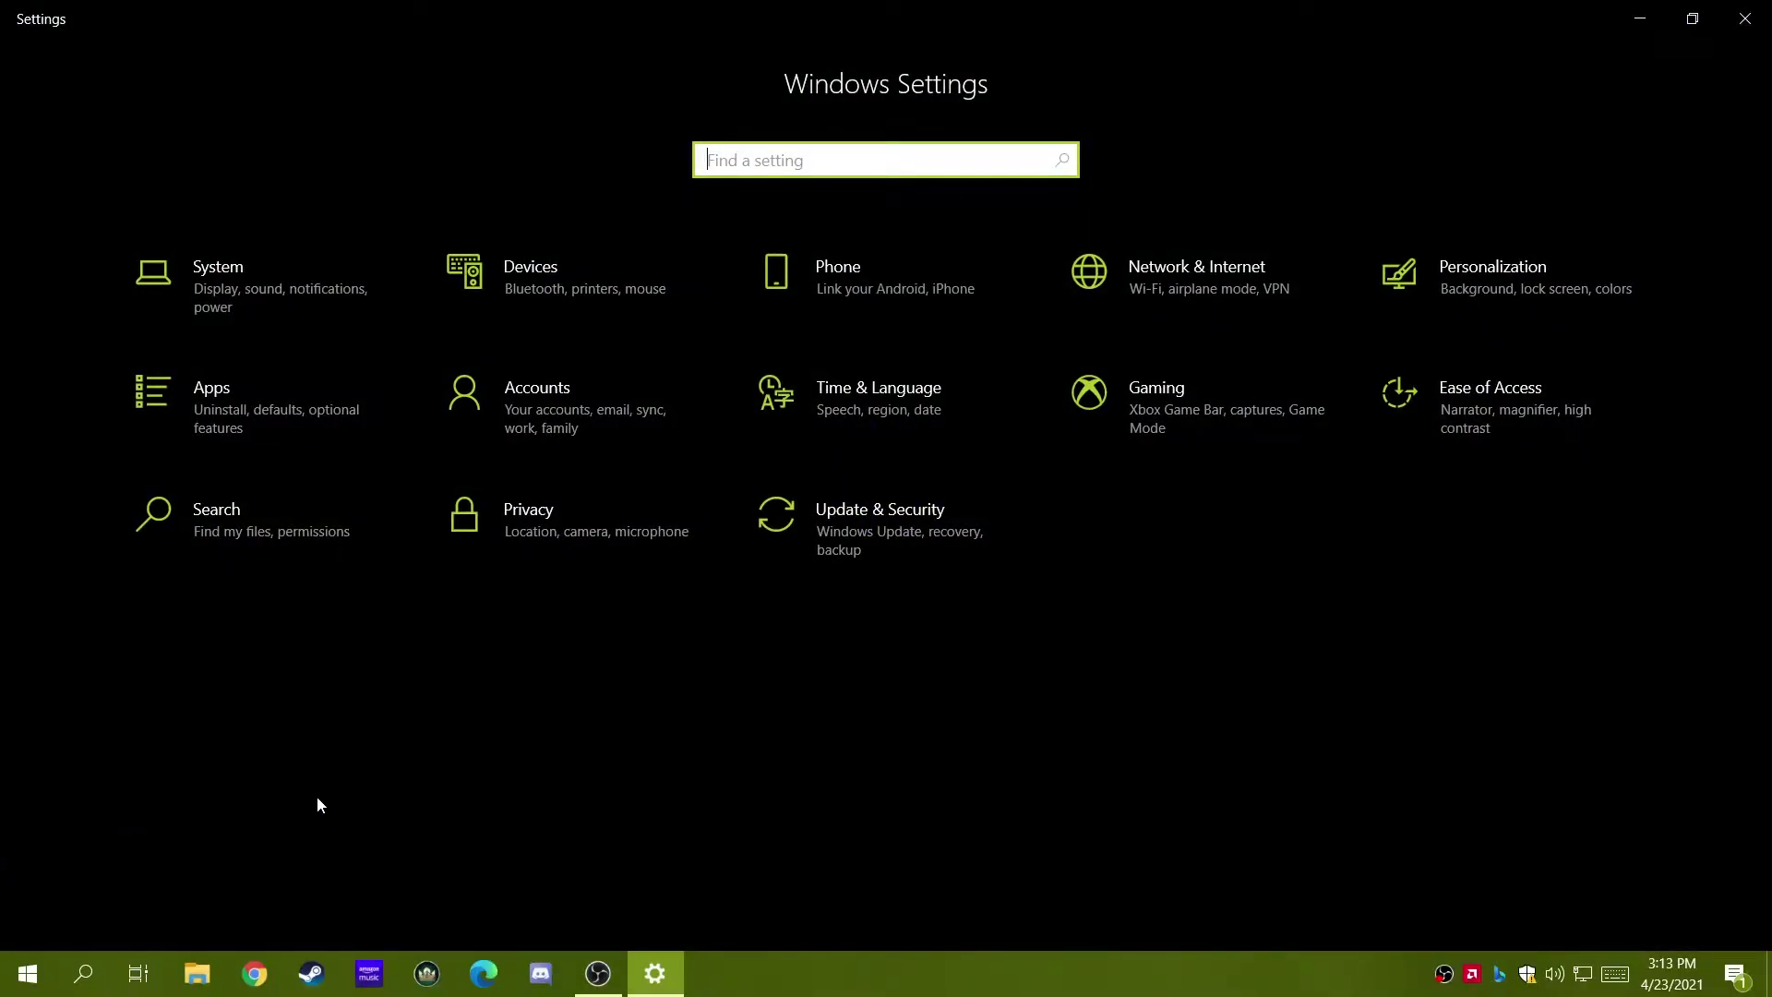
click(263, 421)
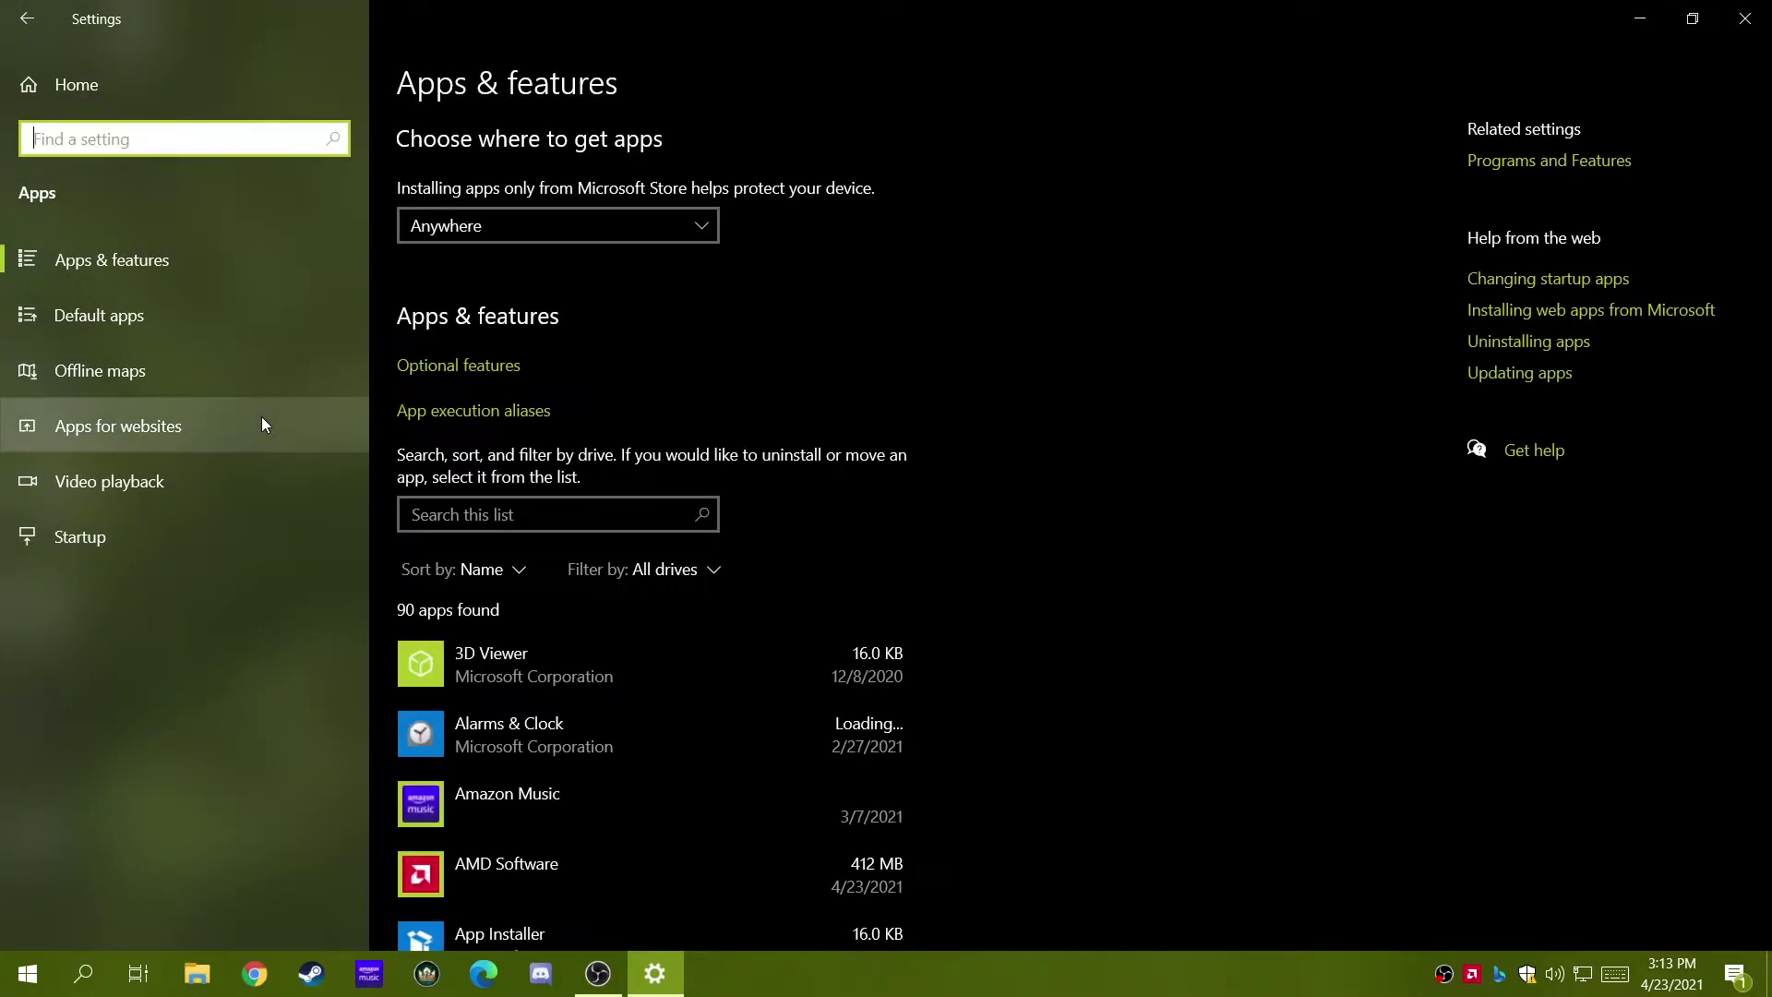
click(512, 578)
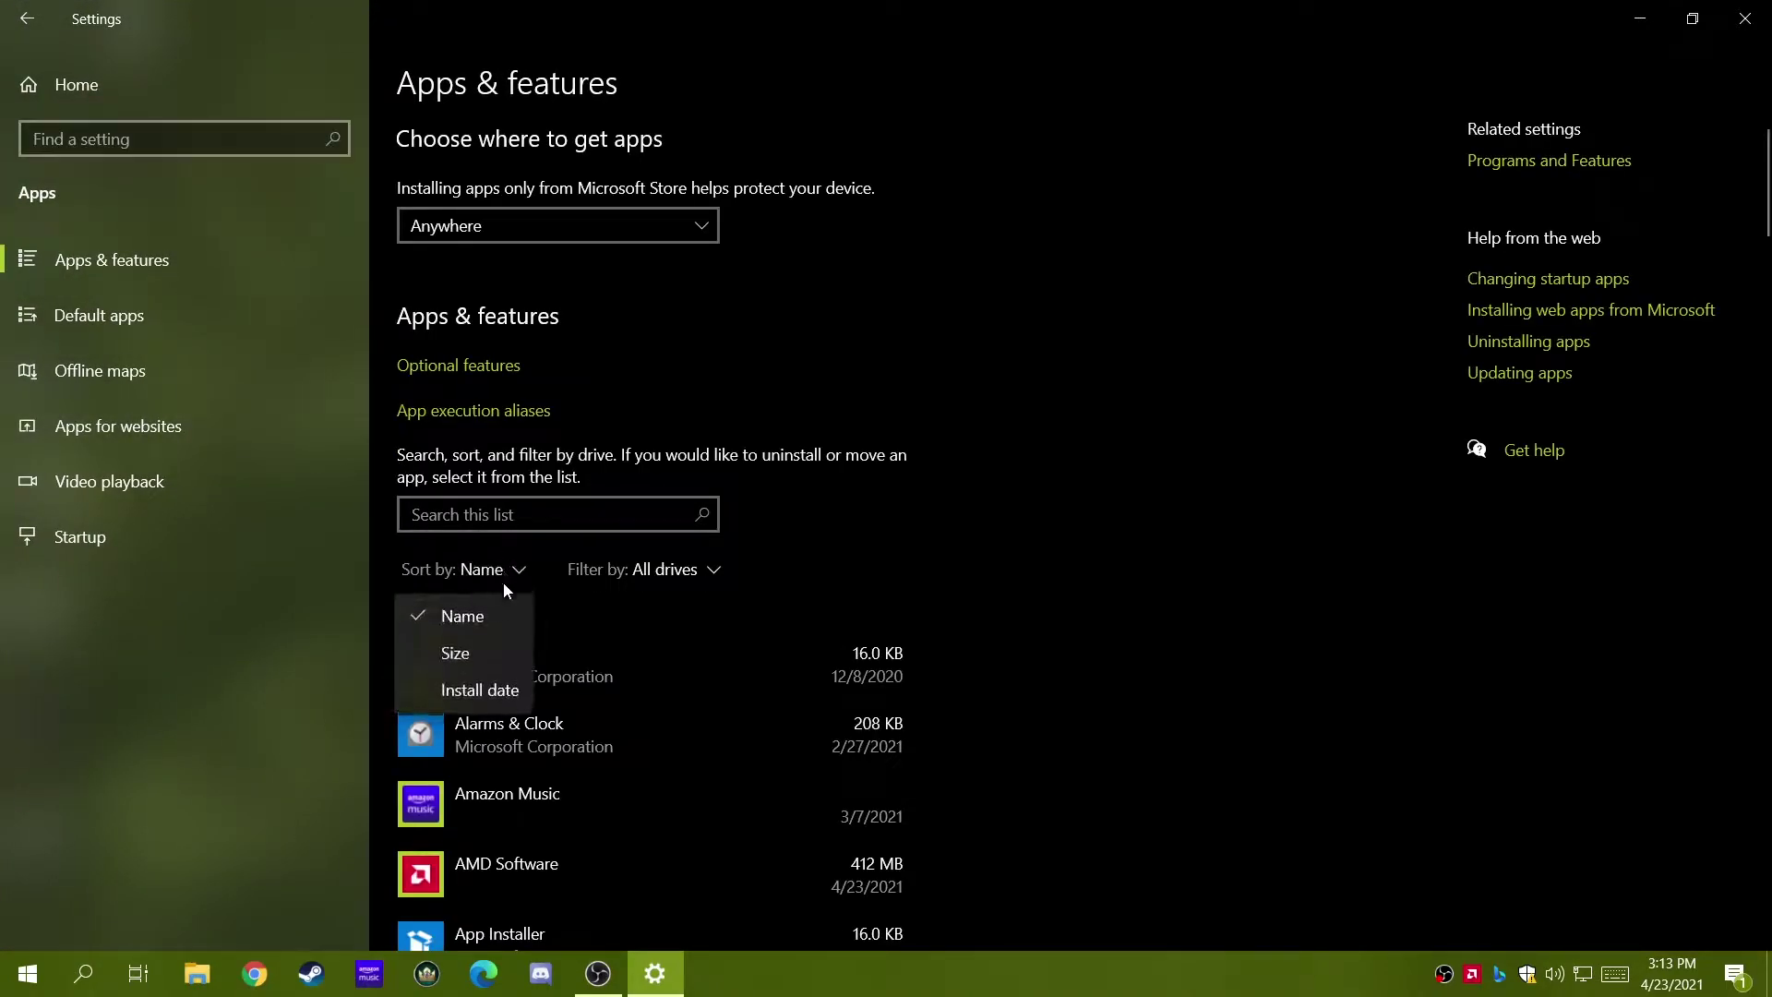
click(500, 685)
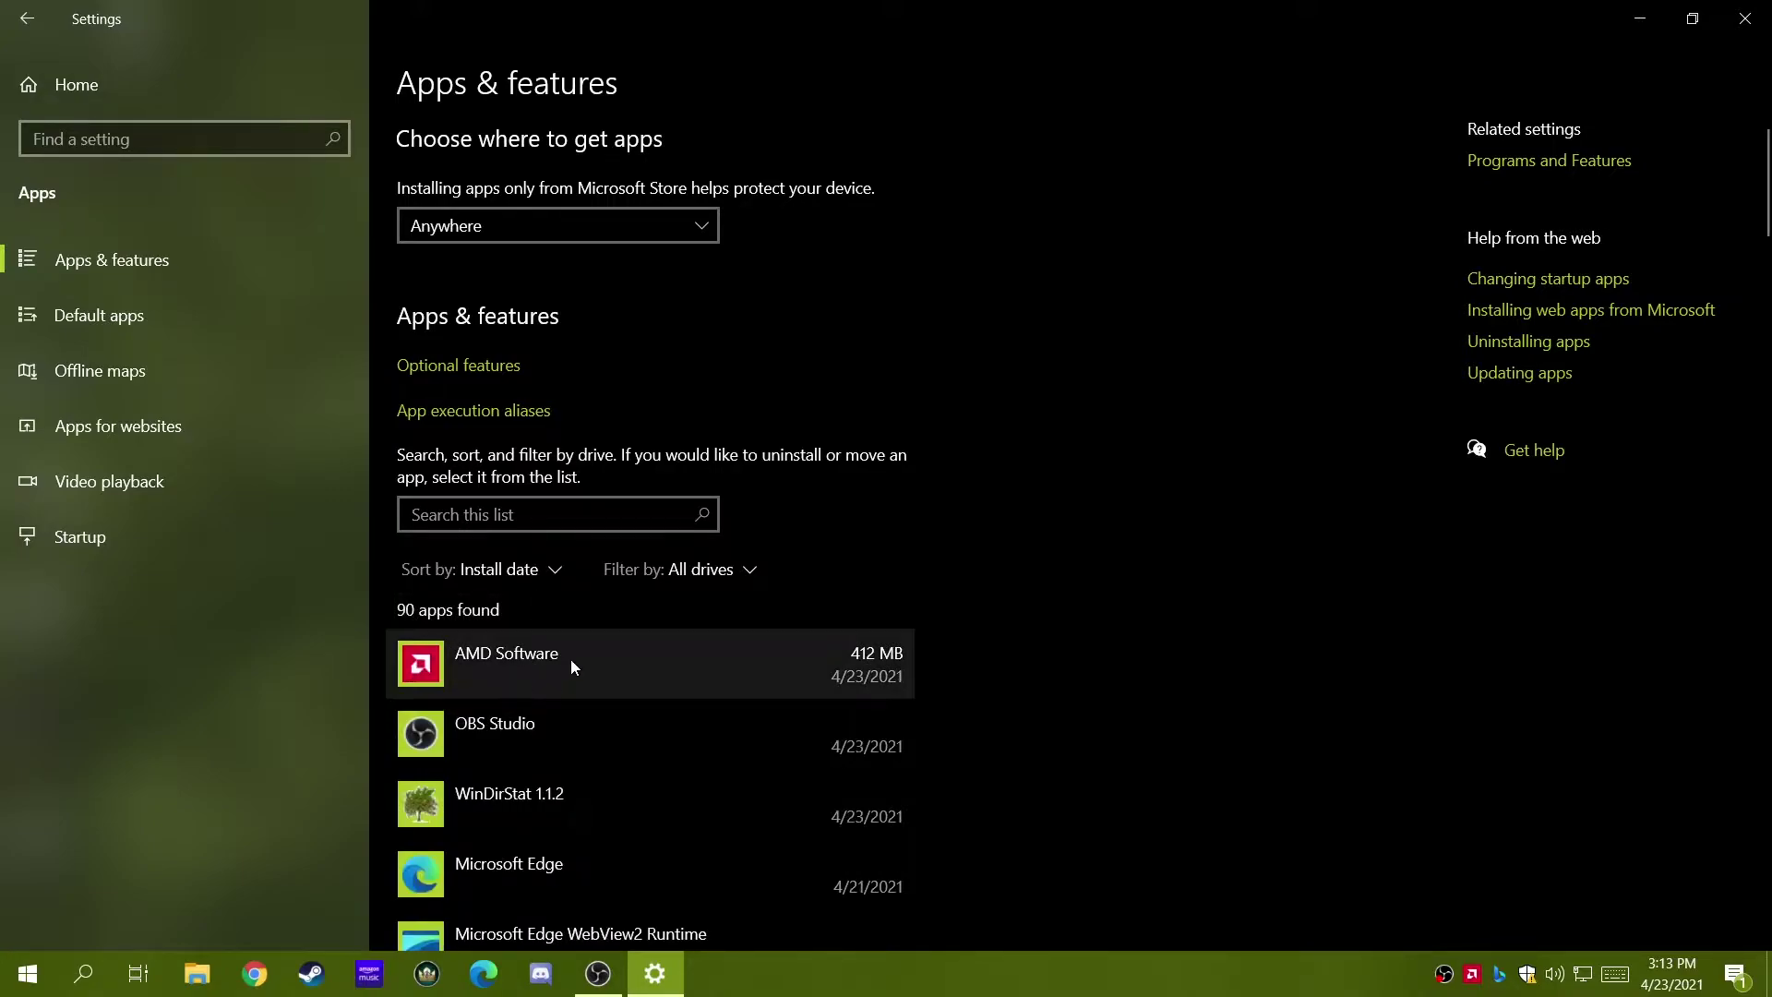
Step: Uninstall Forza Horizon 4 from the installed apps list
scroll(639, 648, down, 2)
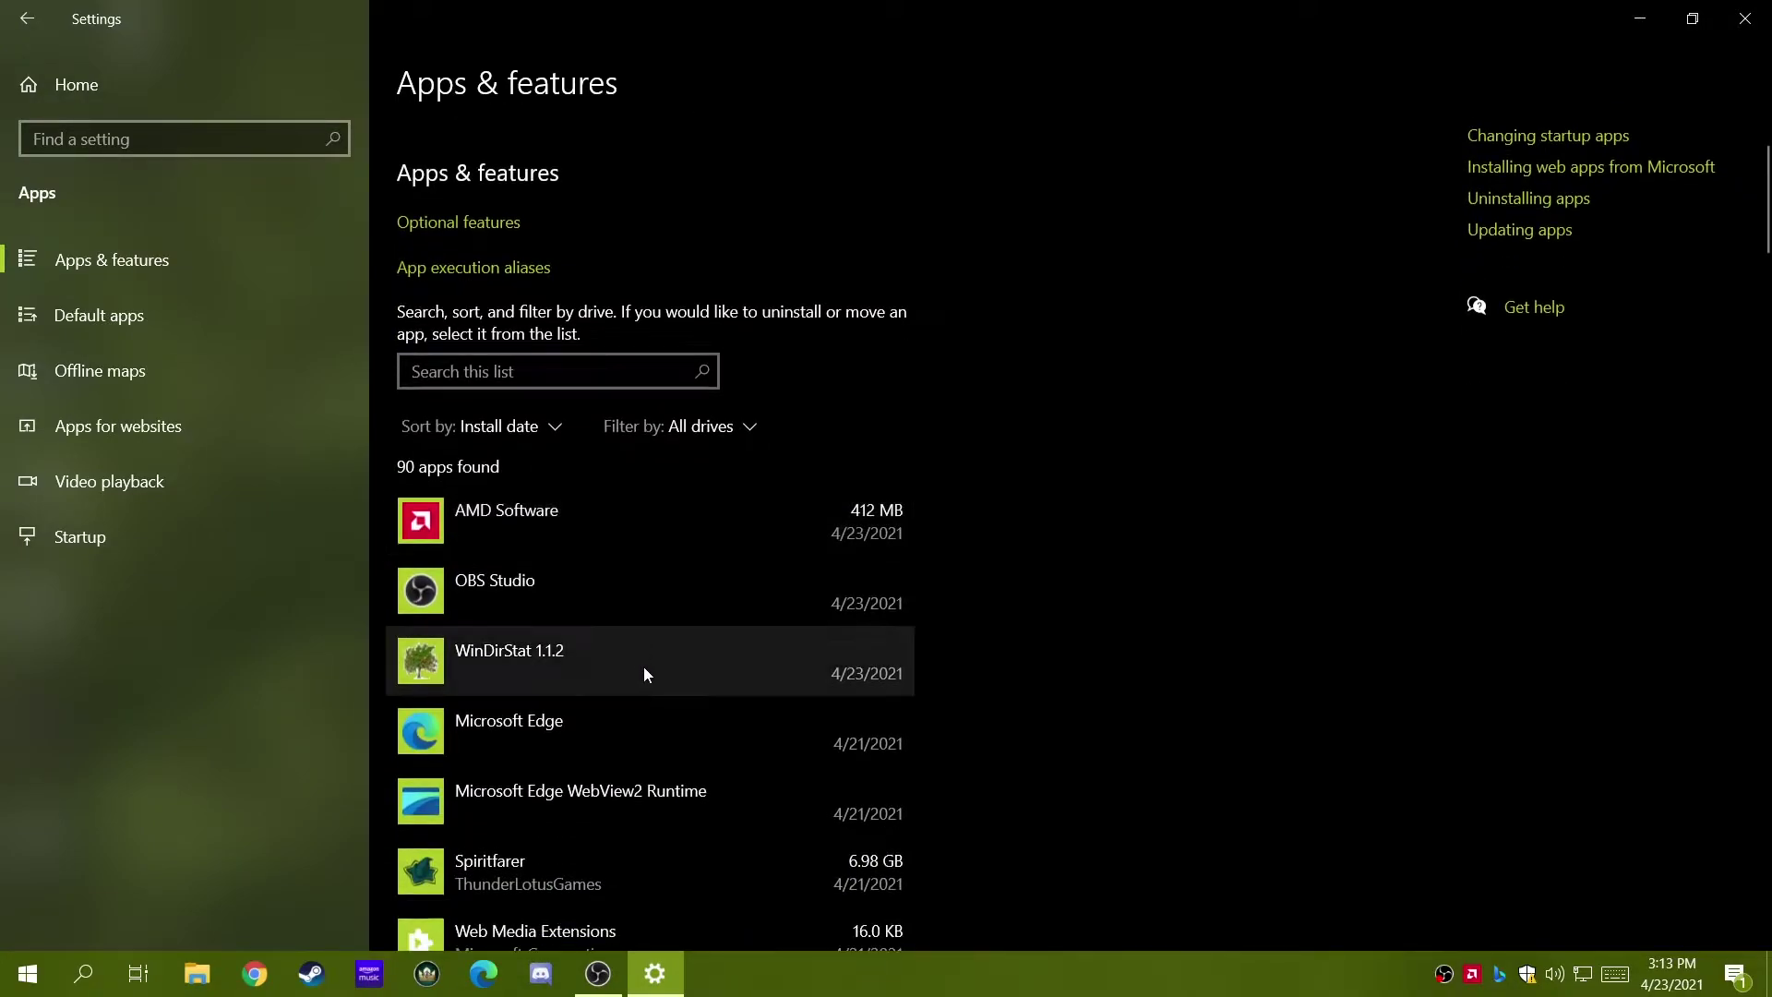
click(644, 672)
scroll(644, 674, down, 5)
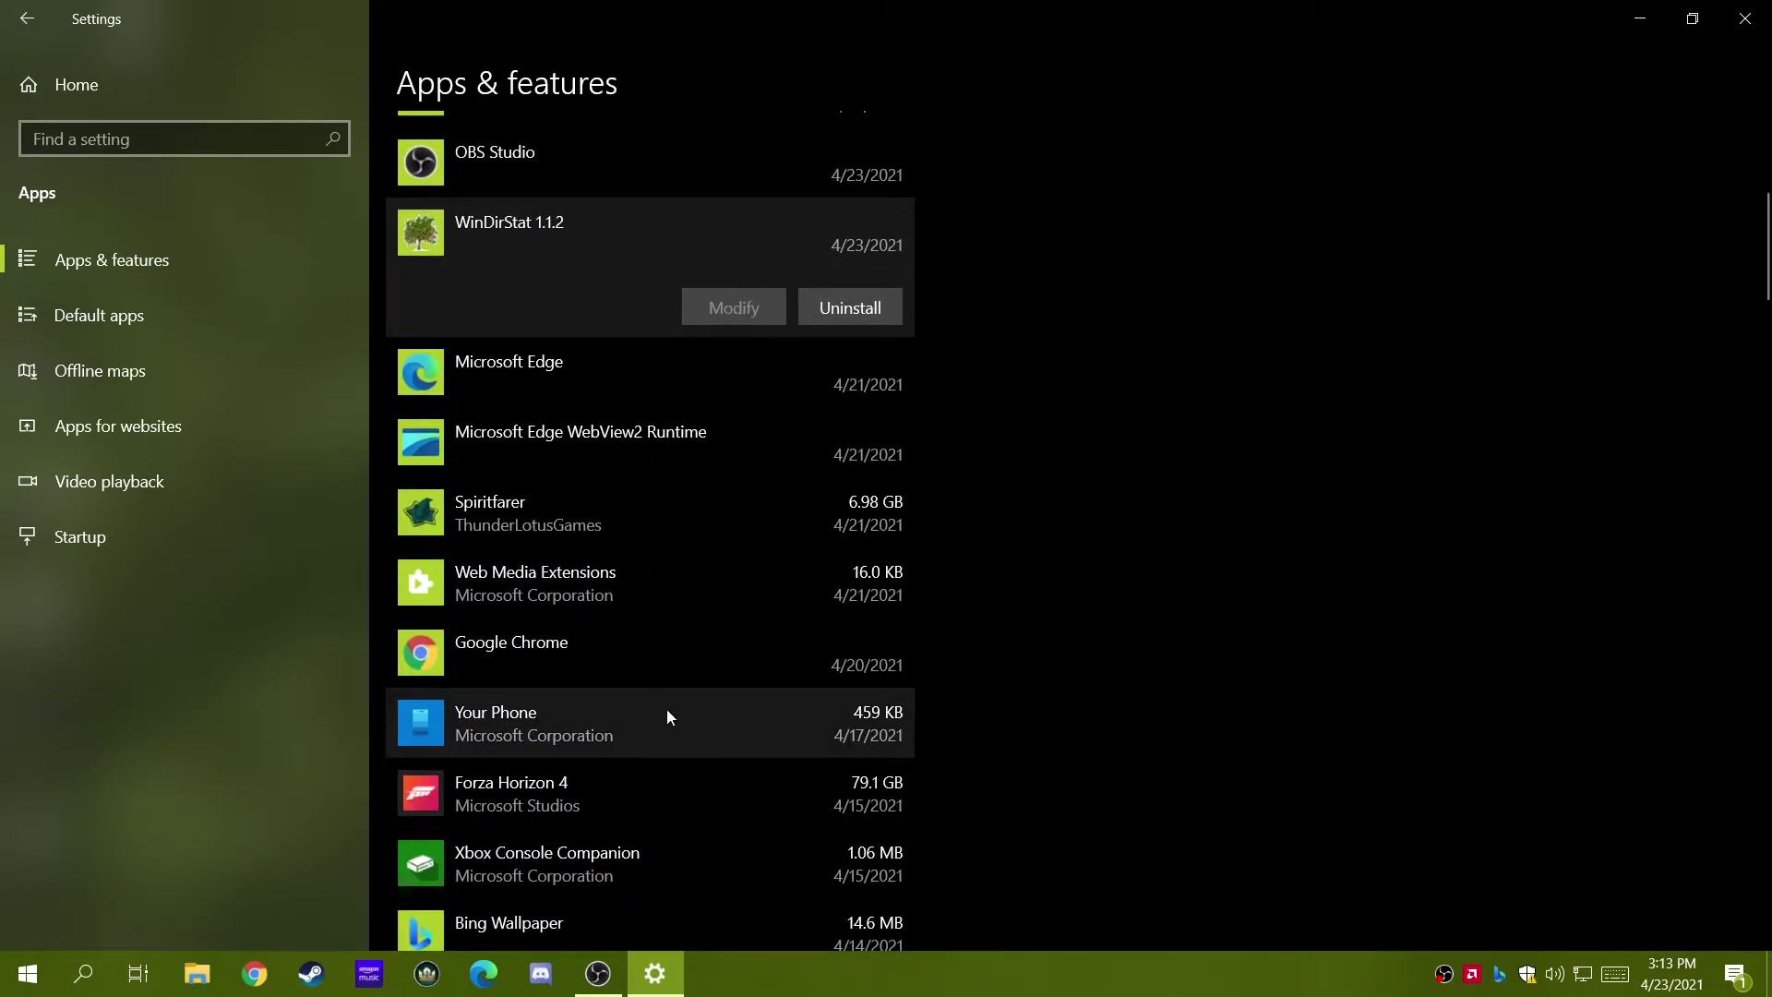
click(666, 770)
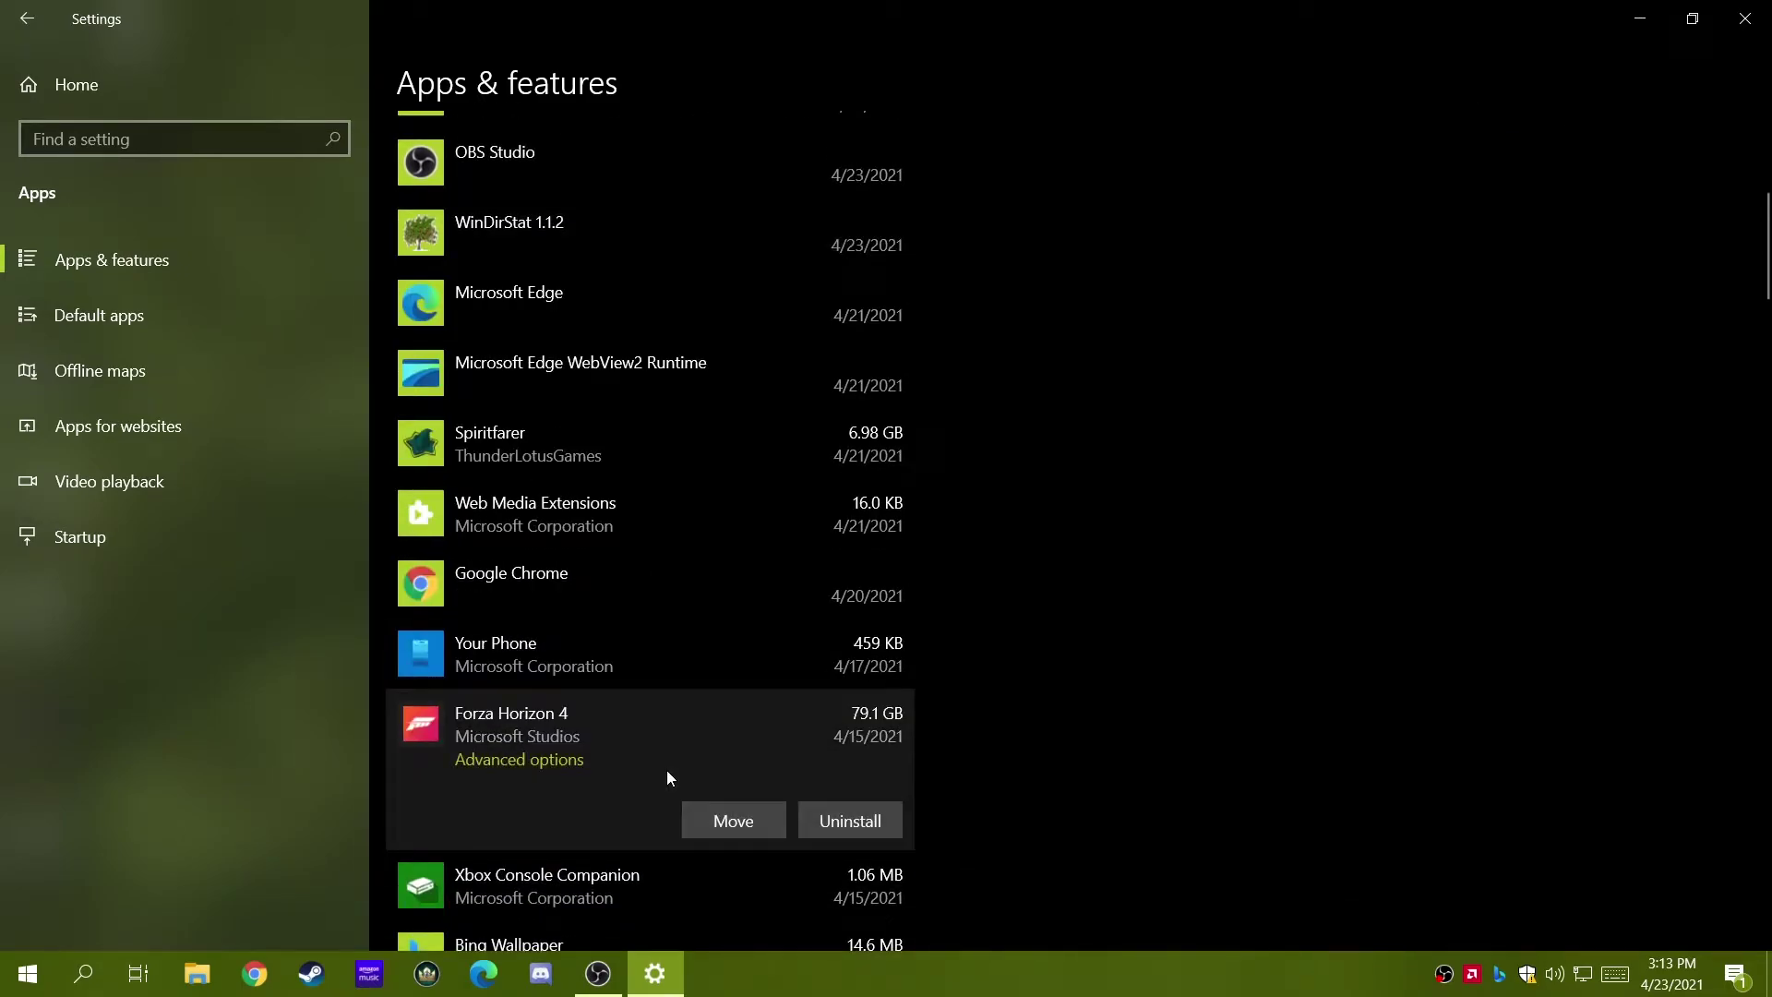
click(875, 825)
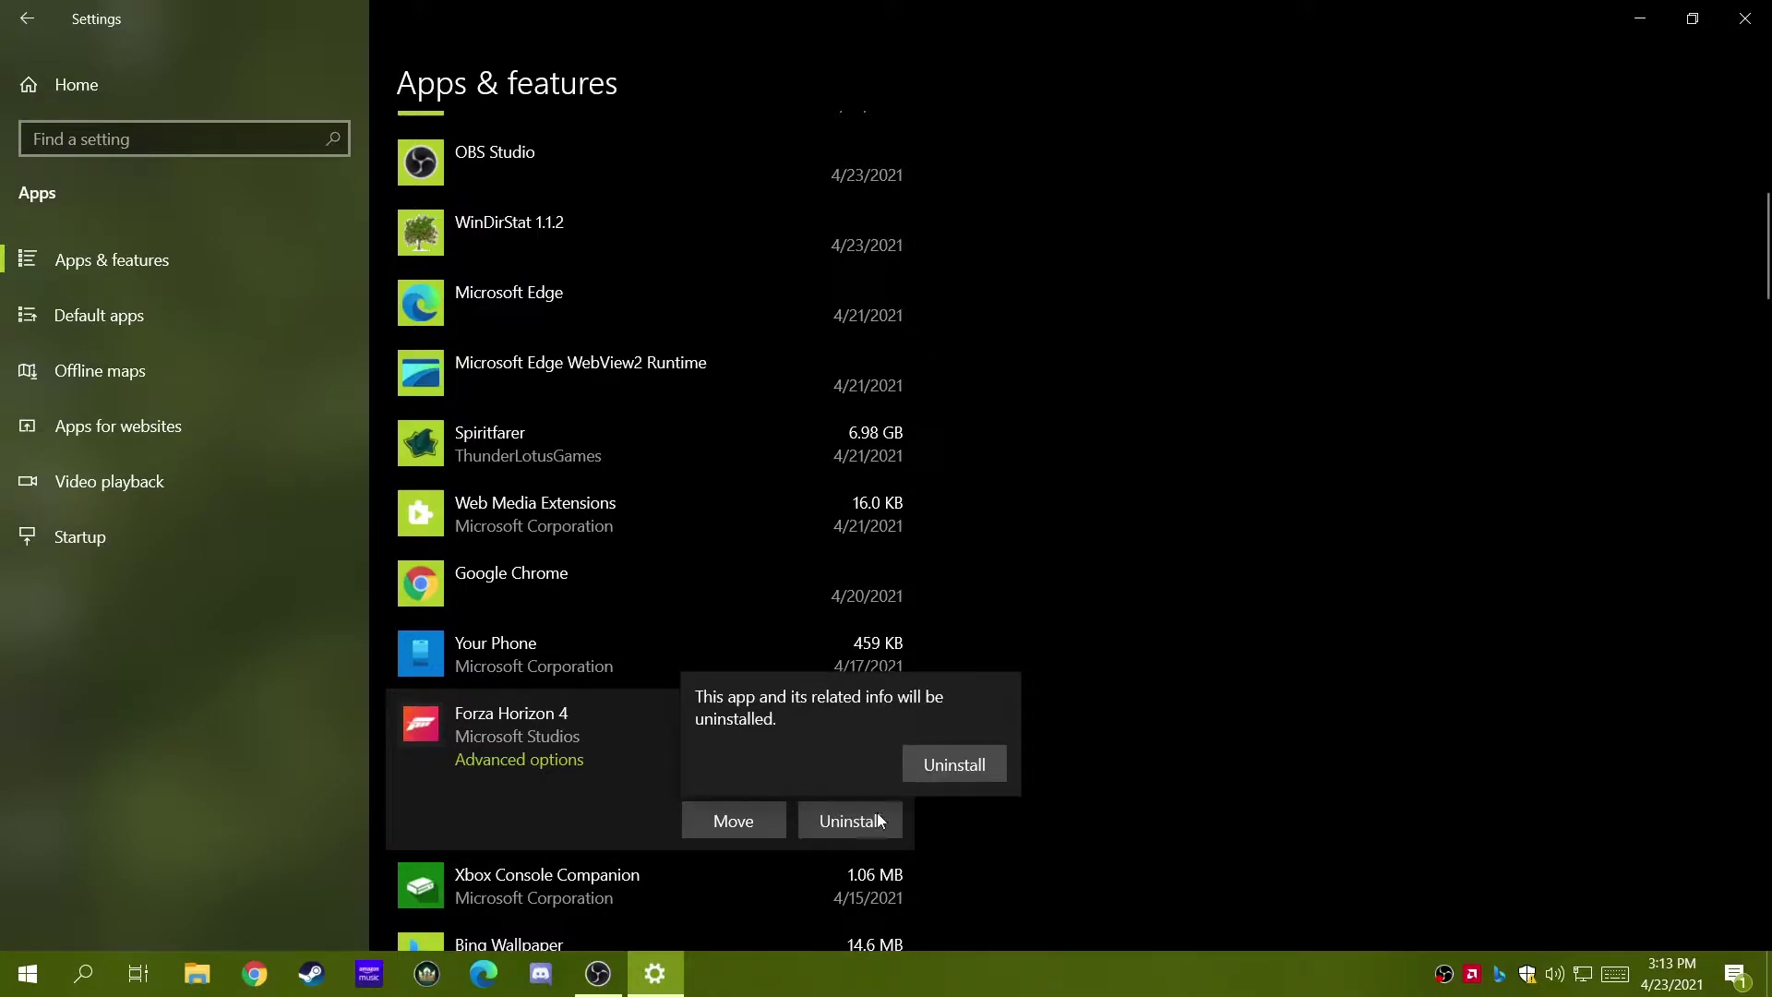
click(913, 768)
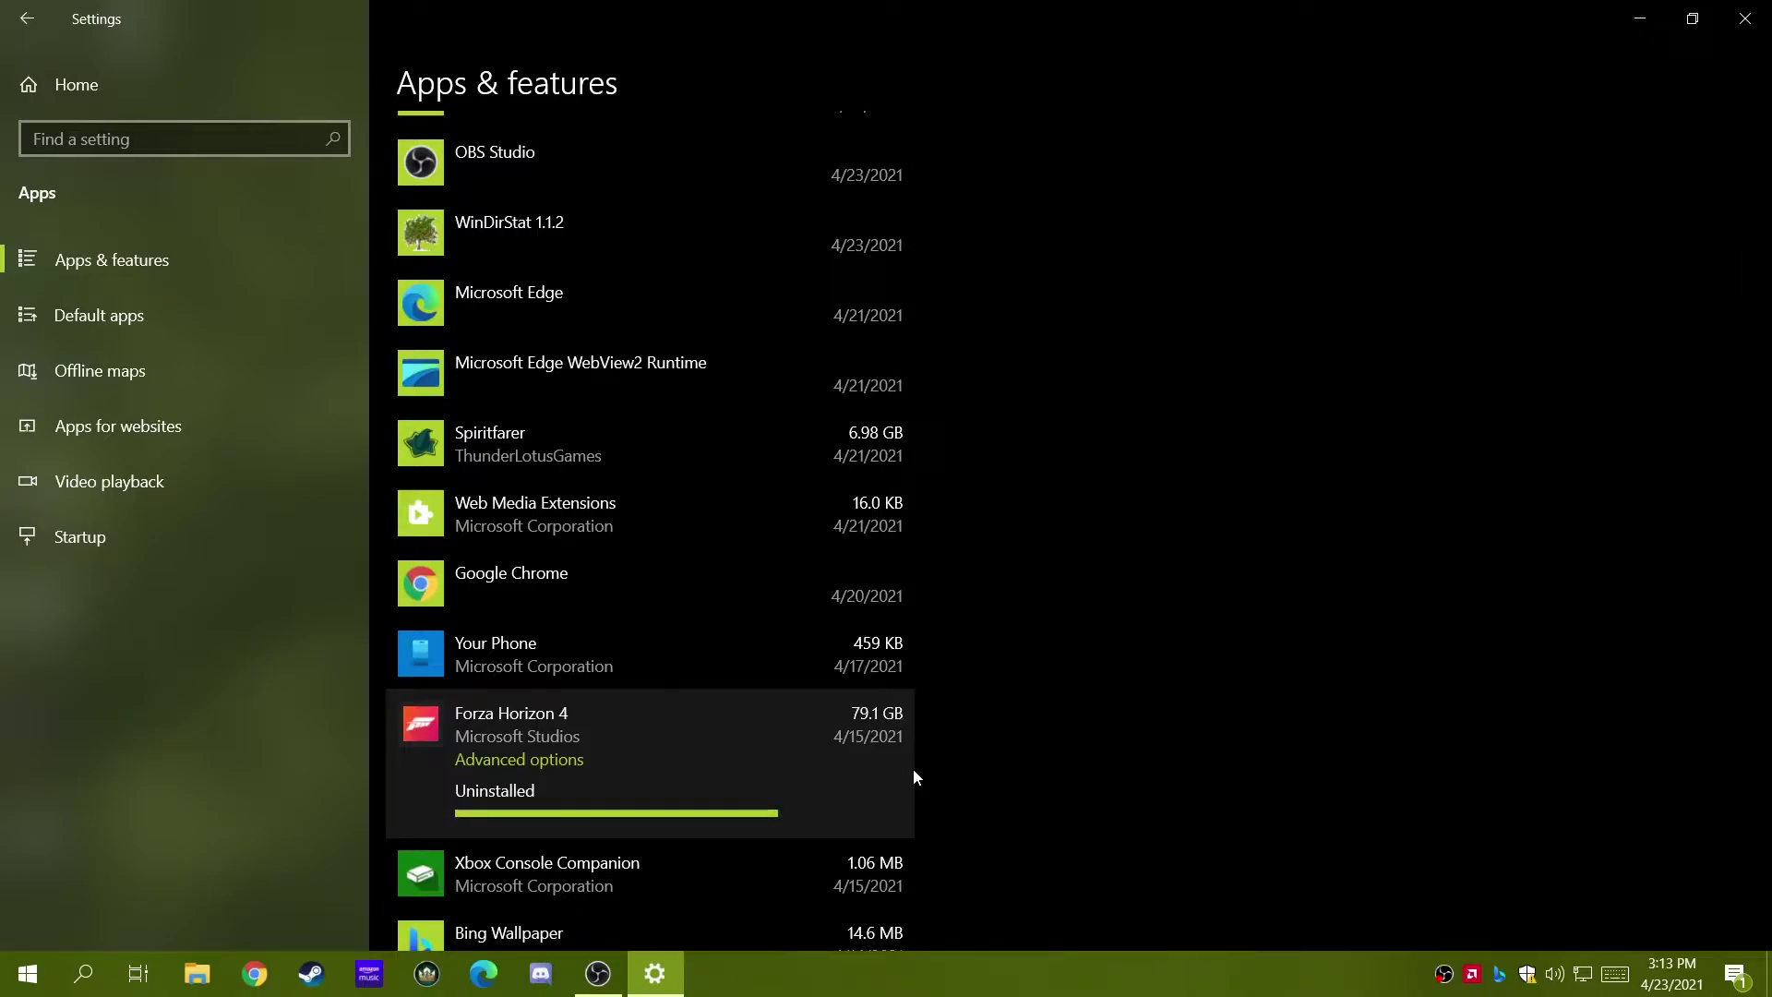
click(908, 777)
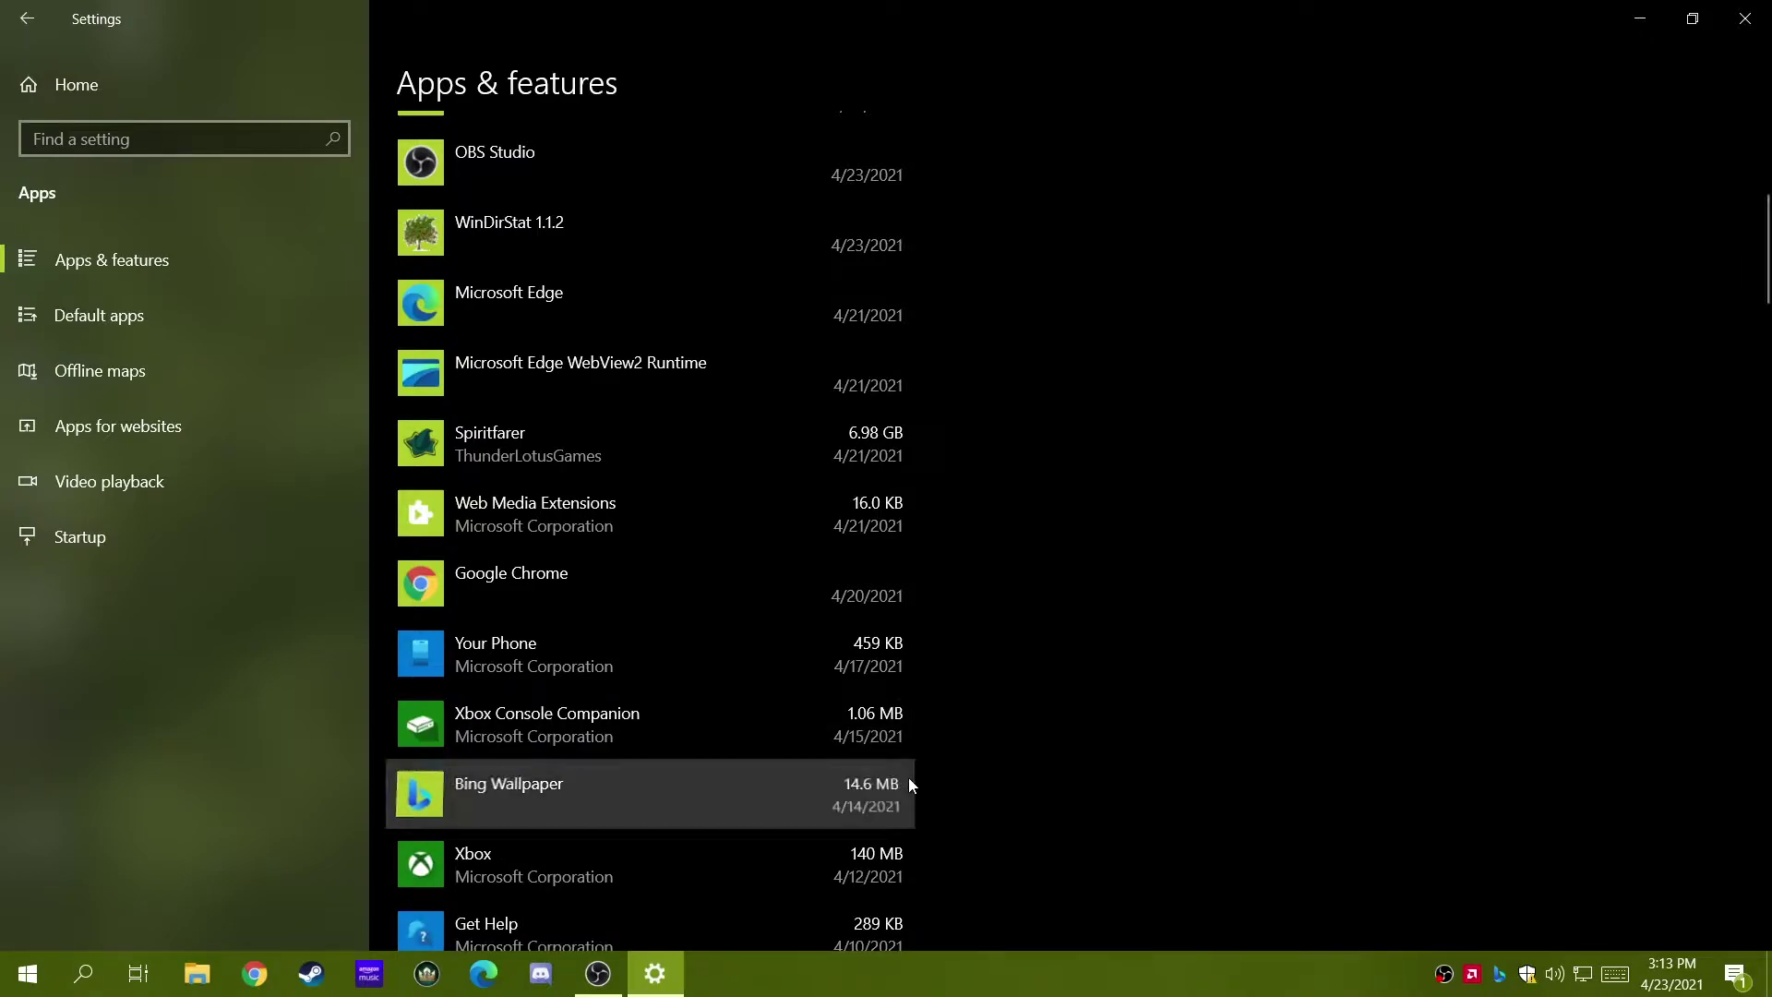
Step: Uninstall Fraps from the installed apps list and close its uninstaller
scroll(1020, 745, down, 1)
scroll(1020, 745, down, 2)
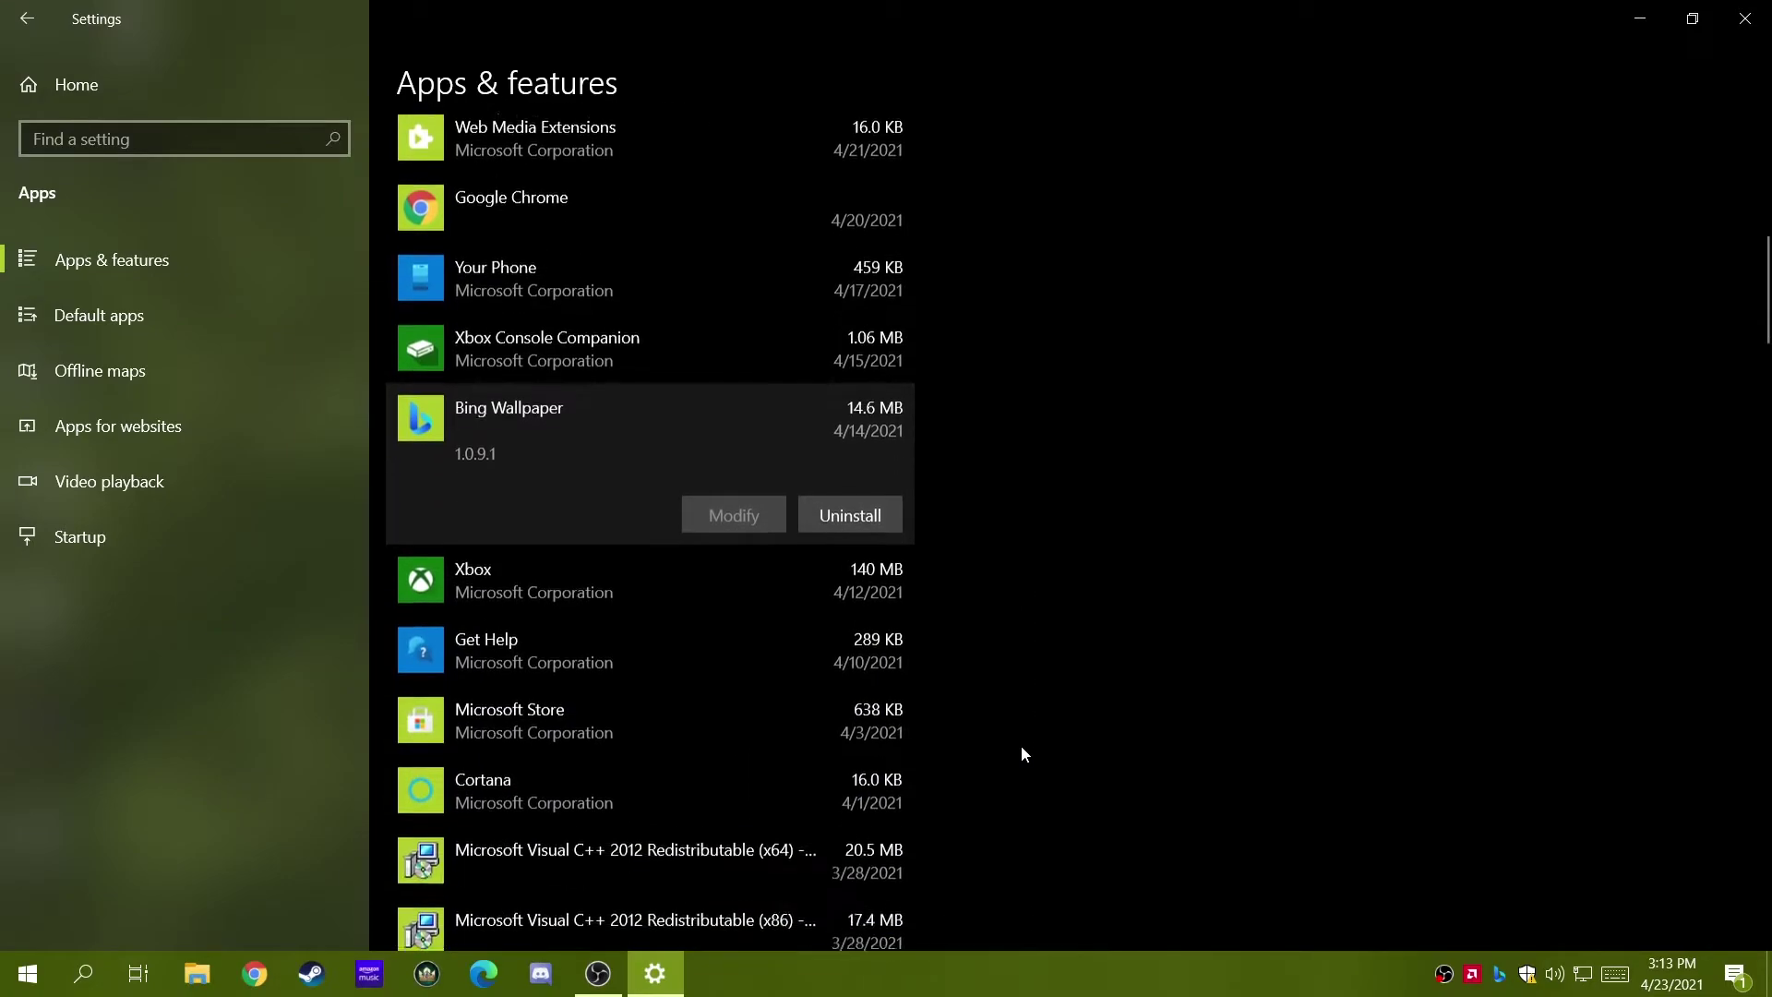
scroll(773, 618, down, 8)
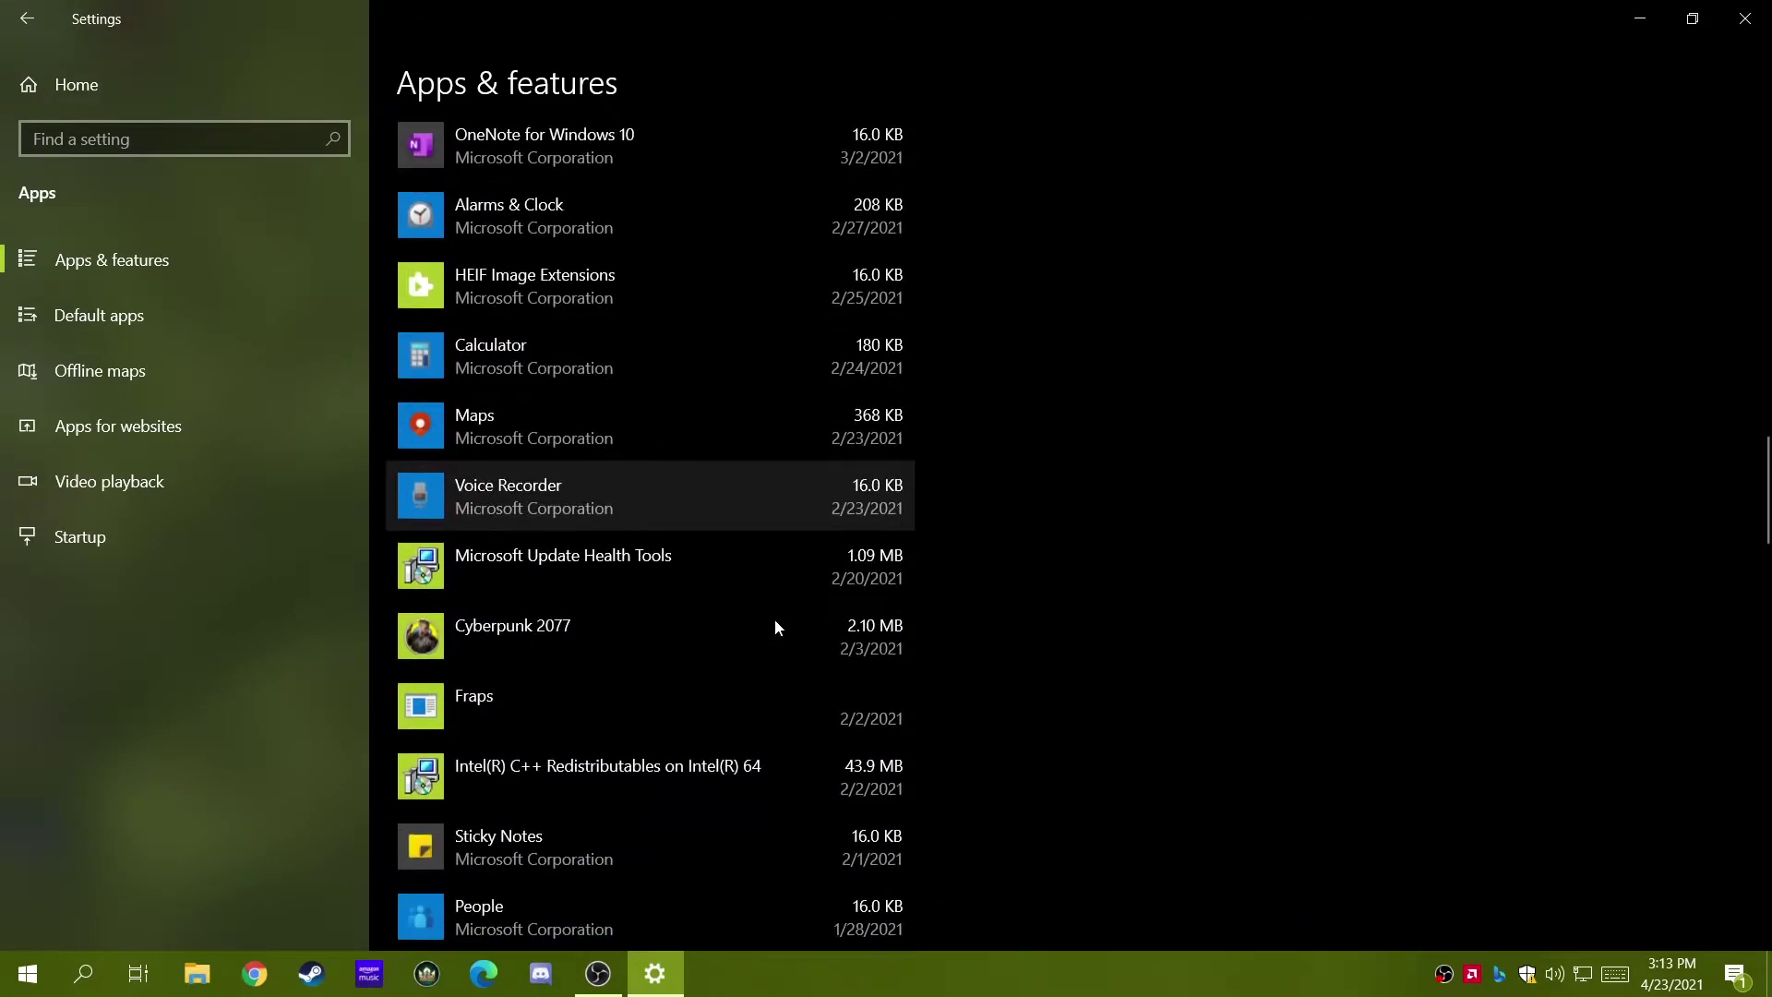
scroll(773, 618, down, 1)
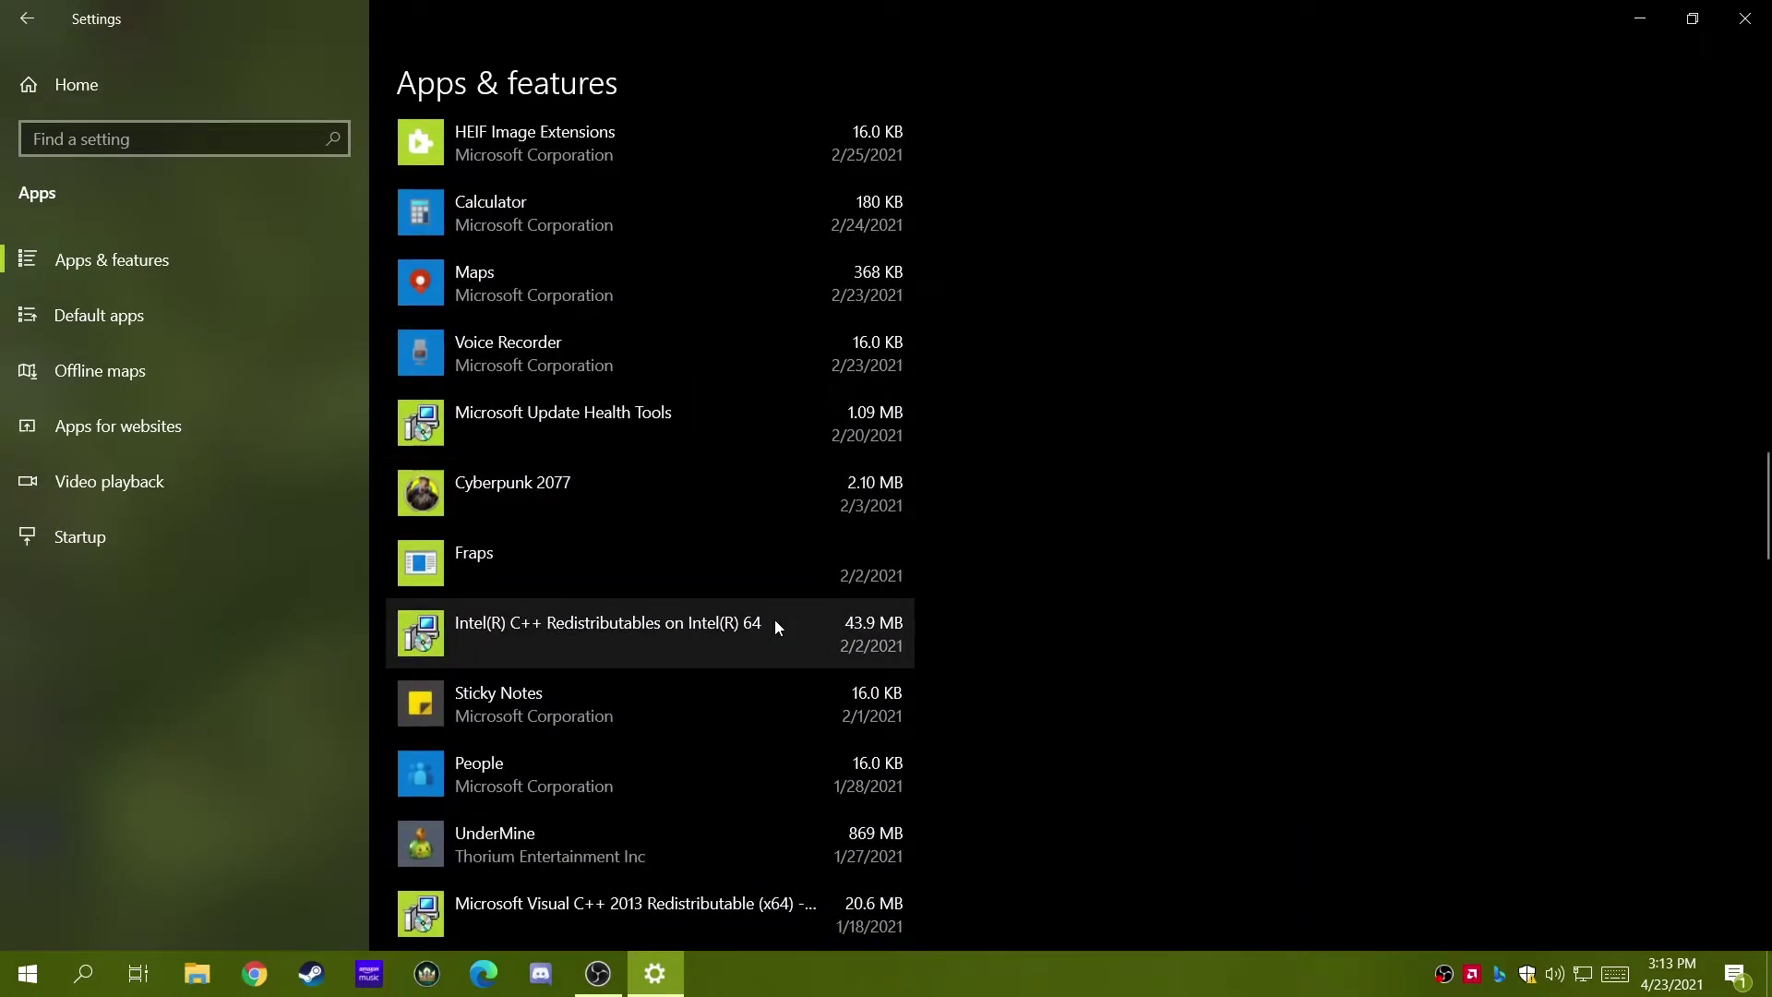
click(760, 580)
scroll(761, 589, down, 1)
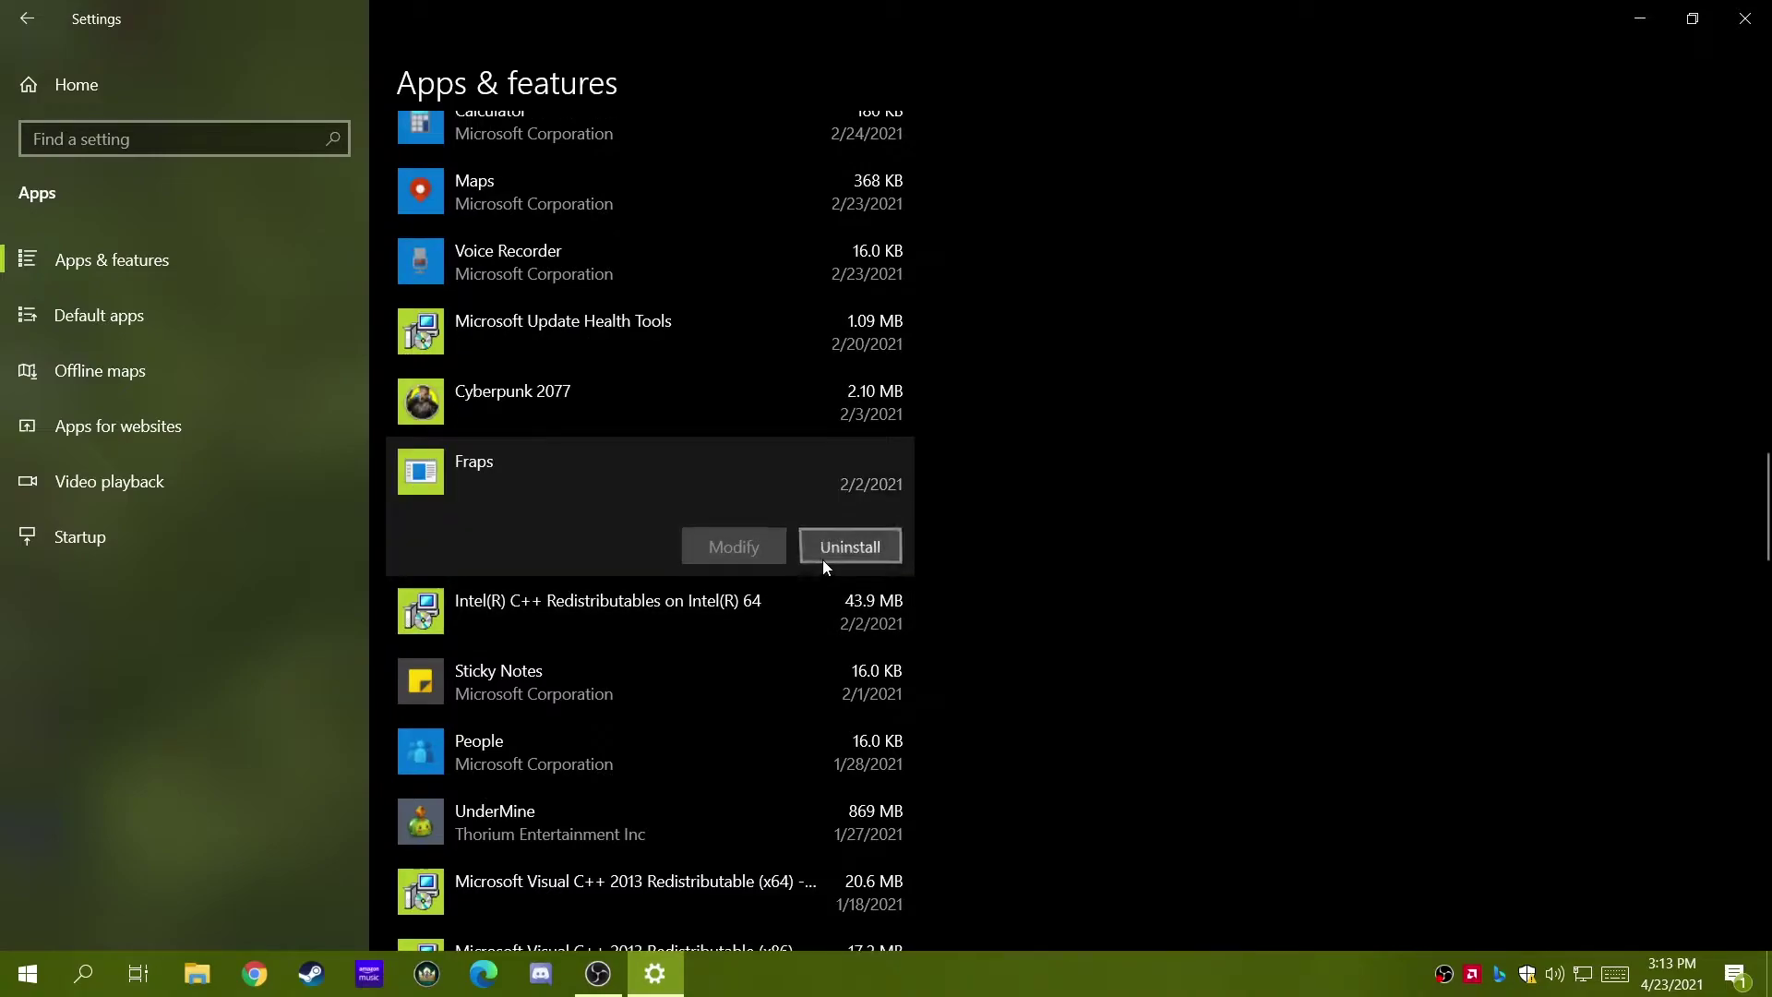
click(822, 560)
click(948, 498)
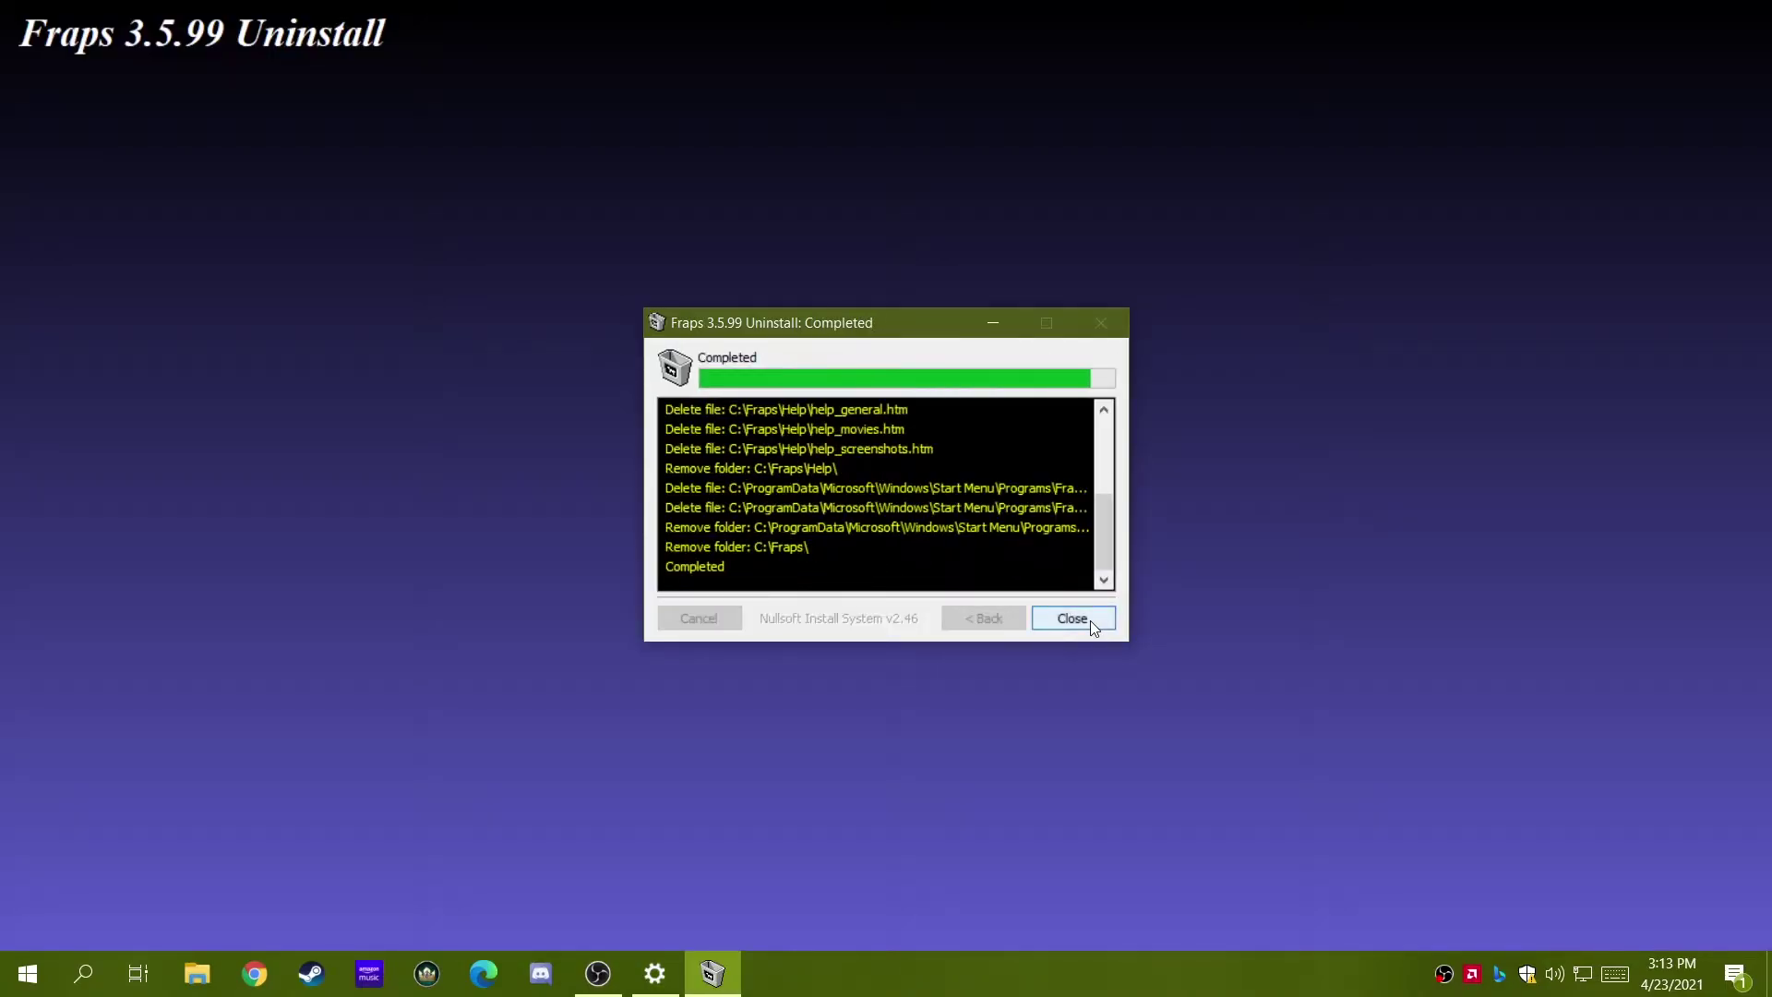
click(1089, 621)
Step: Look through the older entries in the installed apps list for unneeded programs, and close Settings
scroll(944, 582, down, 5)
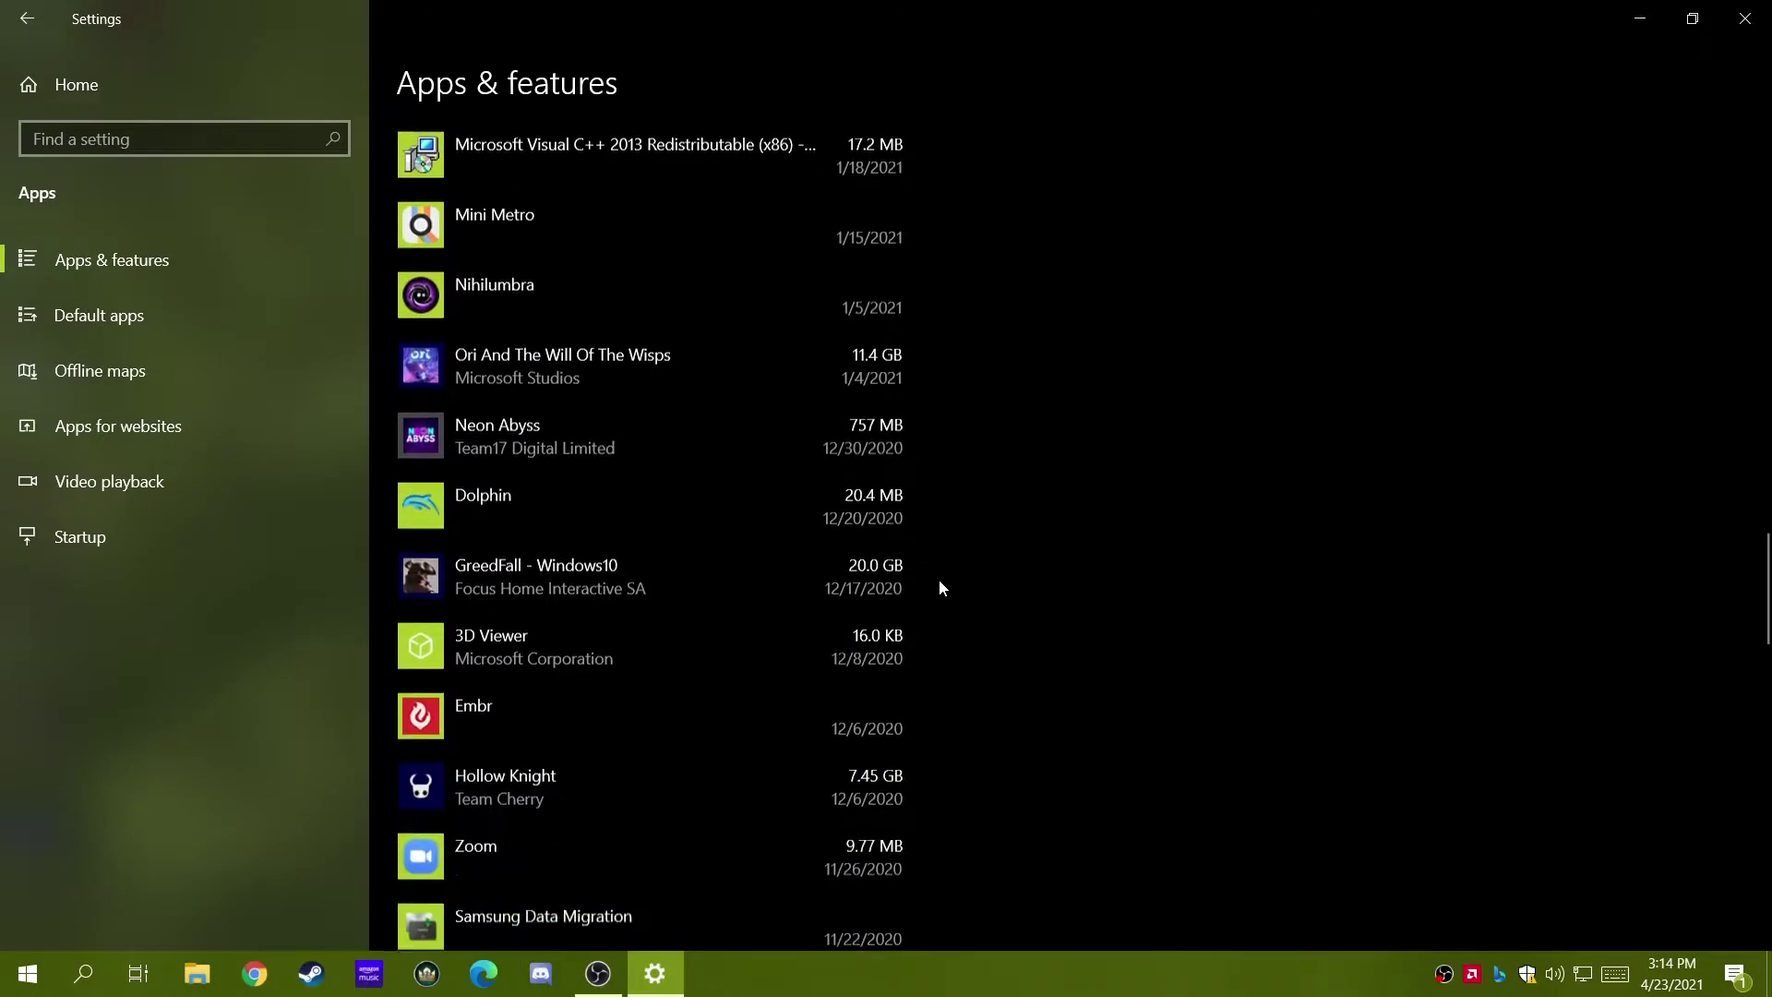
scroll(934, 572, down, 3)
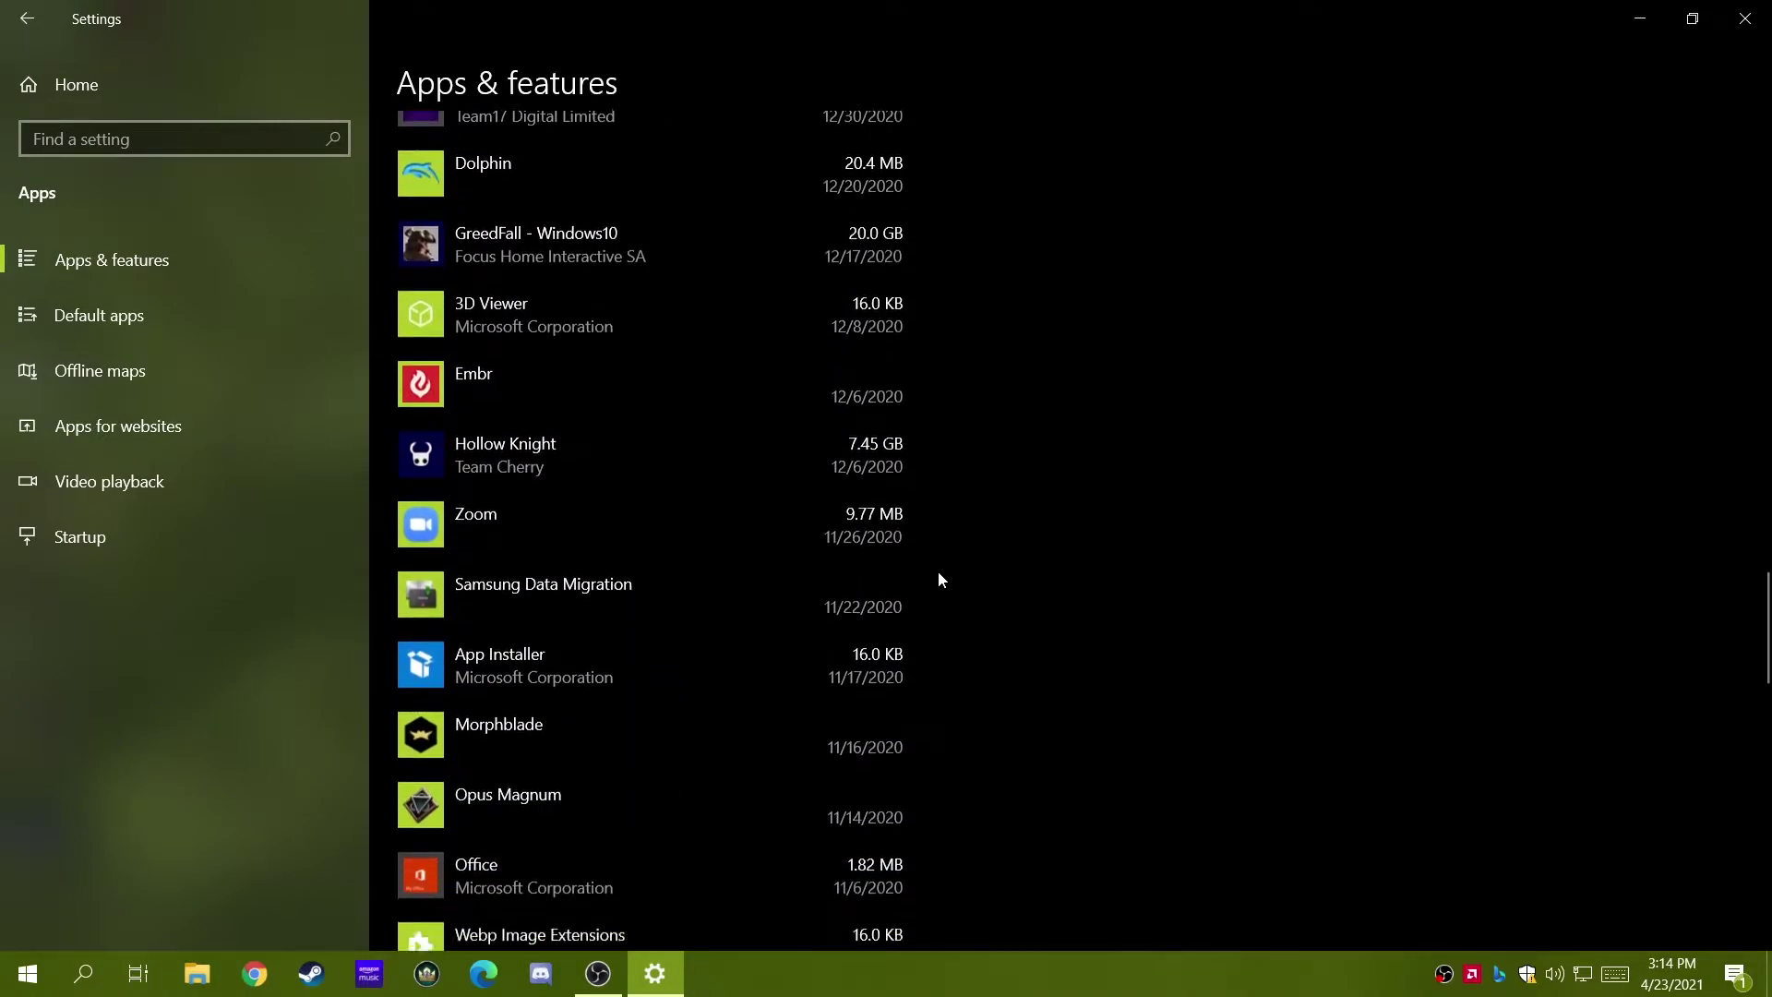
scroll(943, 574, down, 2)
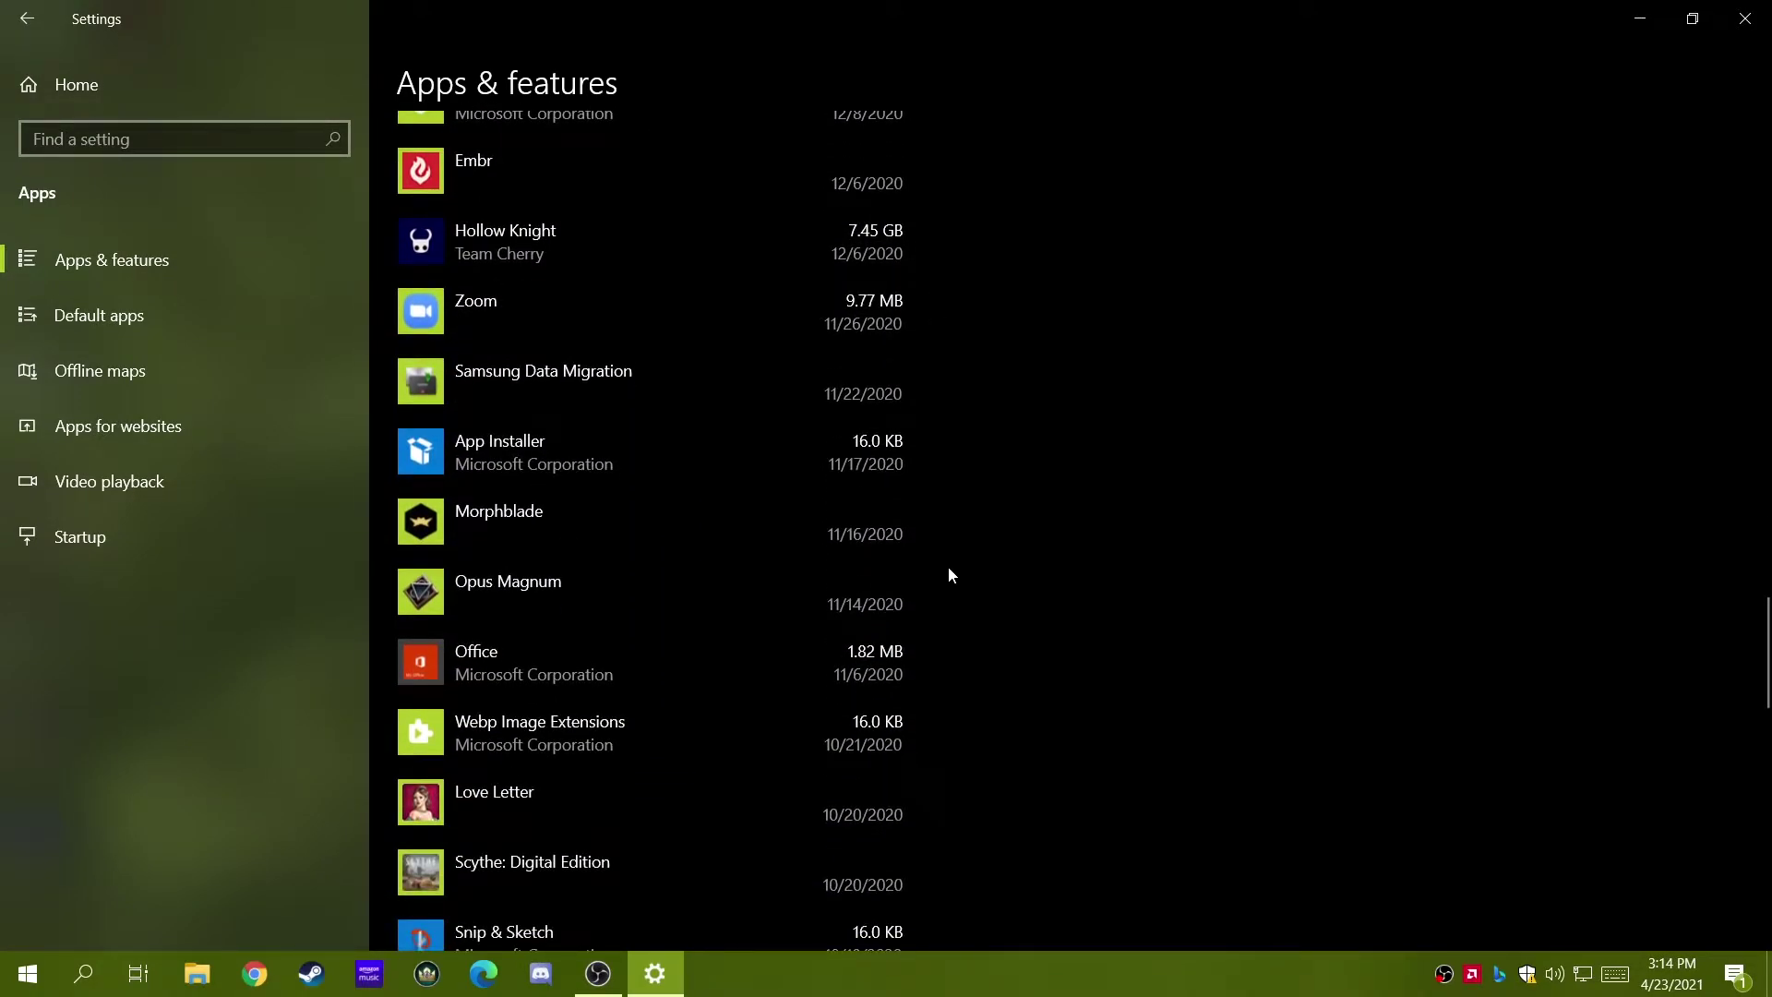
scroll(951, 575, down, 2)
scroll(949, 567, down, 12)
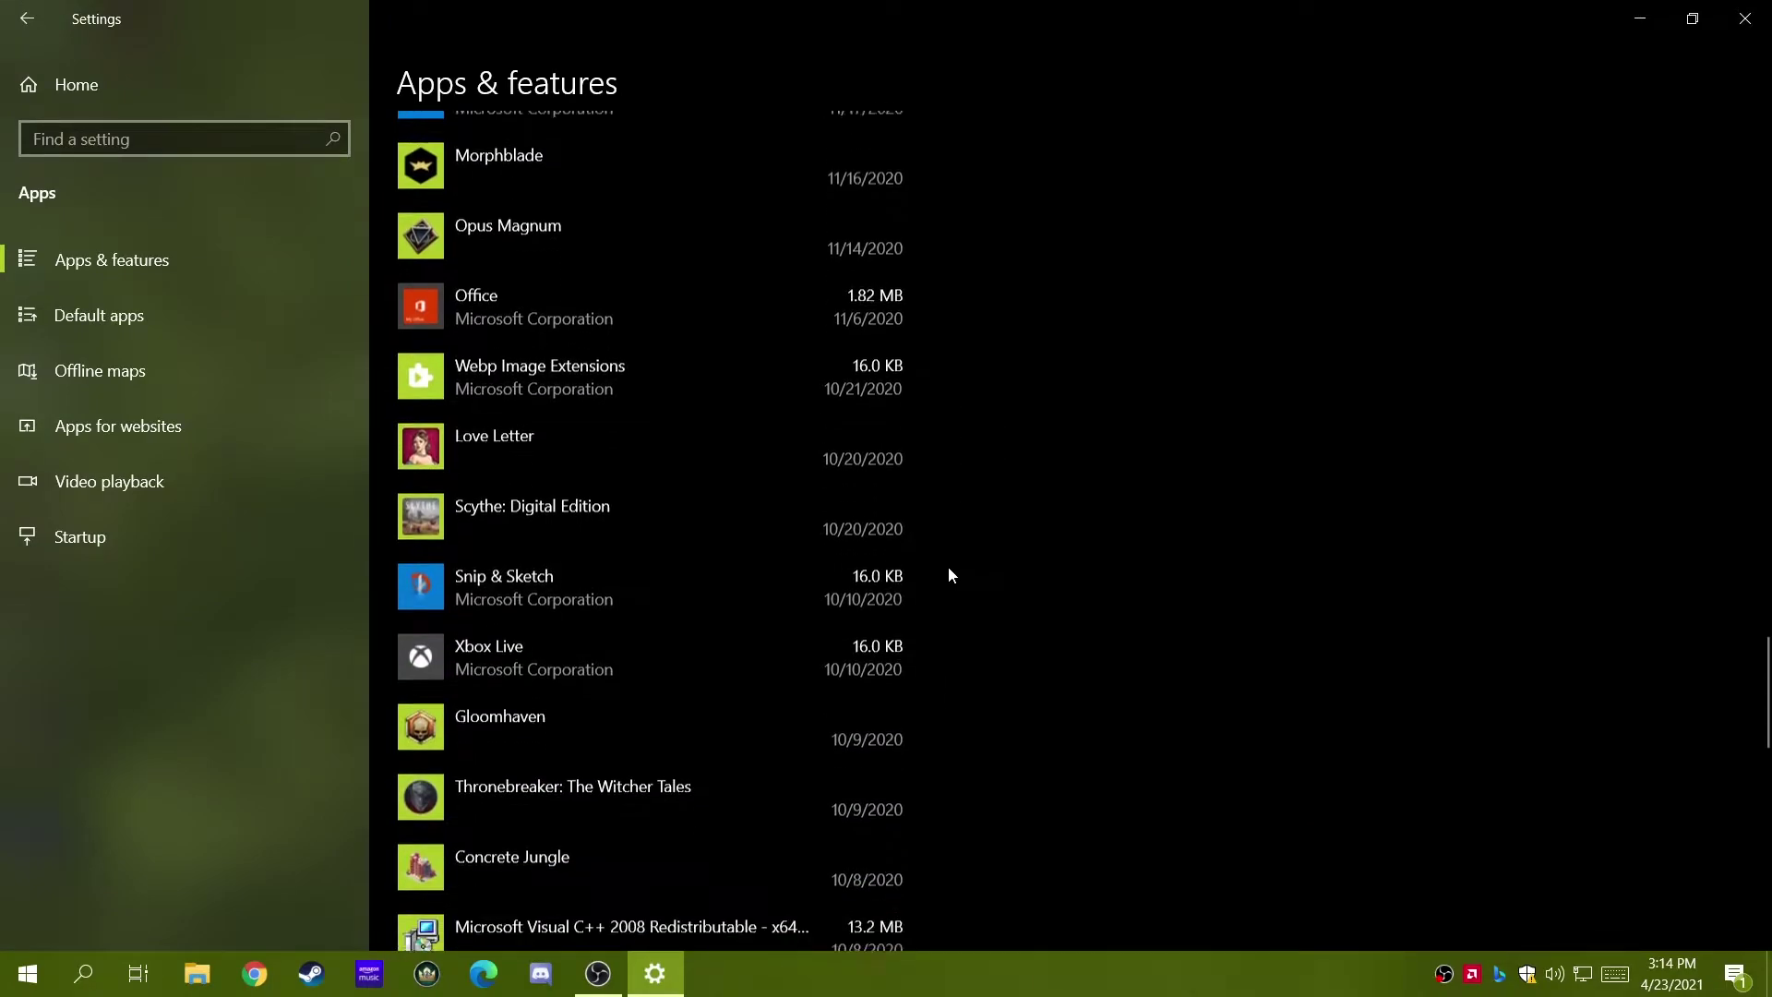
click(1753, 20)
Step: Switch to File Explorer, go to This PC and open the properties of Local Disk (C:)
key(super+e)
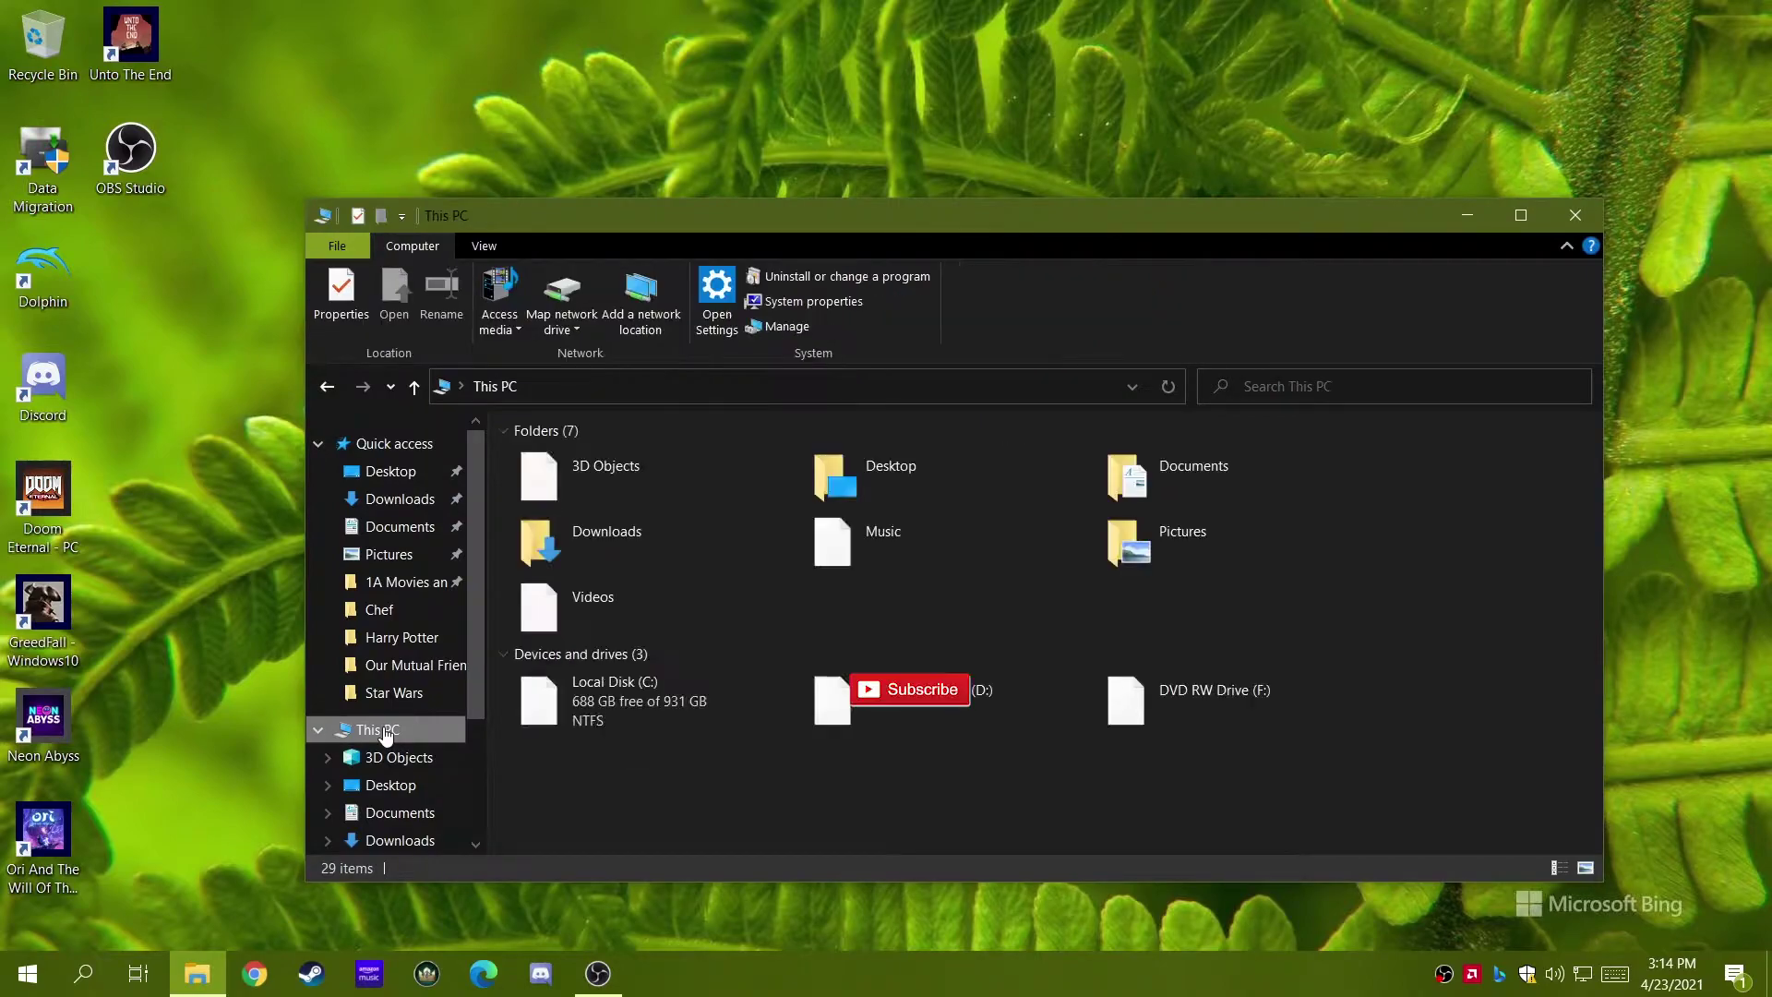
click(464, 386)
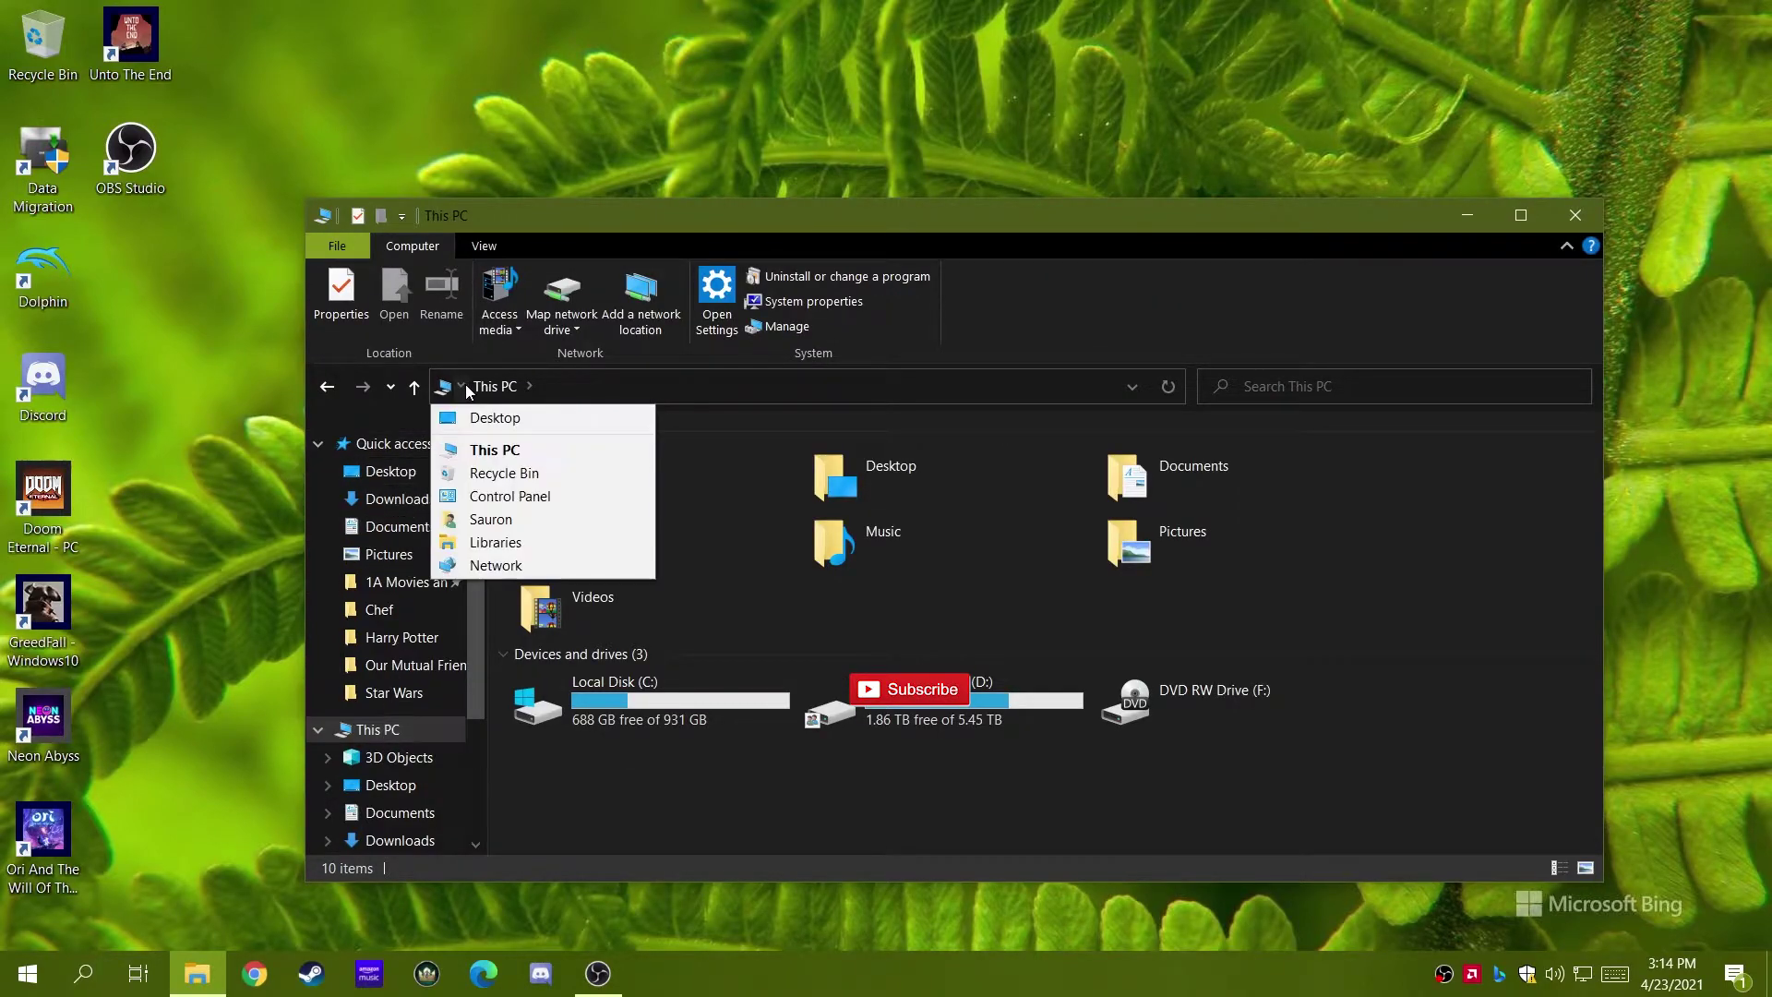
click(460, 395)
click(461, 395)
click(479, 448)
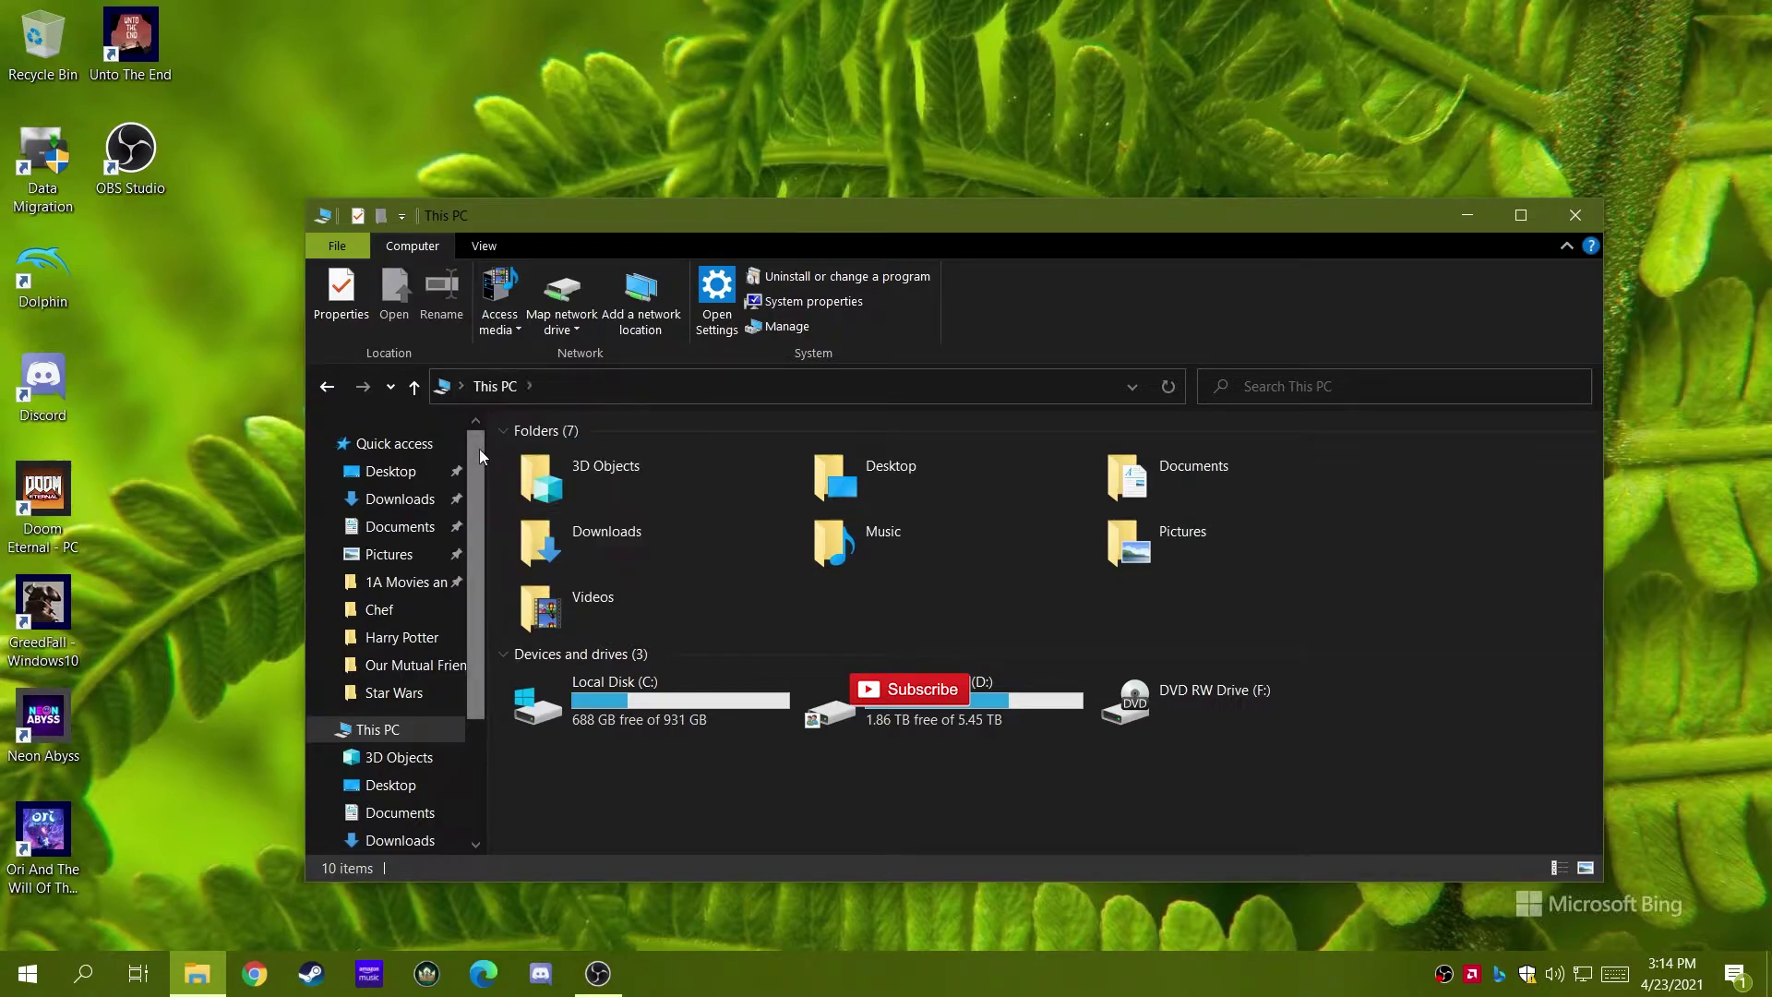
click(694, 706)
right_click(694, 706)
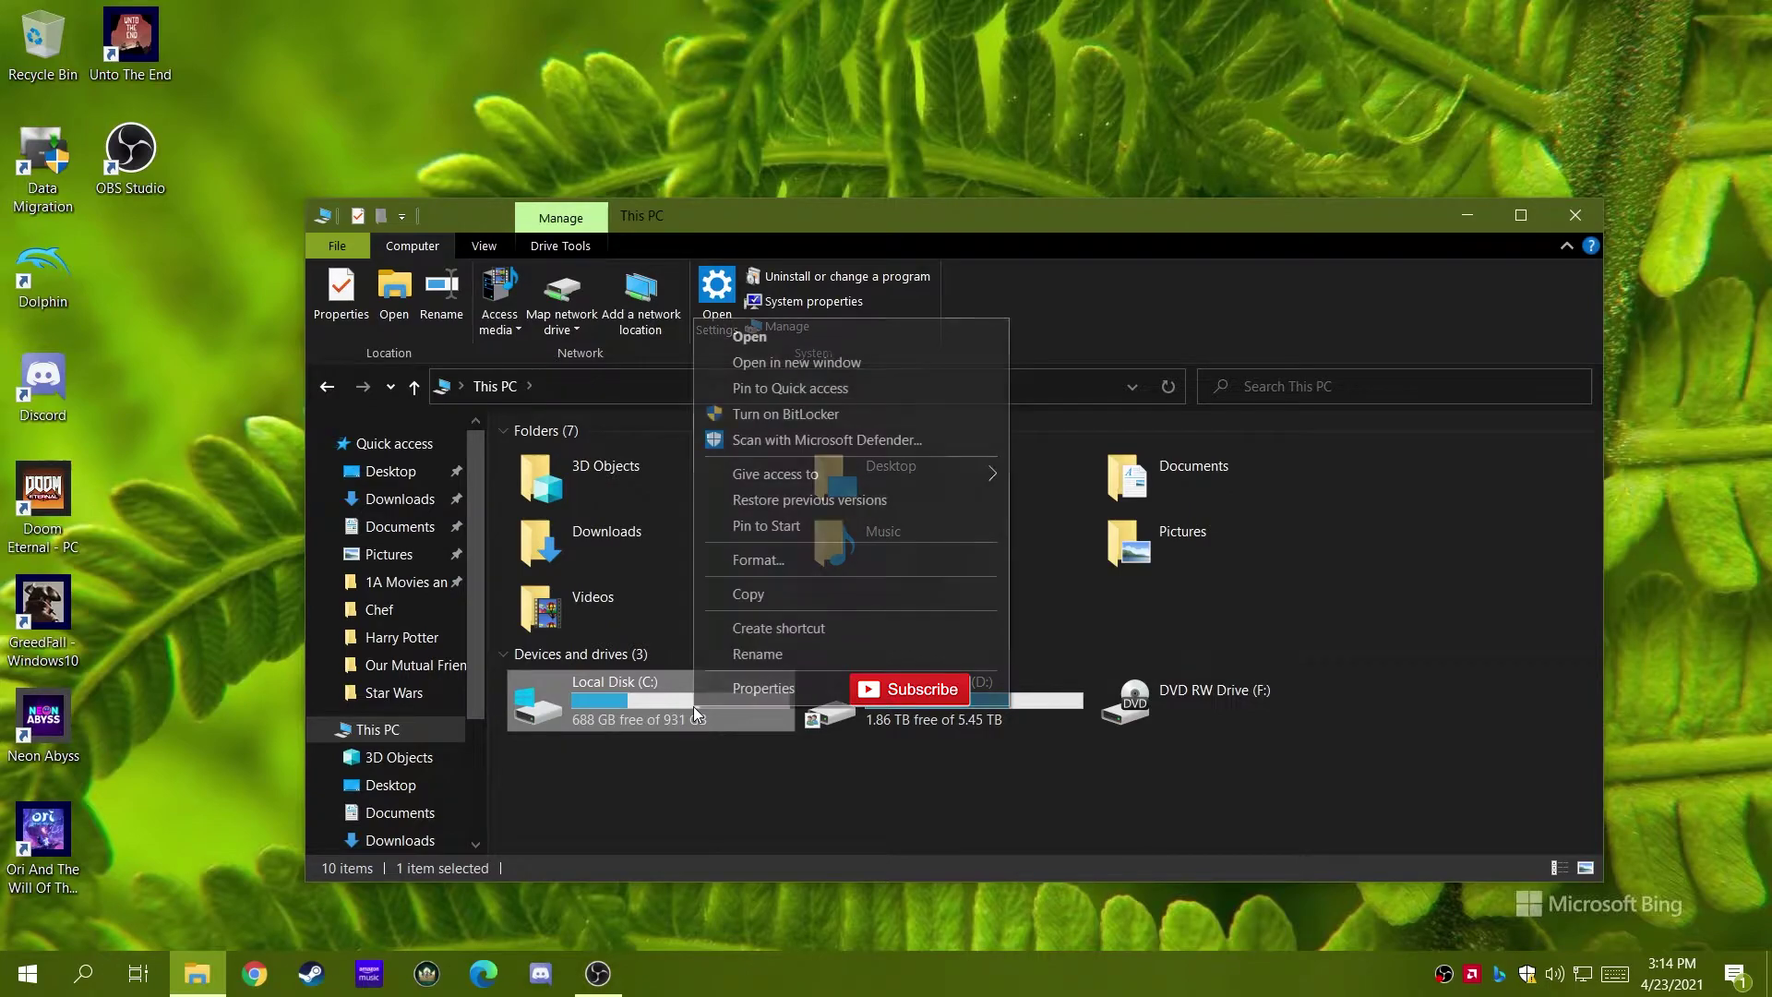
click(695, 702)
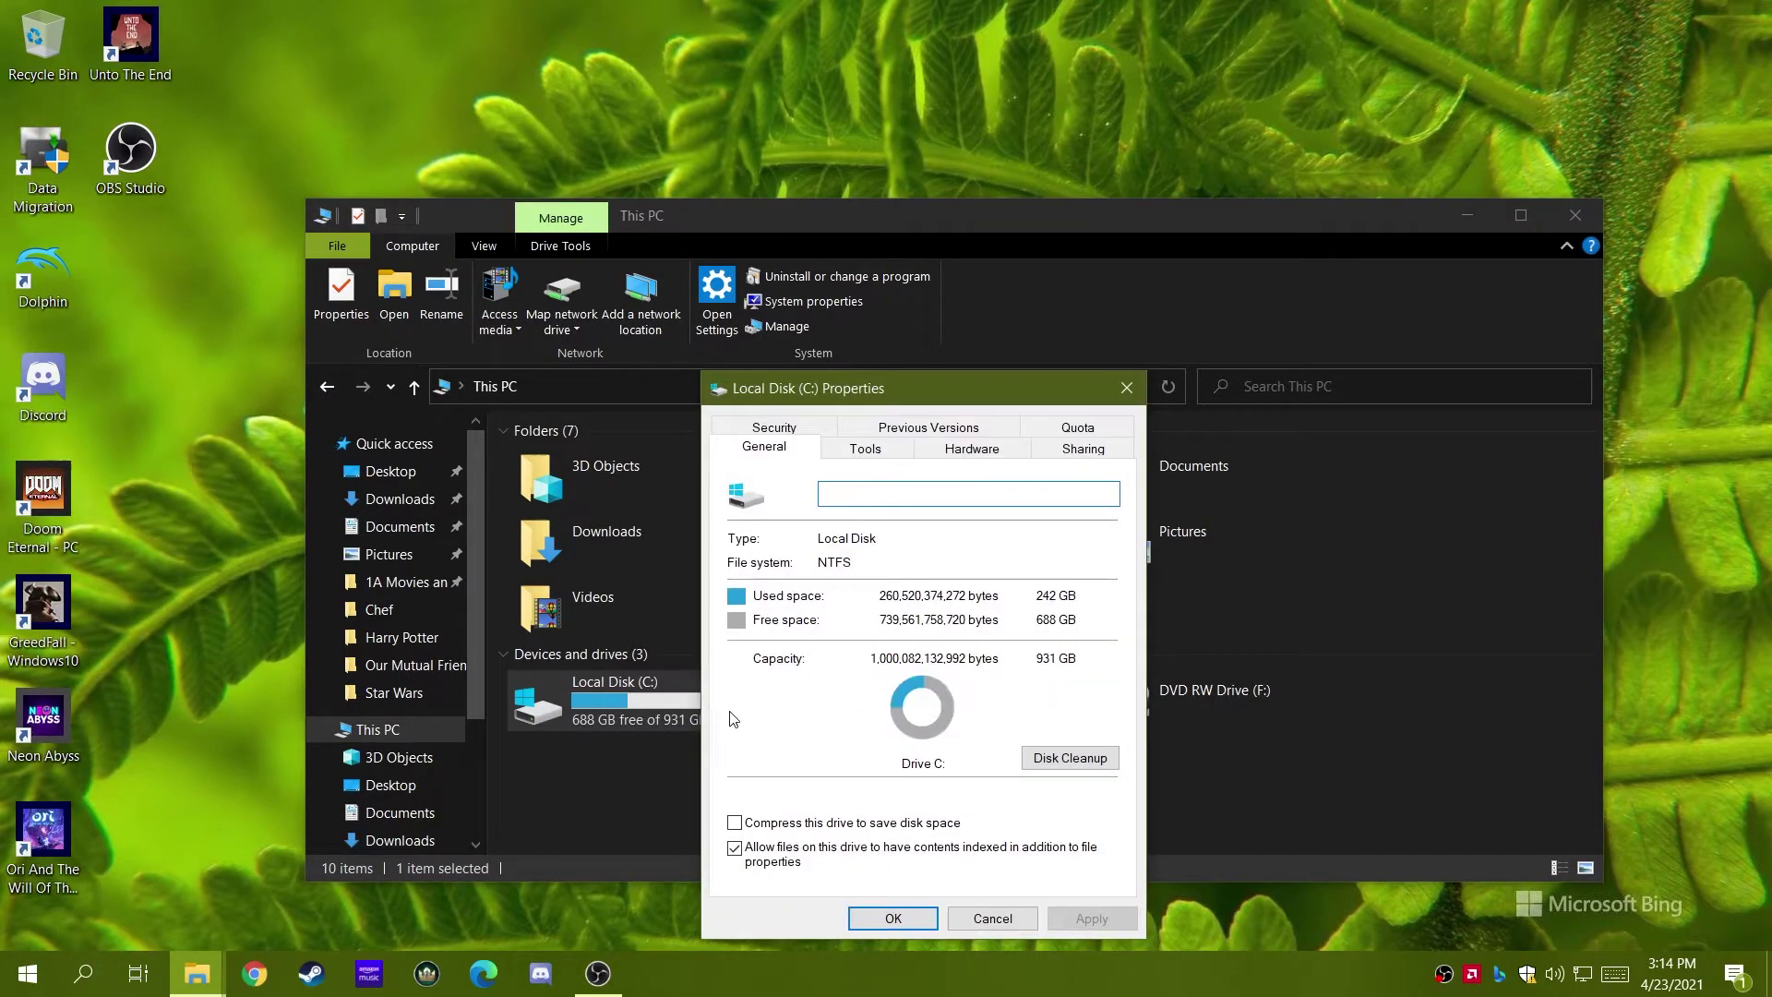
Step: Run Disk Cleanup on drive C: with system files included, and start the cleanup of all but the most recent restore point
click(1055, 758)
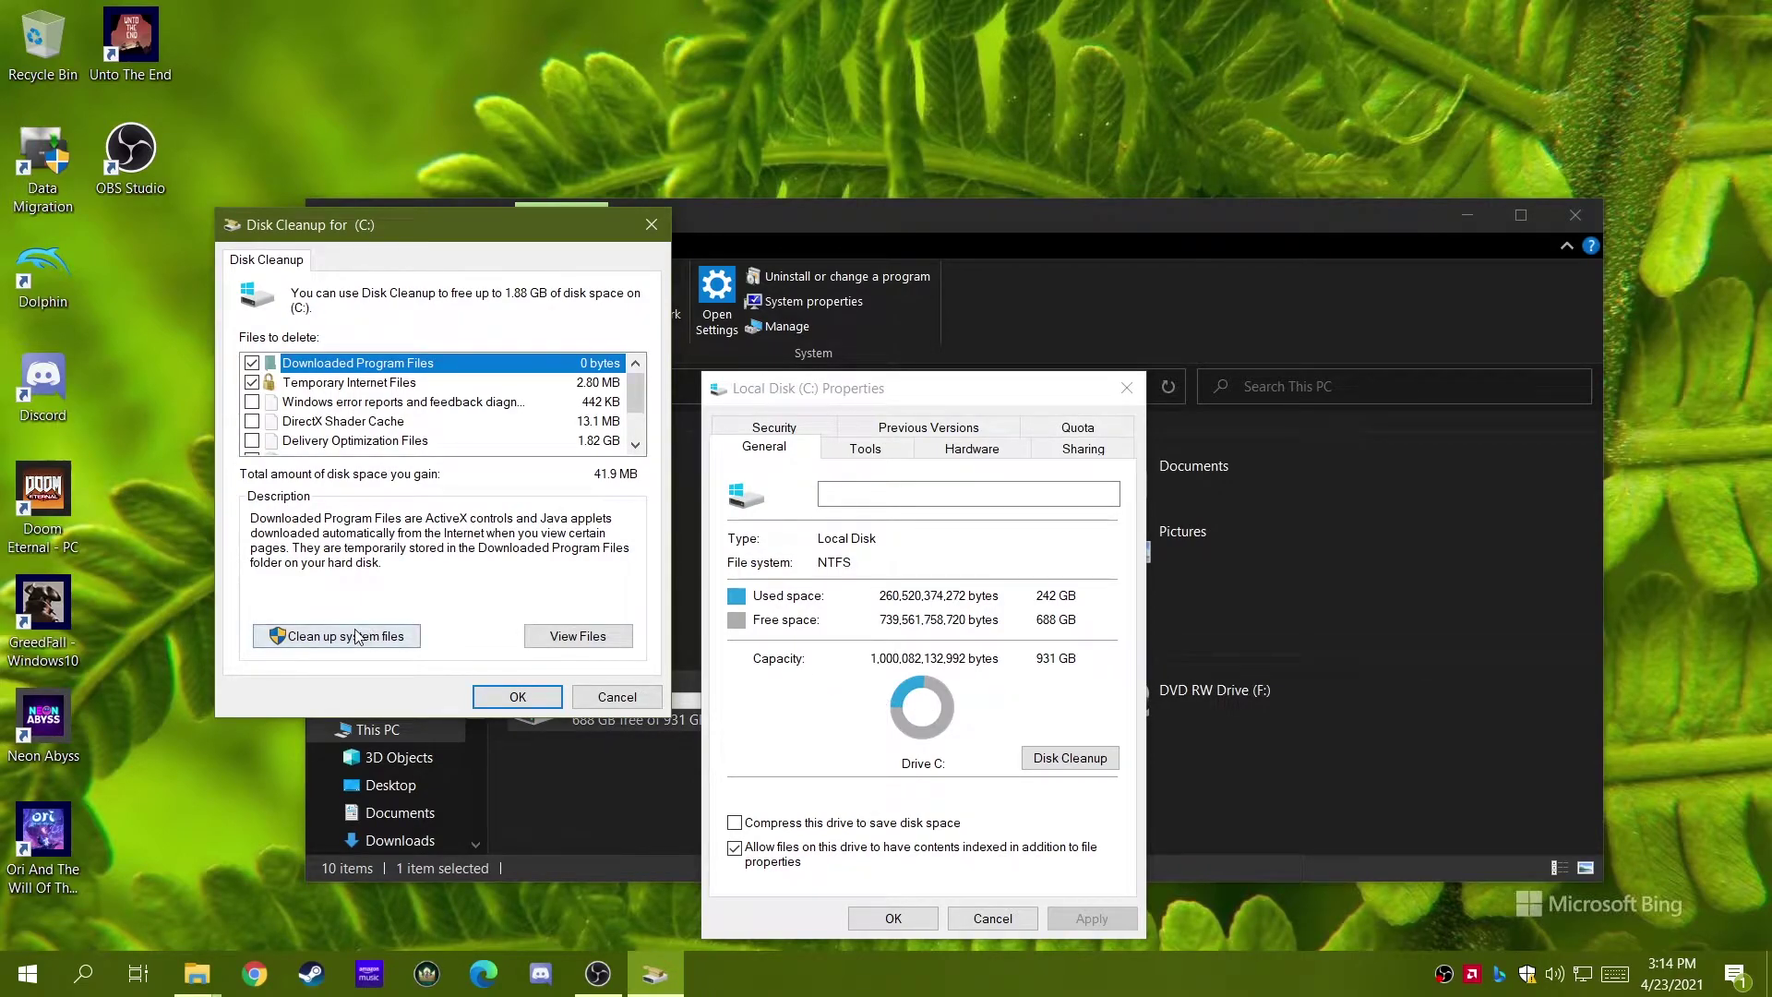
click(356, 636)
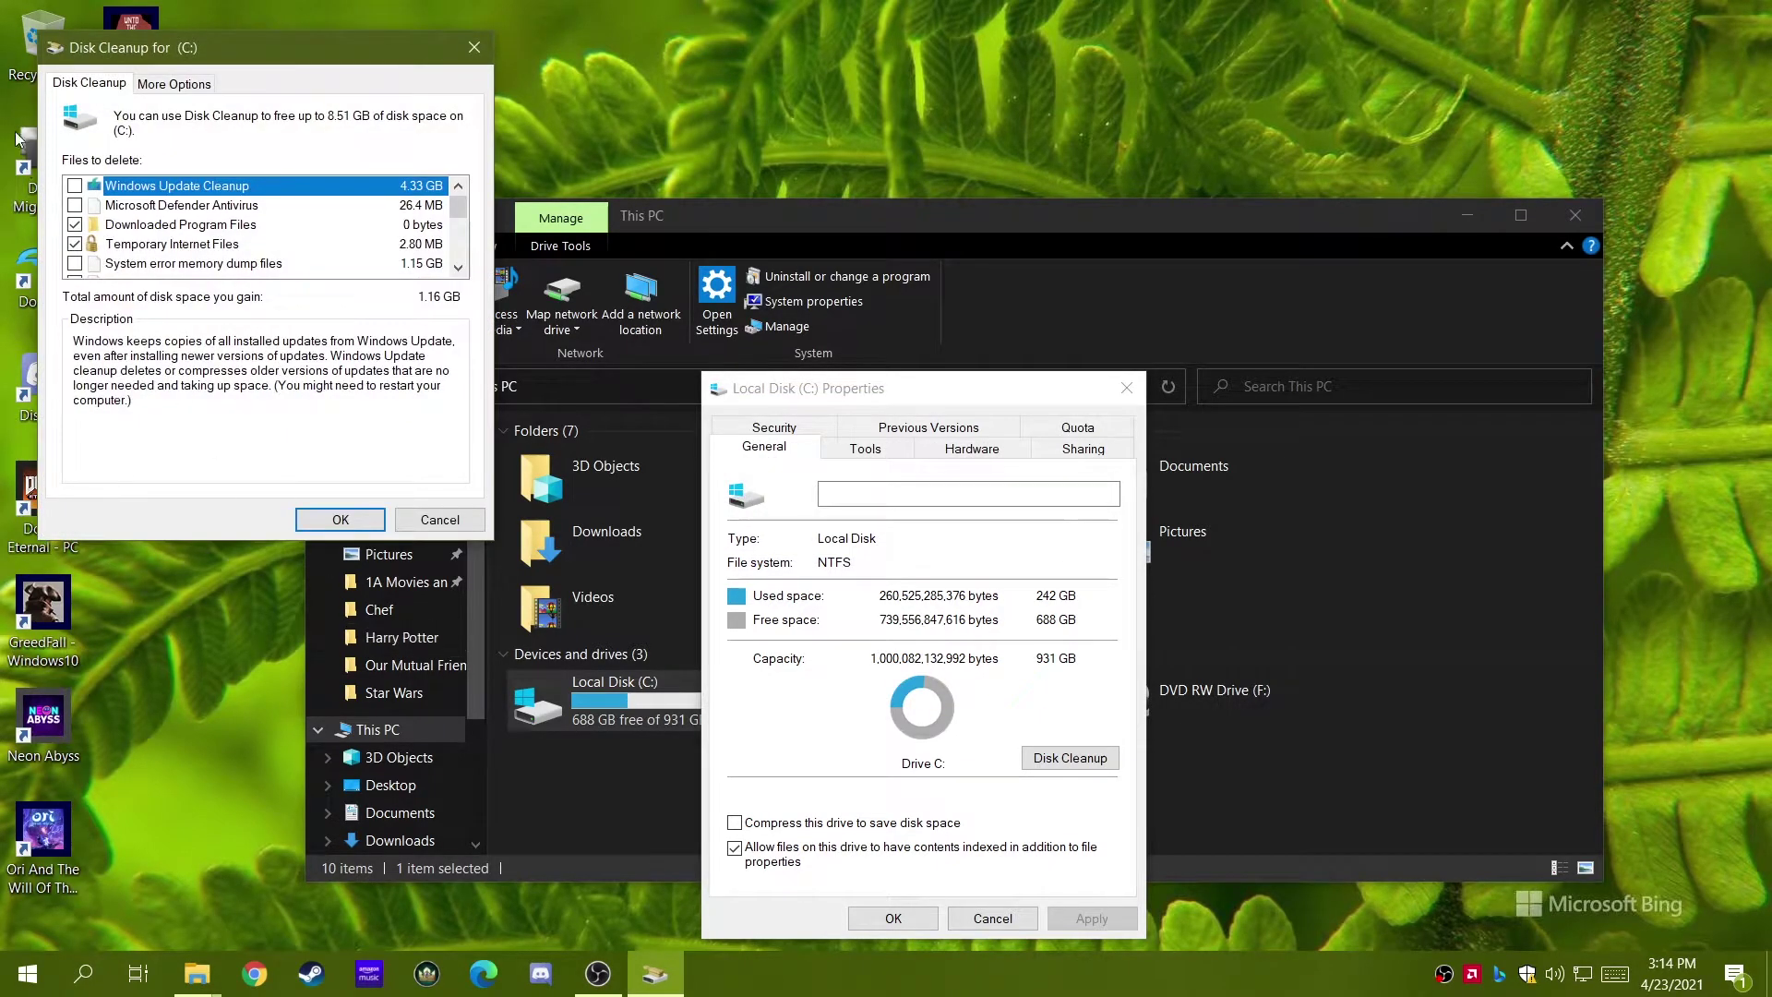
drag(239, 53, 446, 391)
click(382, 427)
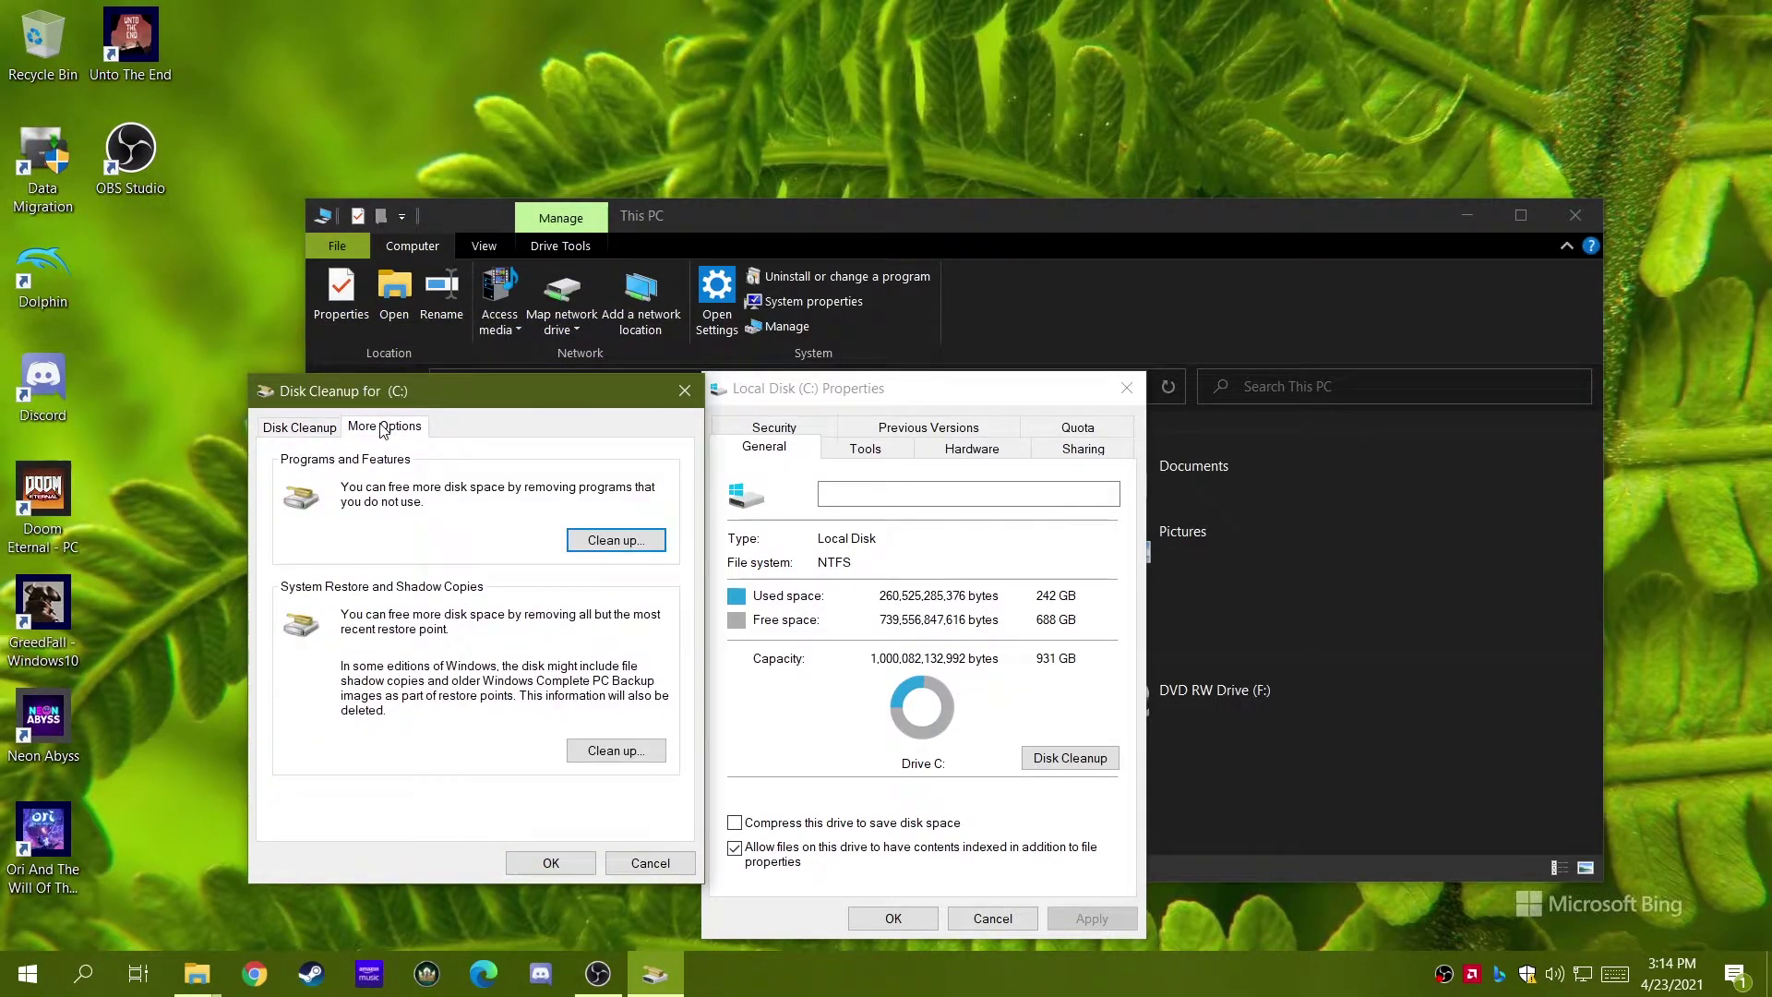
click(628, 753)
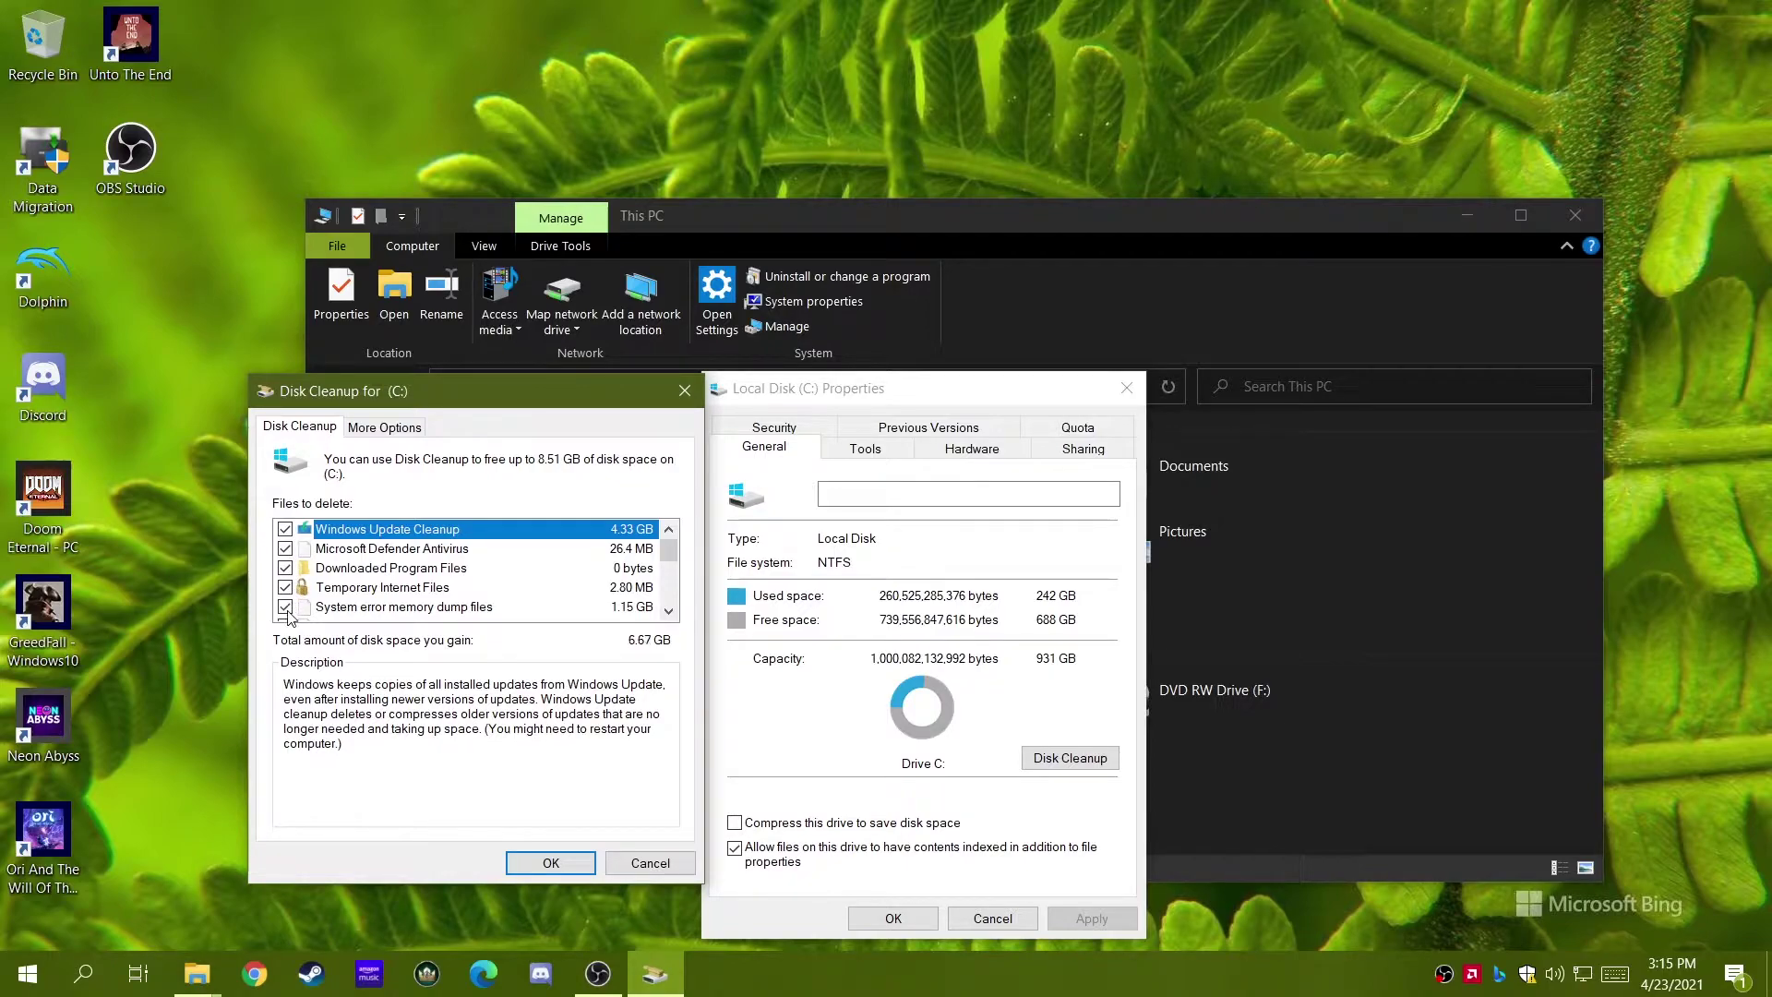
Step: Mark every file category for deletion except the Recycle Bin, including error reports, DirectX Shader Cache, Delivery Optimization Files, device driver packages and temporary files
scroll(287, 617, down, 1)
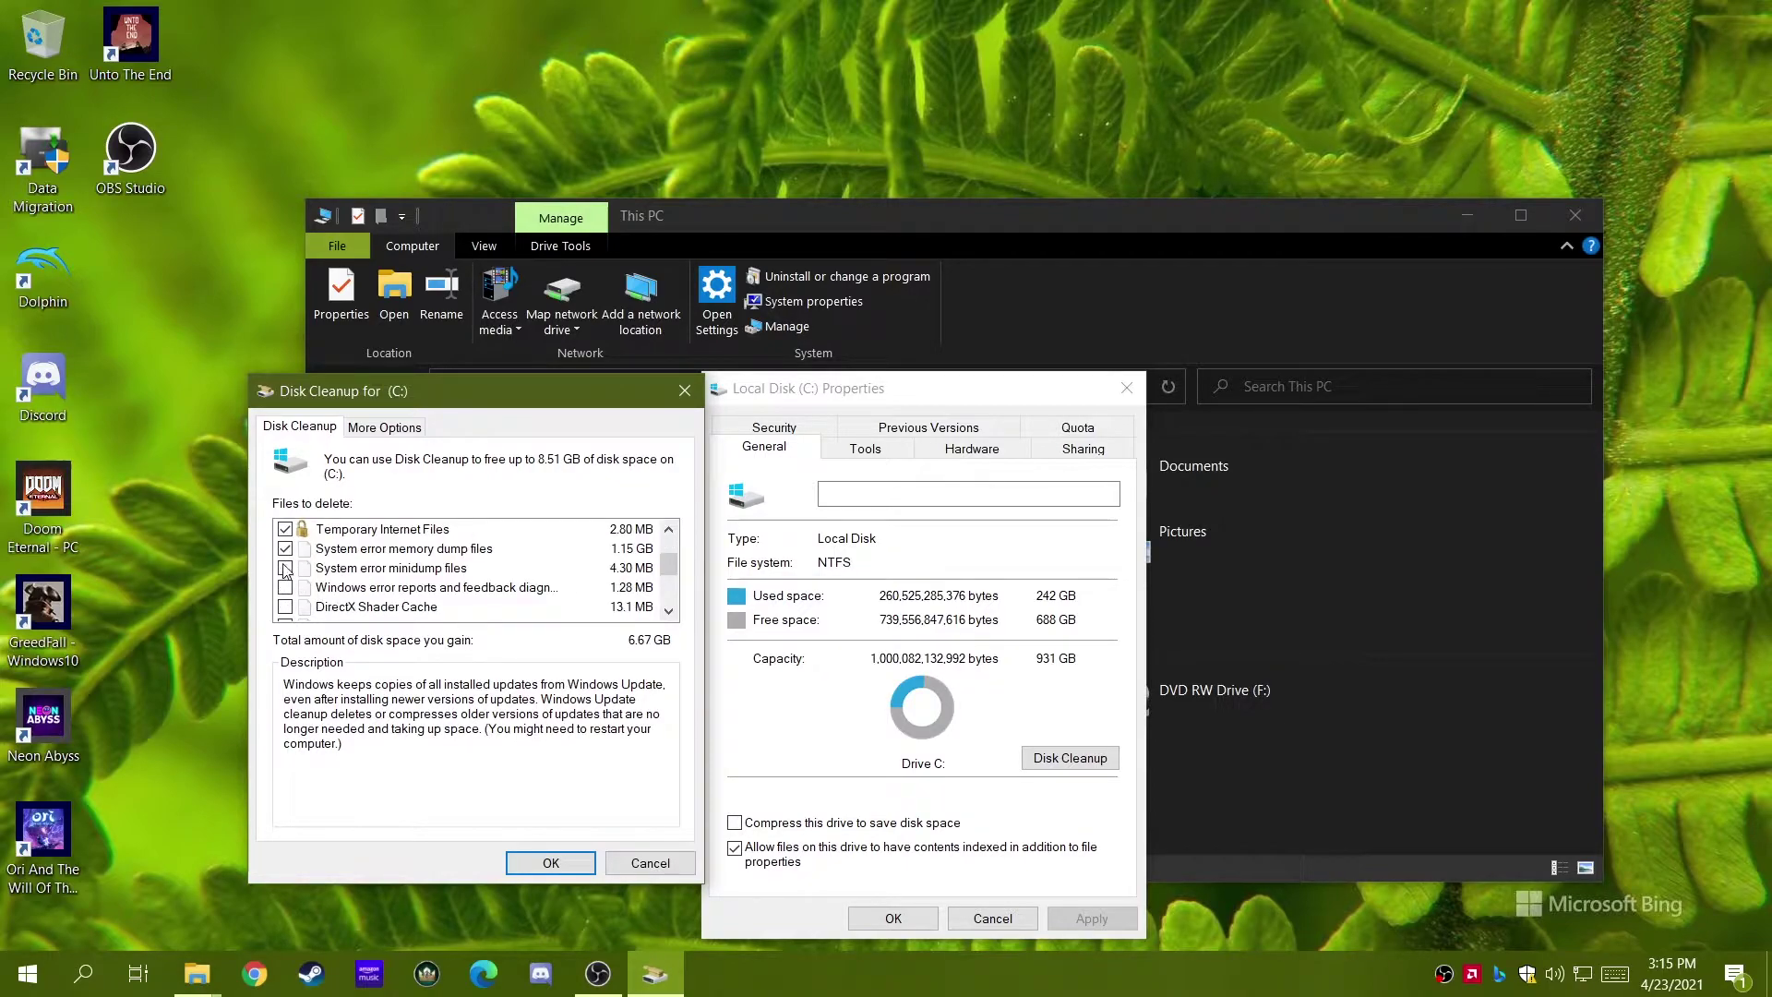
click(285, 588)
click(285, 608)
scroll(293, 600, down, 1)
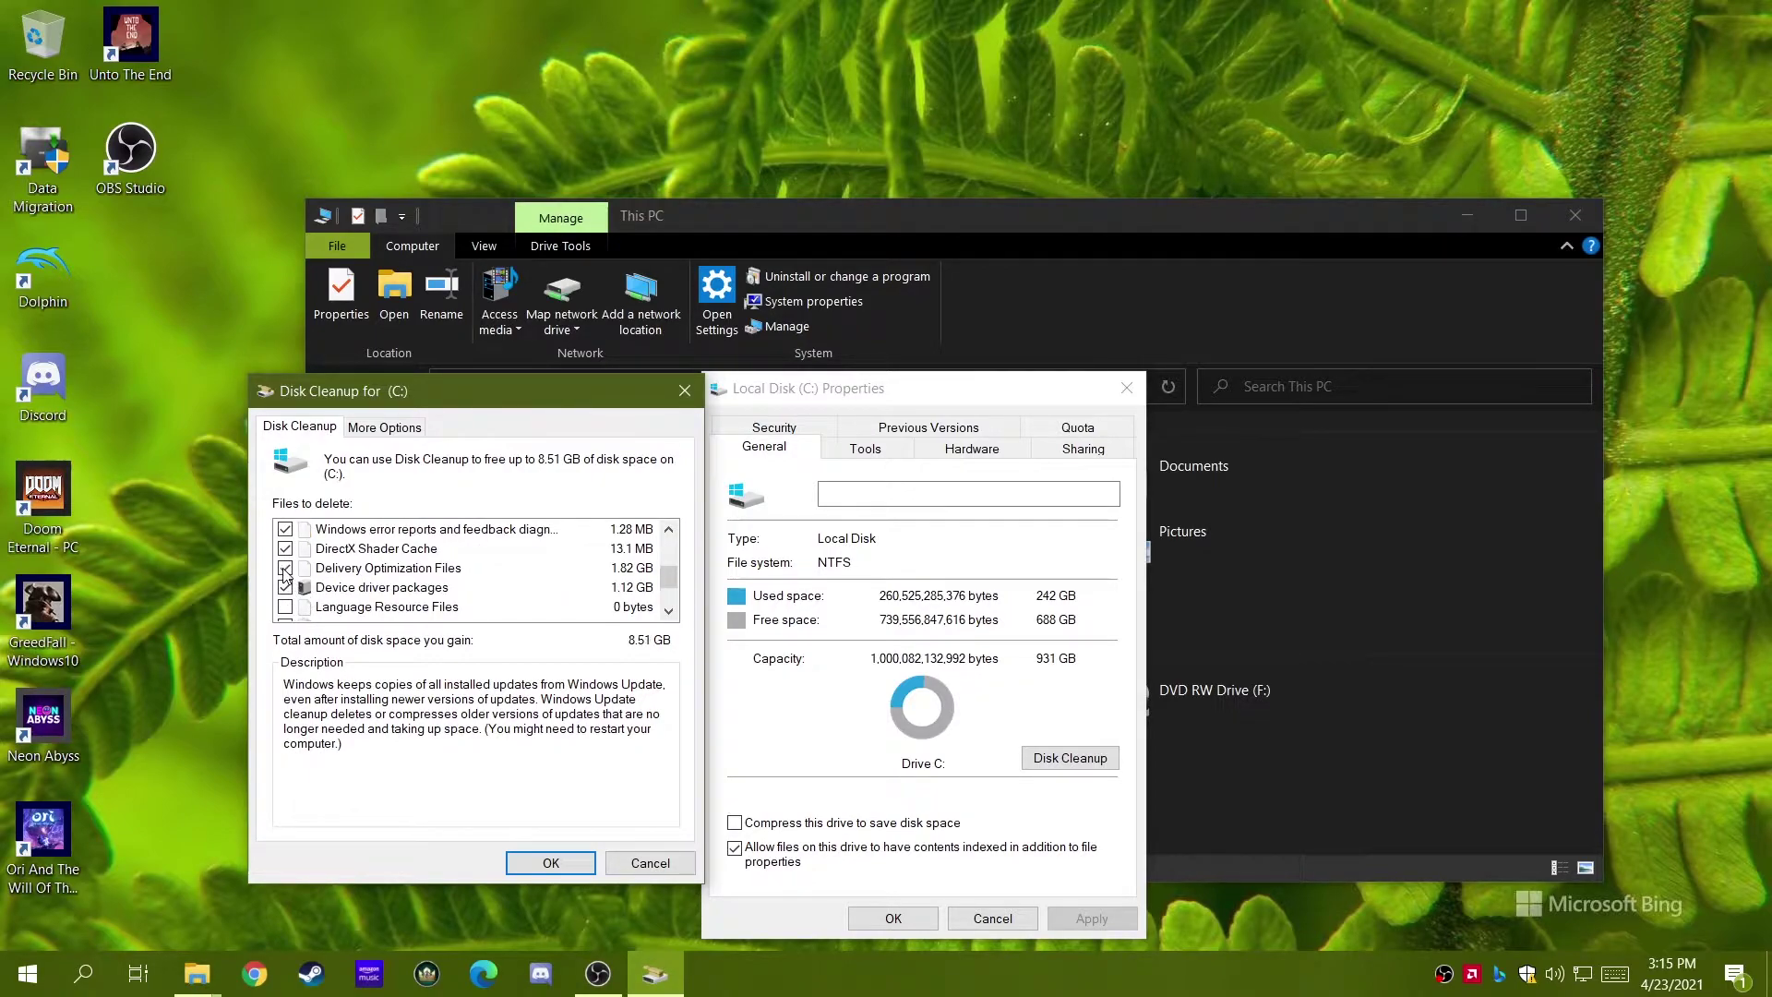
scroll(287, 611, down, 1)
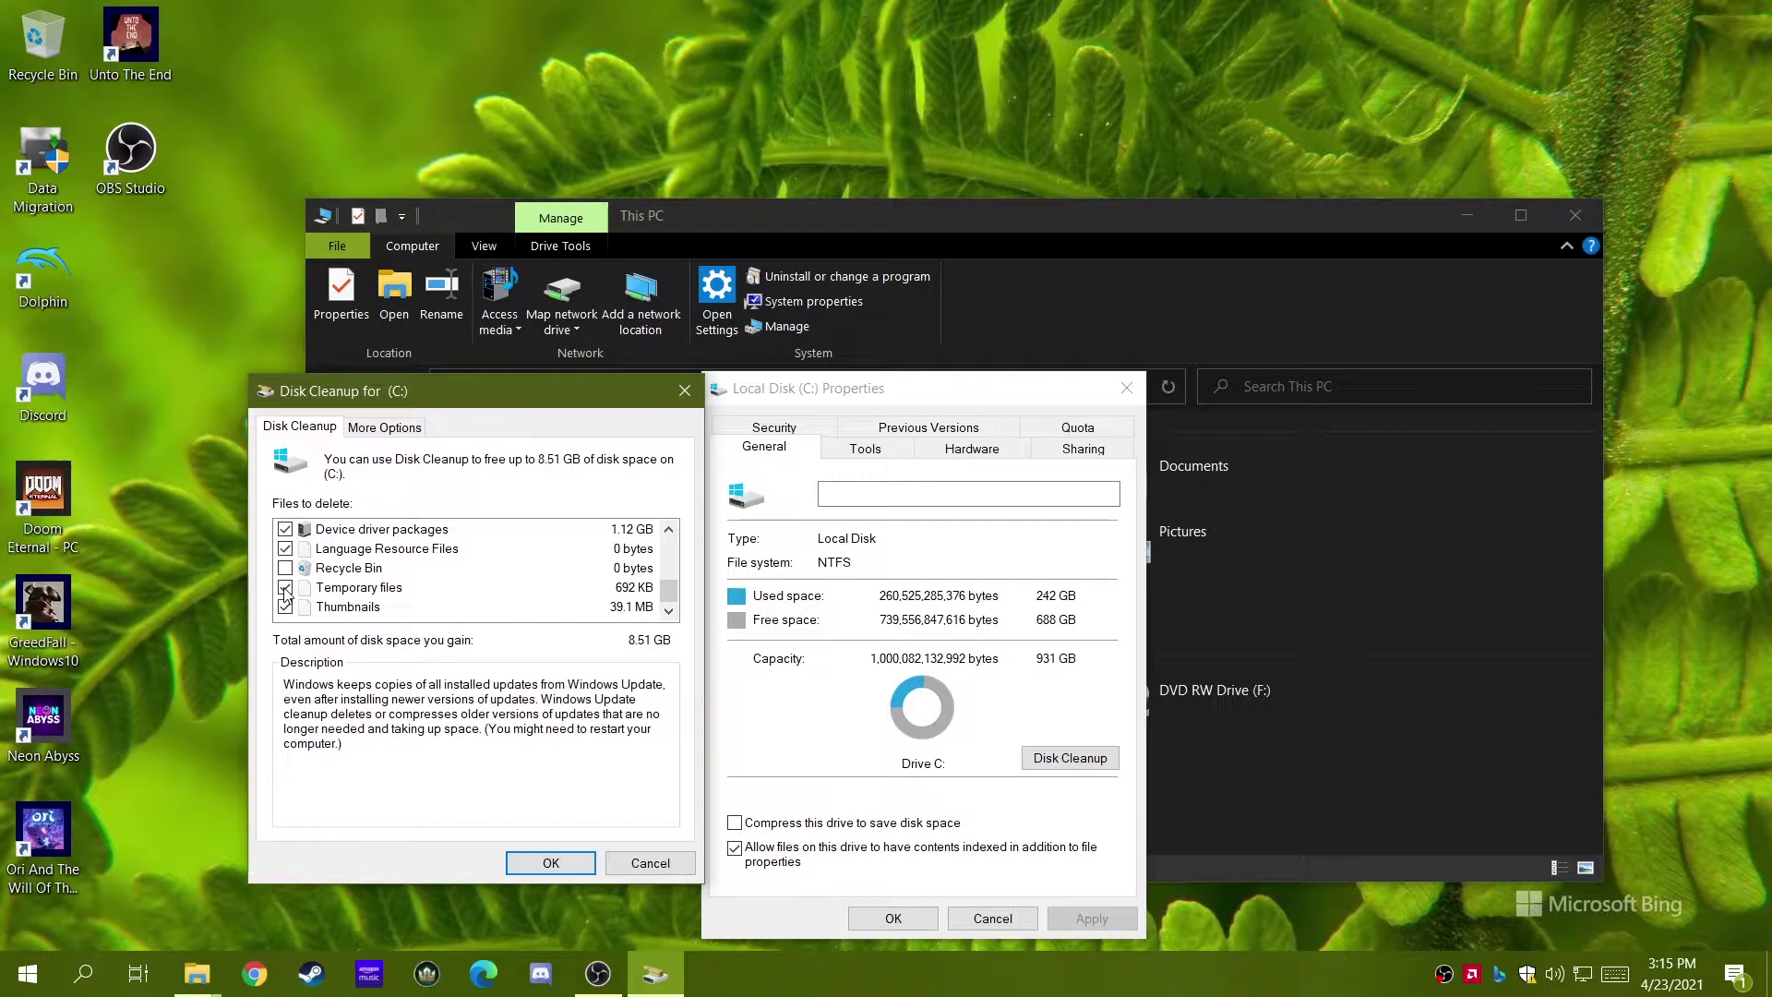
click(286, 608)
Step: Start the disk cleanup and confirm permanently deleting the selected files
click(808, 739)
click(632, 778)
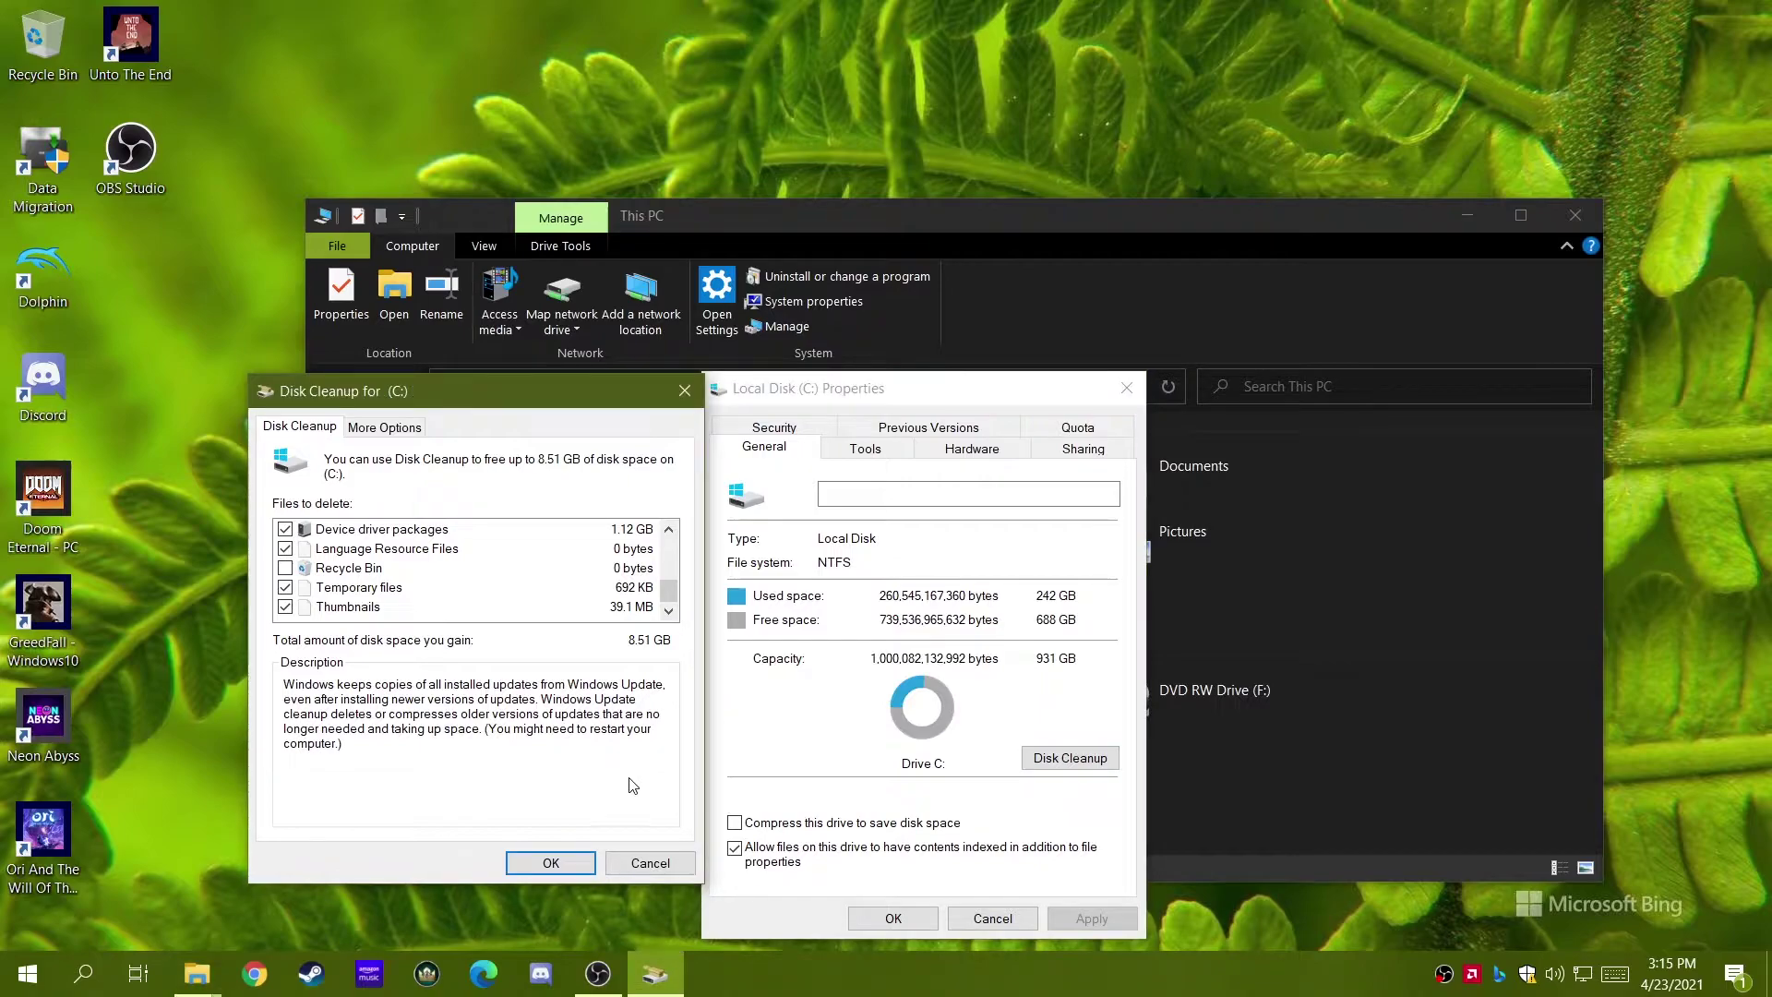
click(581, 861)
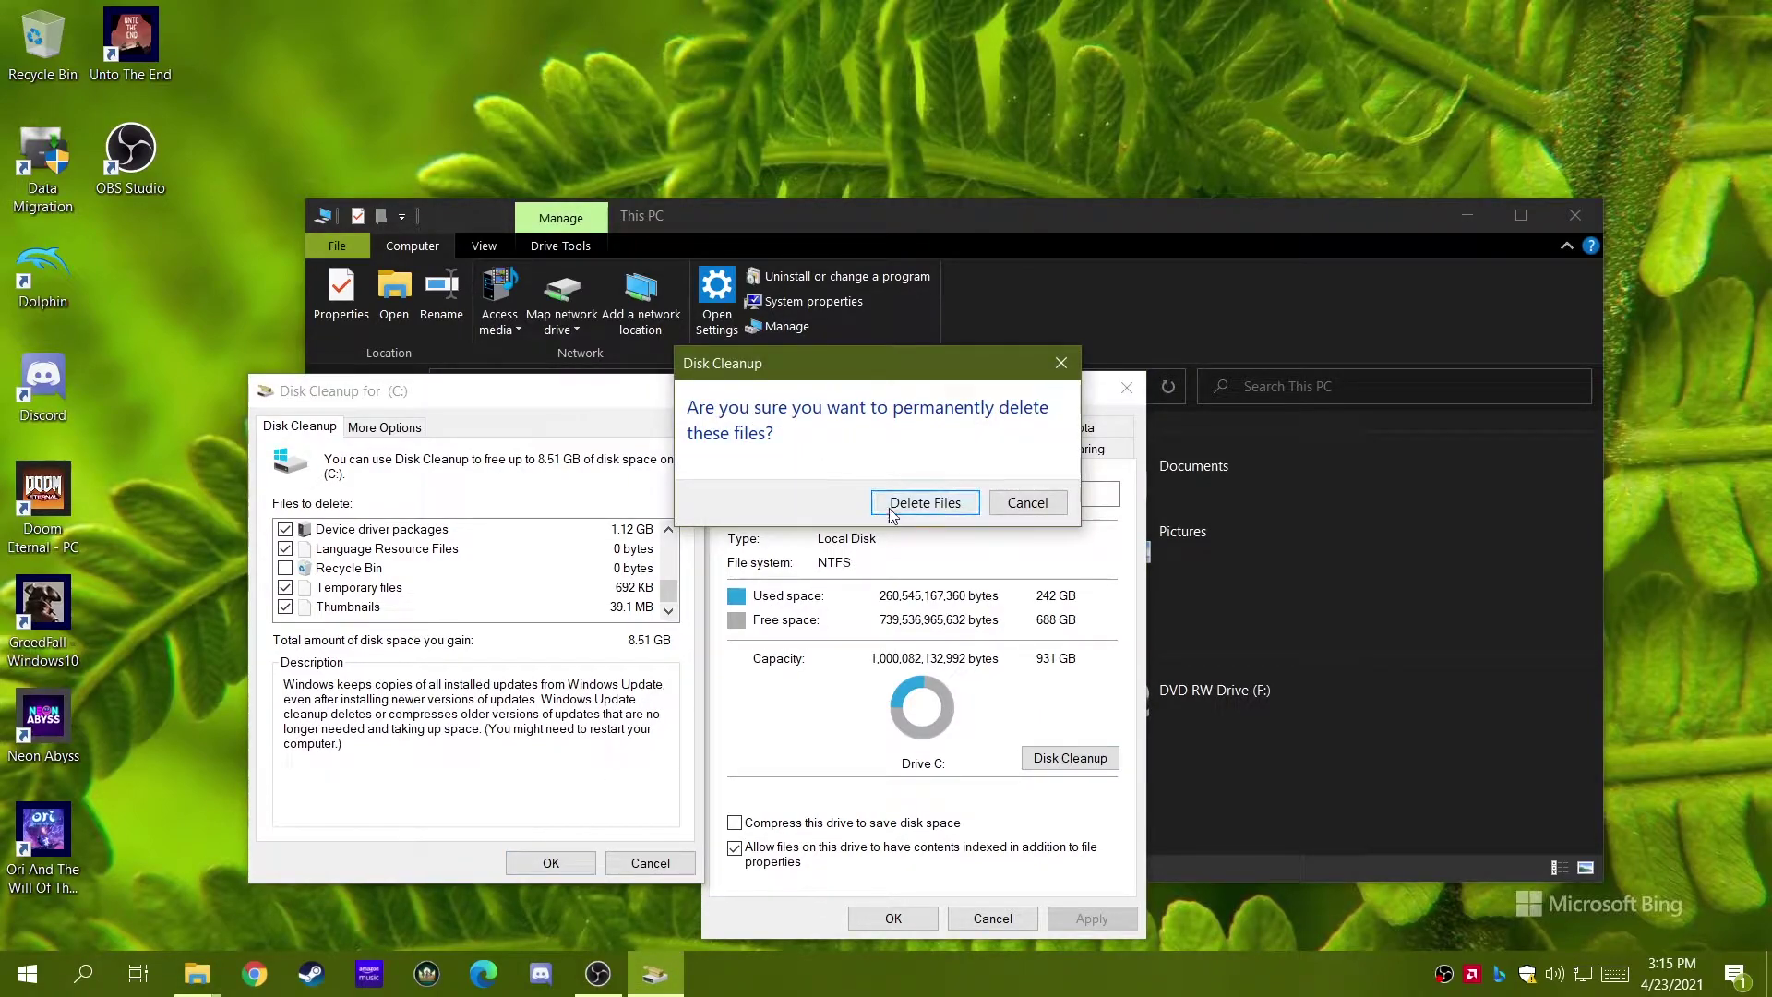
click(892, 505)
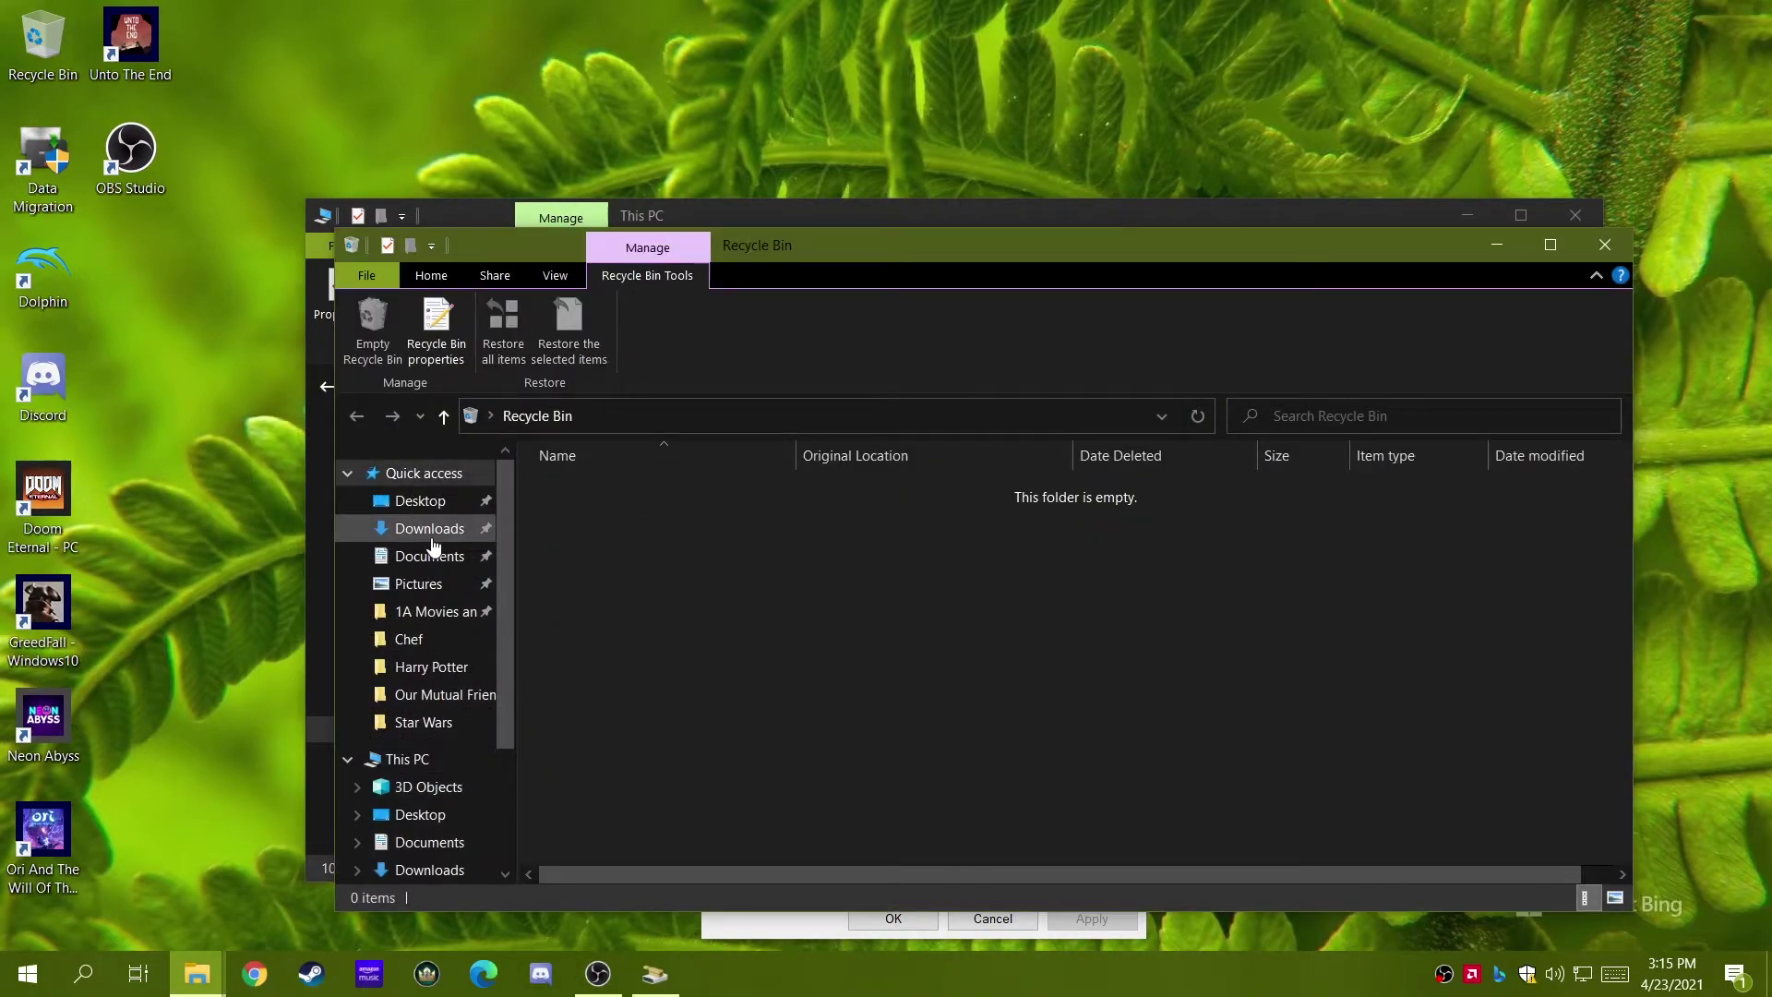
Step: Go to This PC in File Explorer and open the Downloads folder
click(431, 538)
click(489, 416)
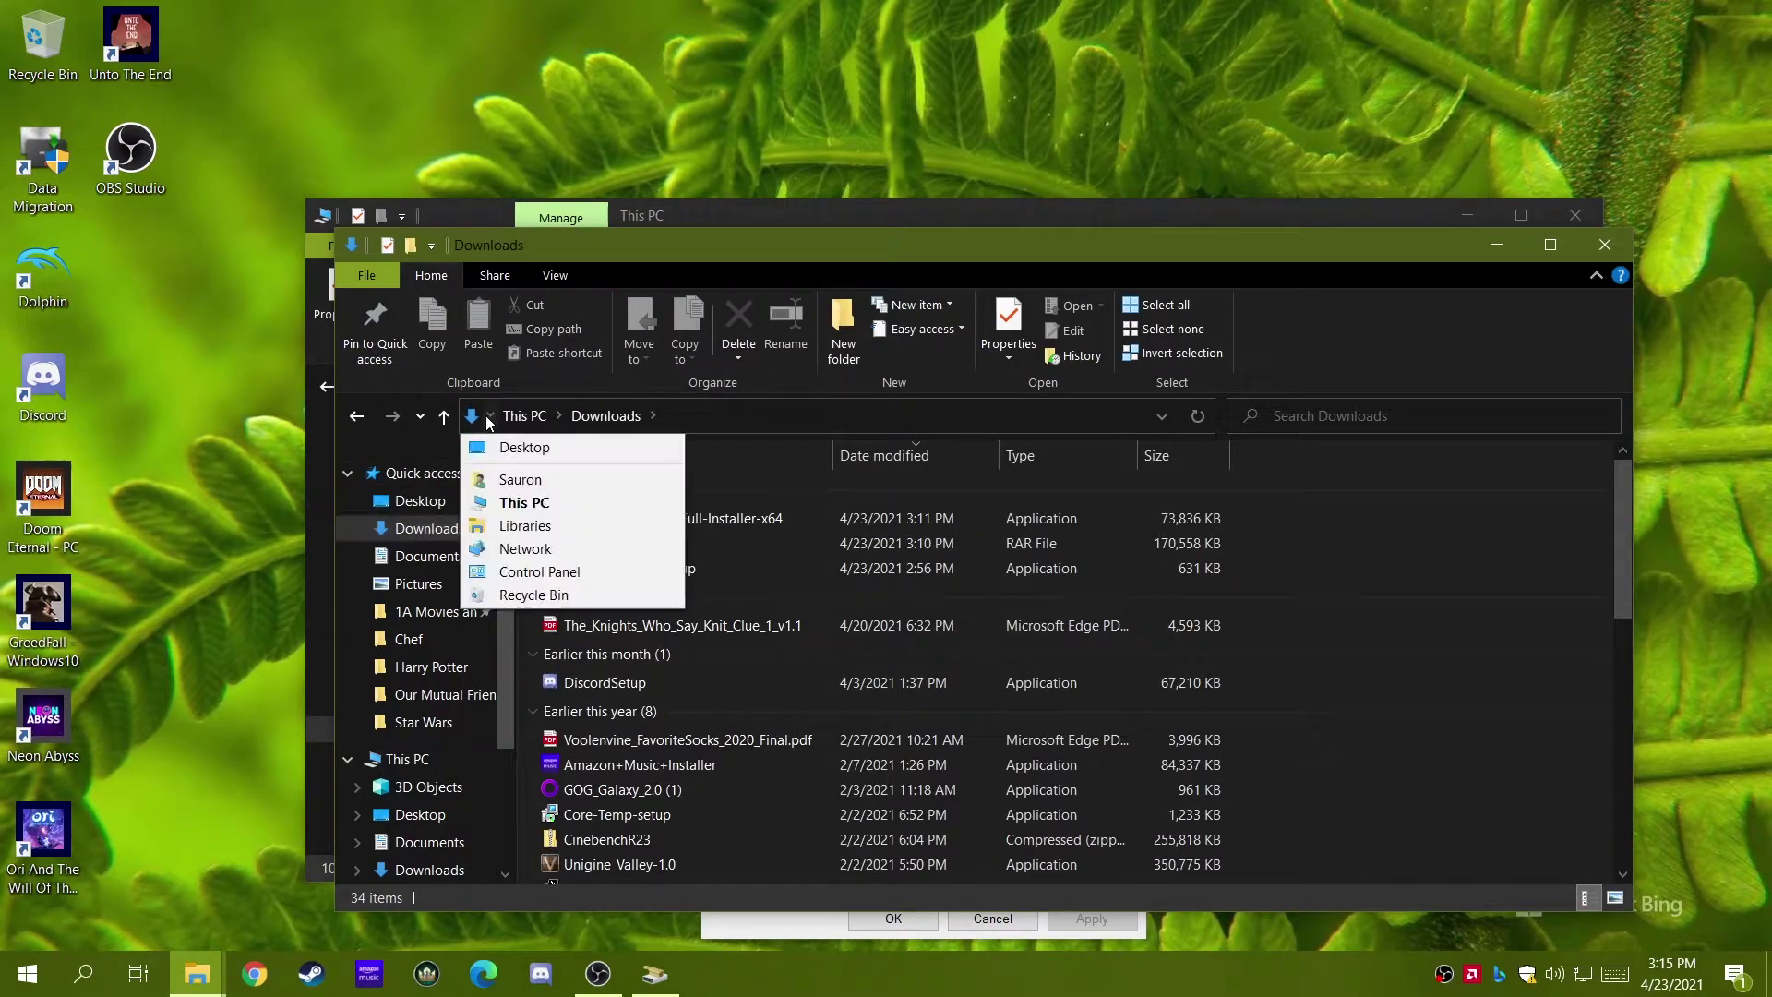
click(529, 505)
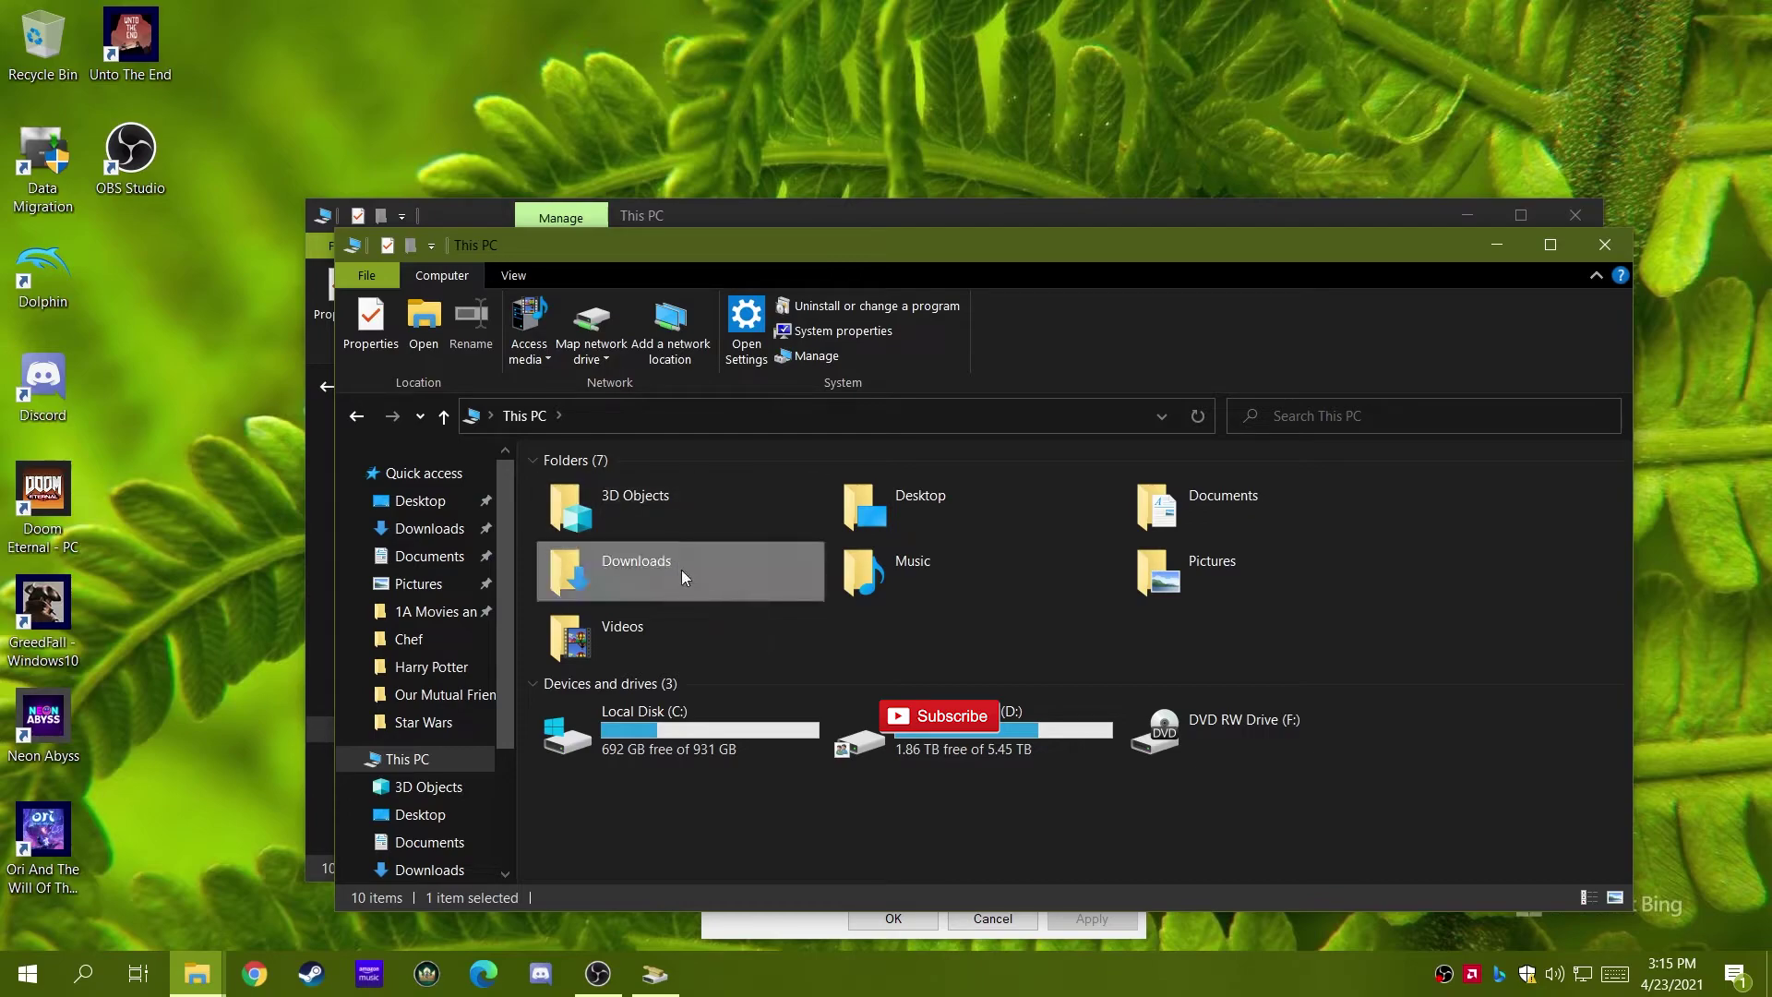
double_click(681, 569)
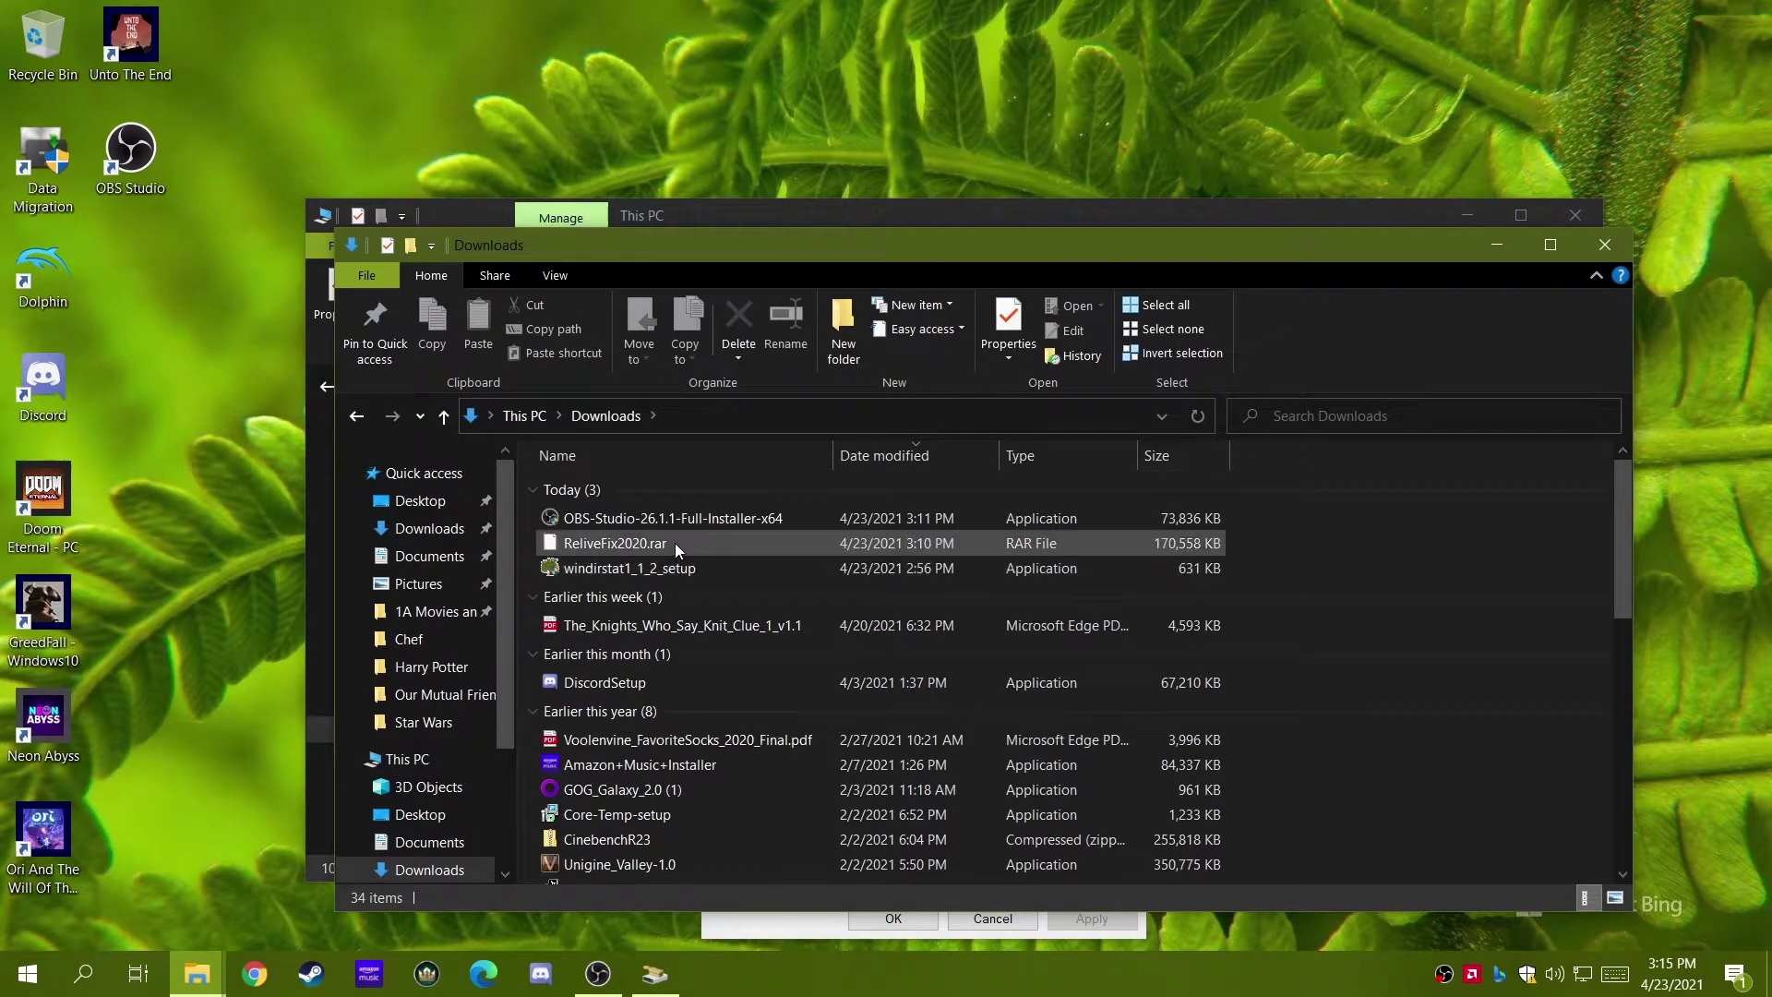
Step: Select the OBS Studio, windirstat, Discord, Amazon Music, GOG Galaxy, Core-Temp and Unigine Valley installers, plus ReliveFix2020.rar and CinebenchR23
click(674, 524)
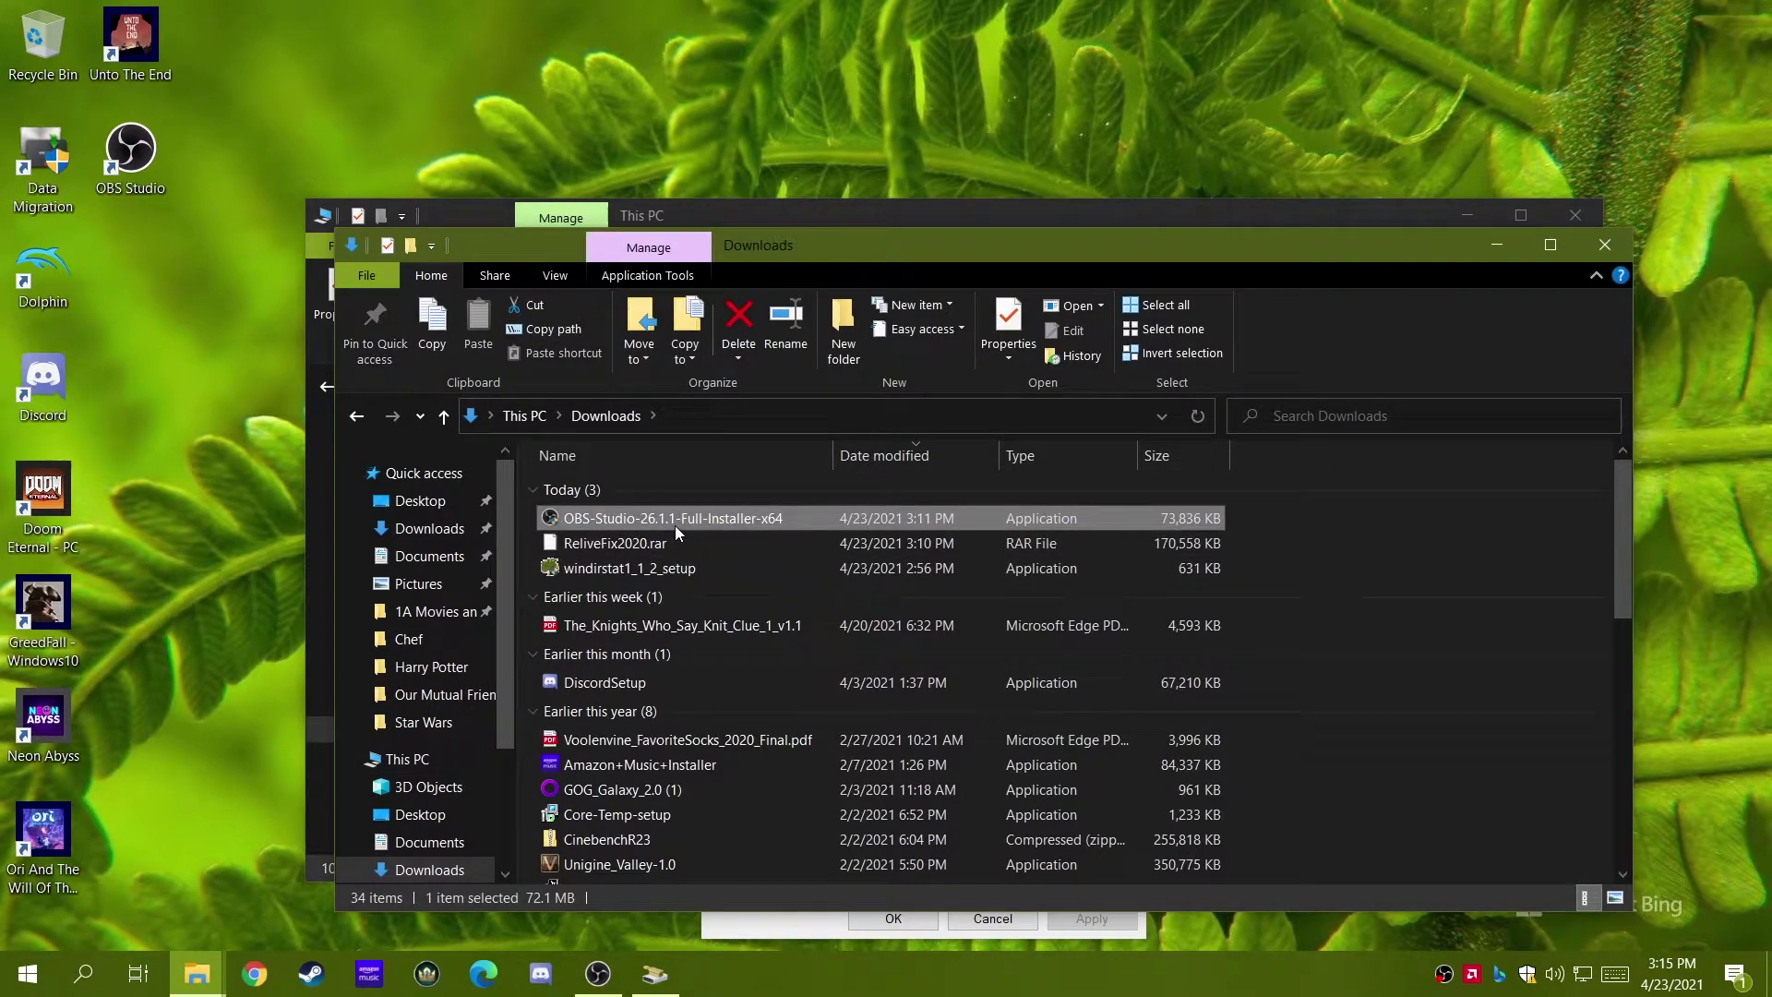
shift+click(673, 569)
ctrl+click(672, 688)
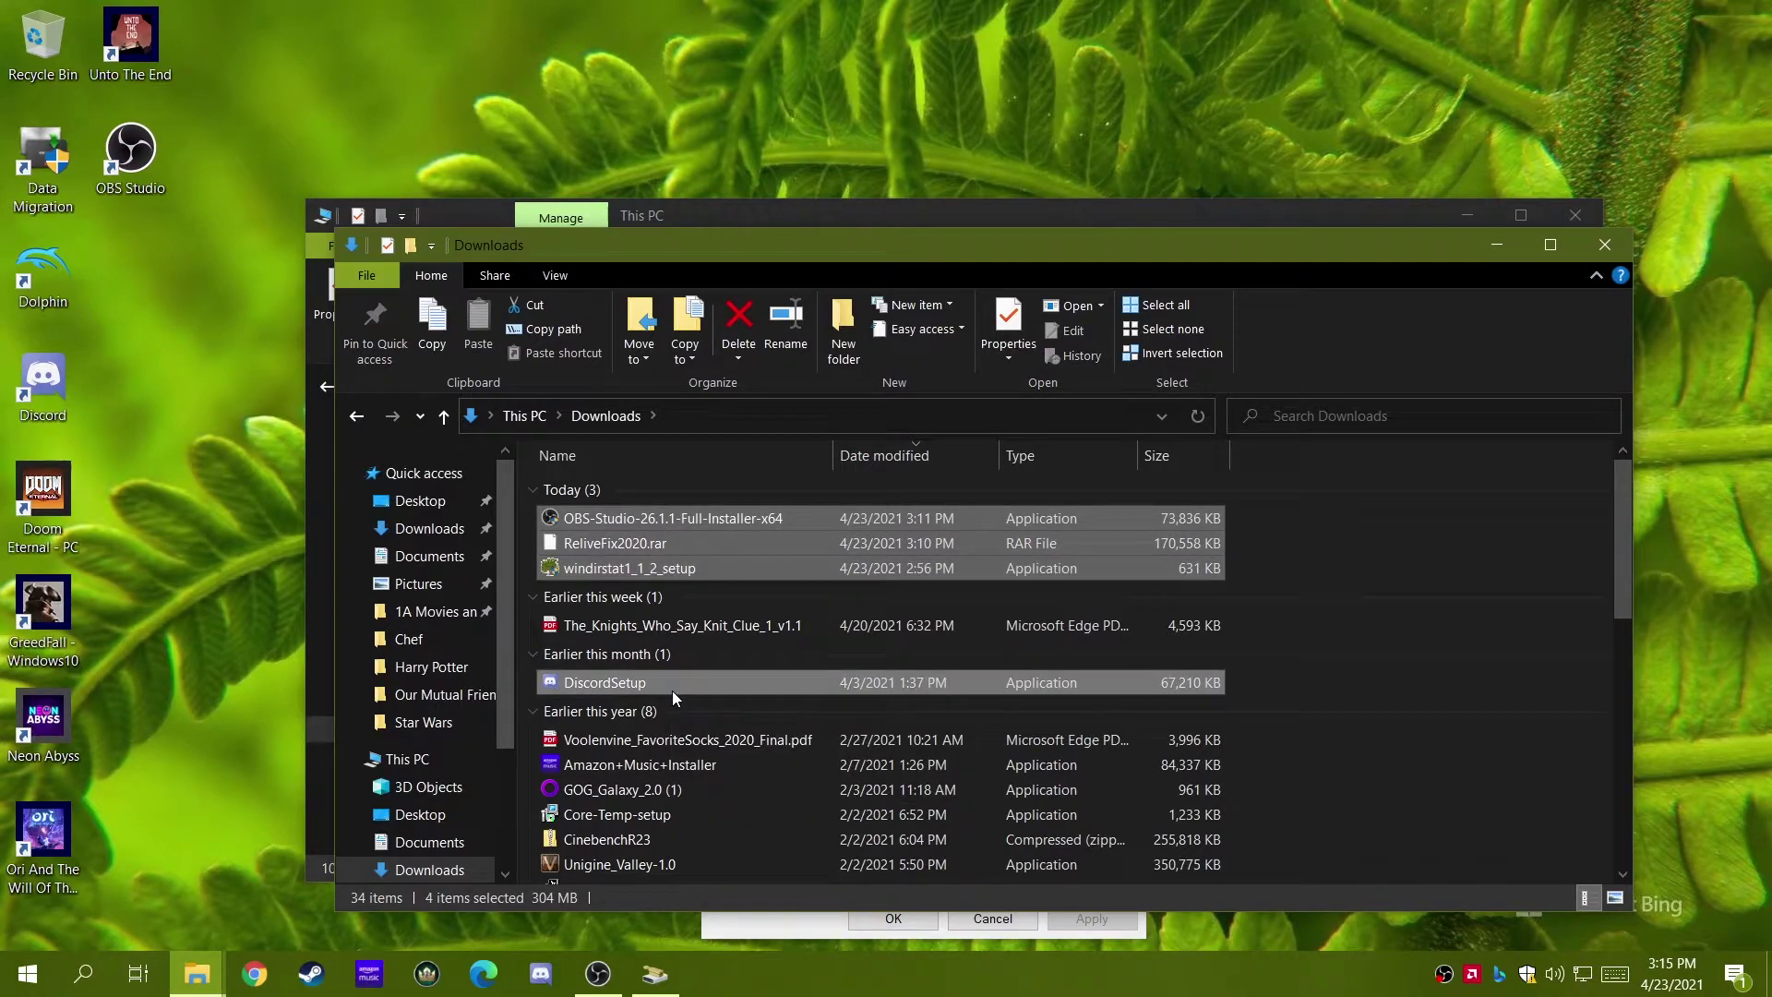
ctrl+click(702, 764)
ctrl+click(712, 786)
ctrl+click(723, 812)
ctrl+click(740, 837)
ctrl+click(753, 863)
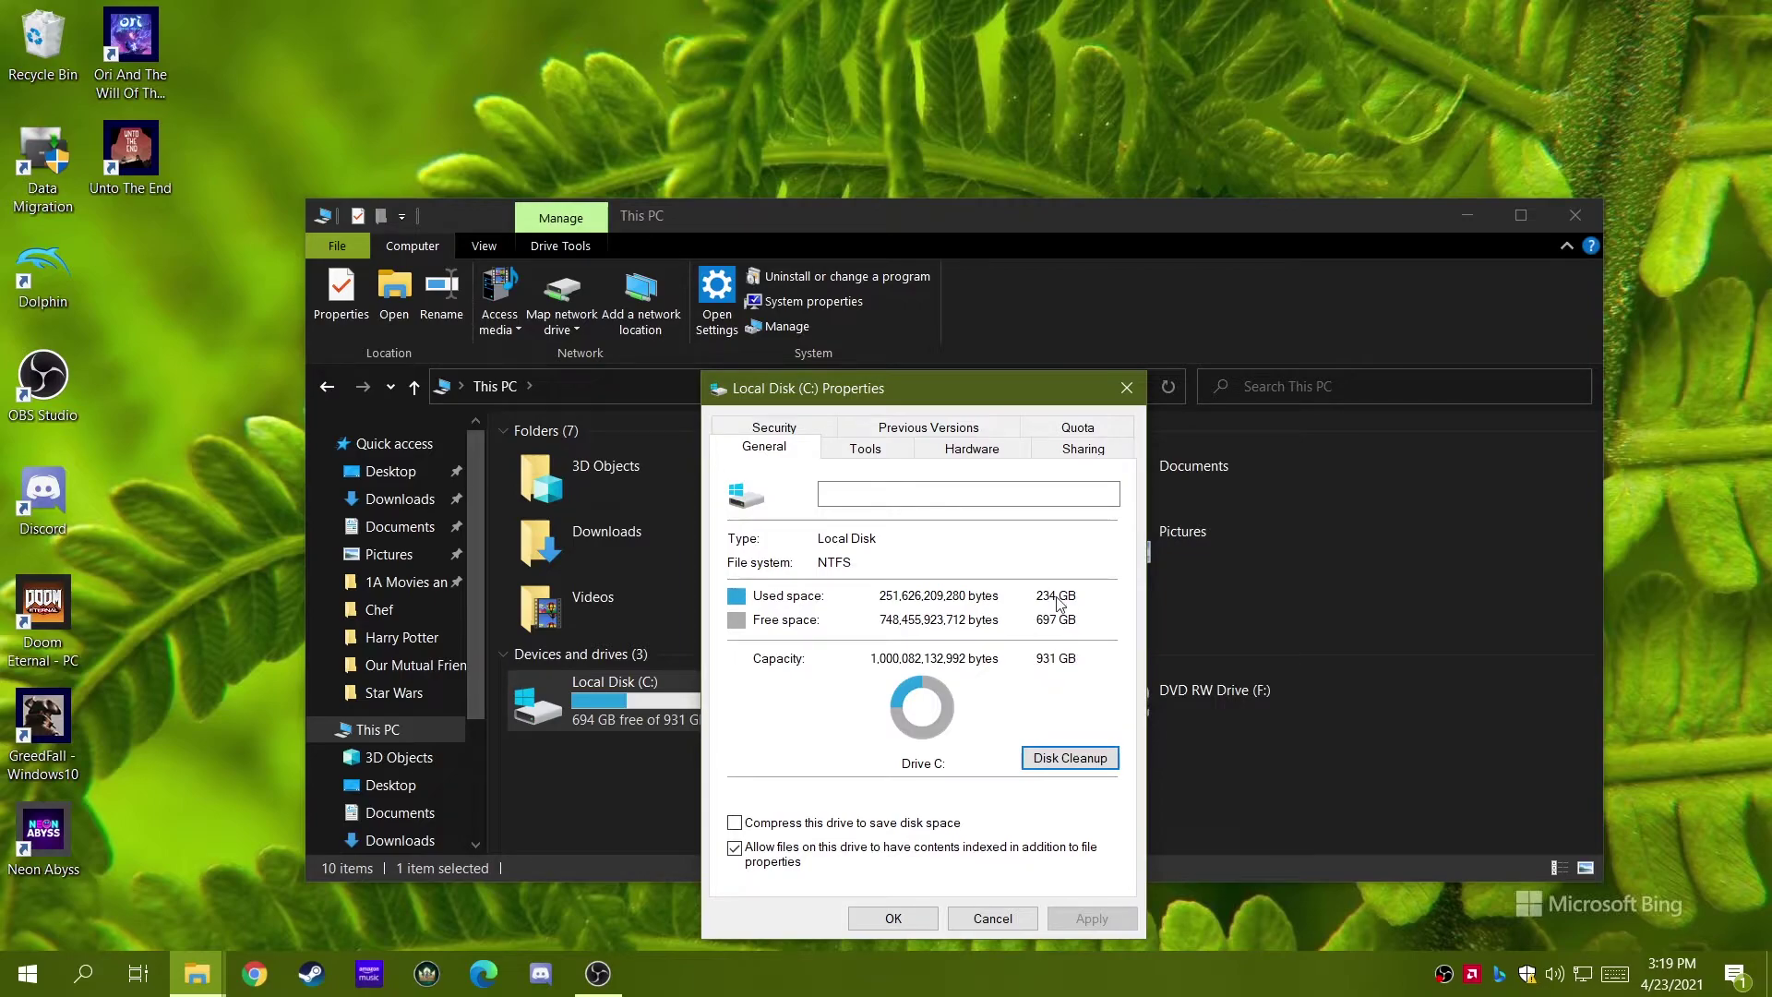
Step: Switch to WinDirStat and scan the individual drive C: for disk usage
key(super)
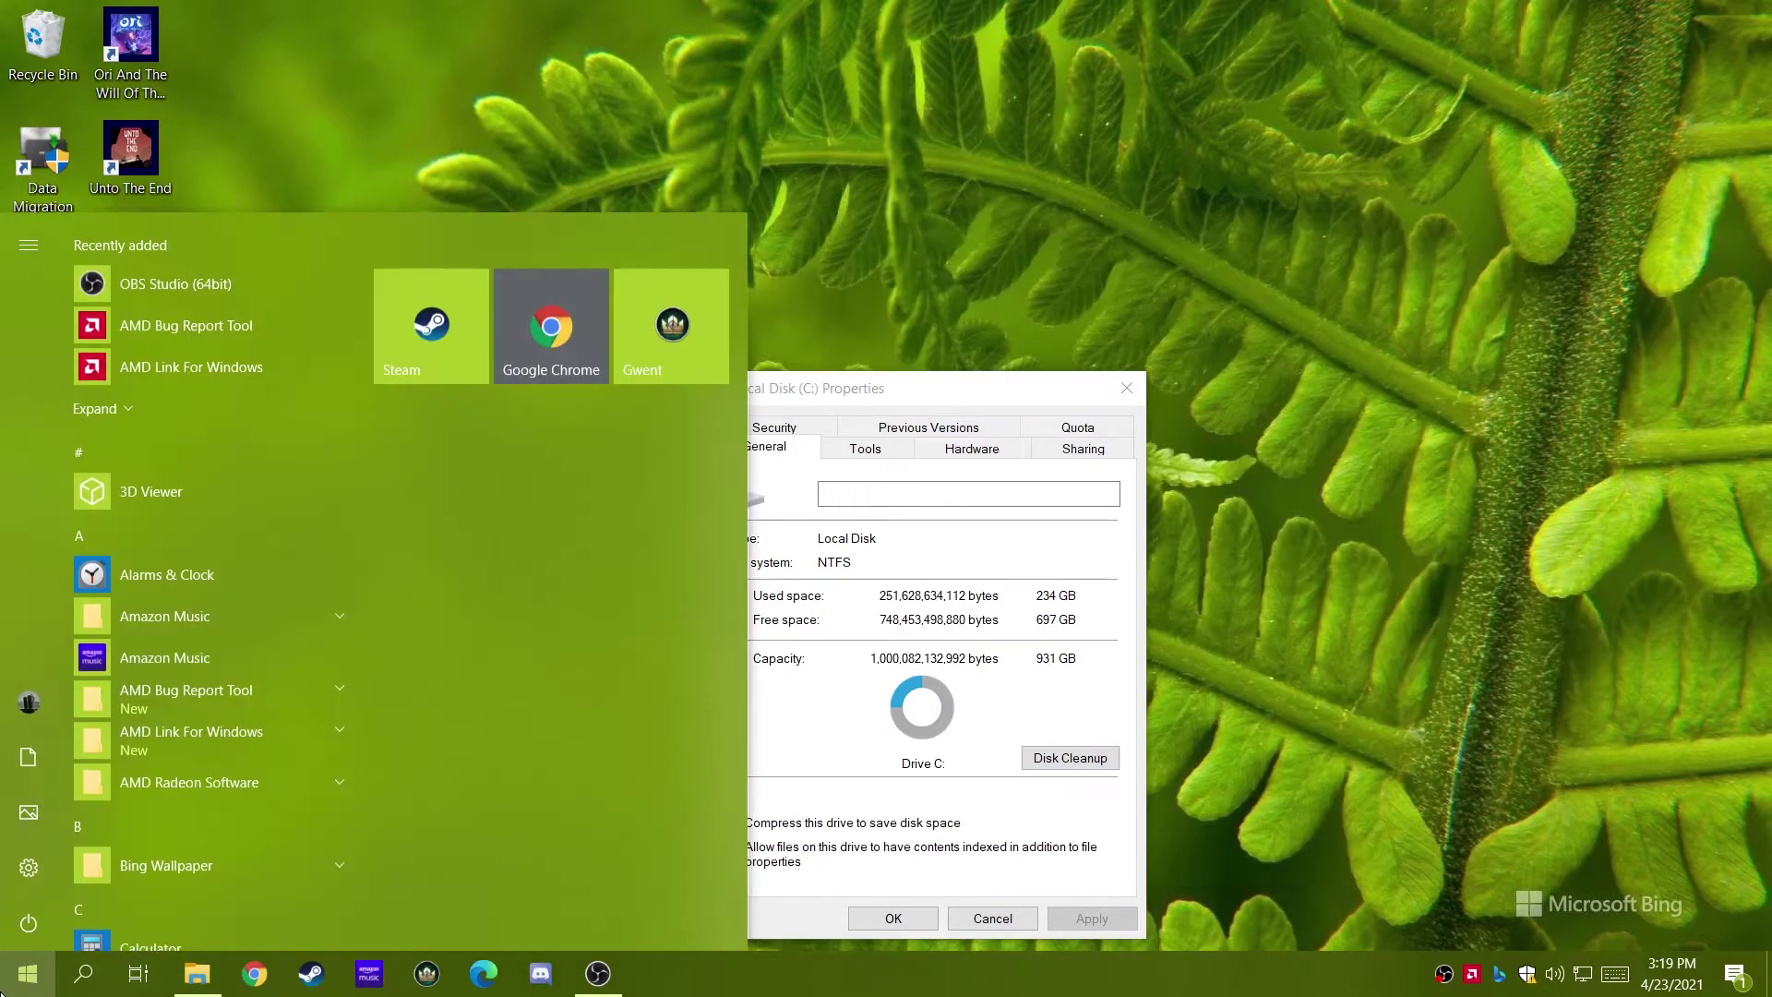
click(171, 408)
click(173, 408)
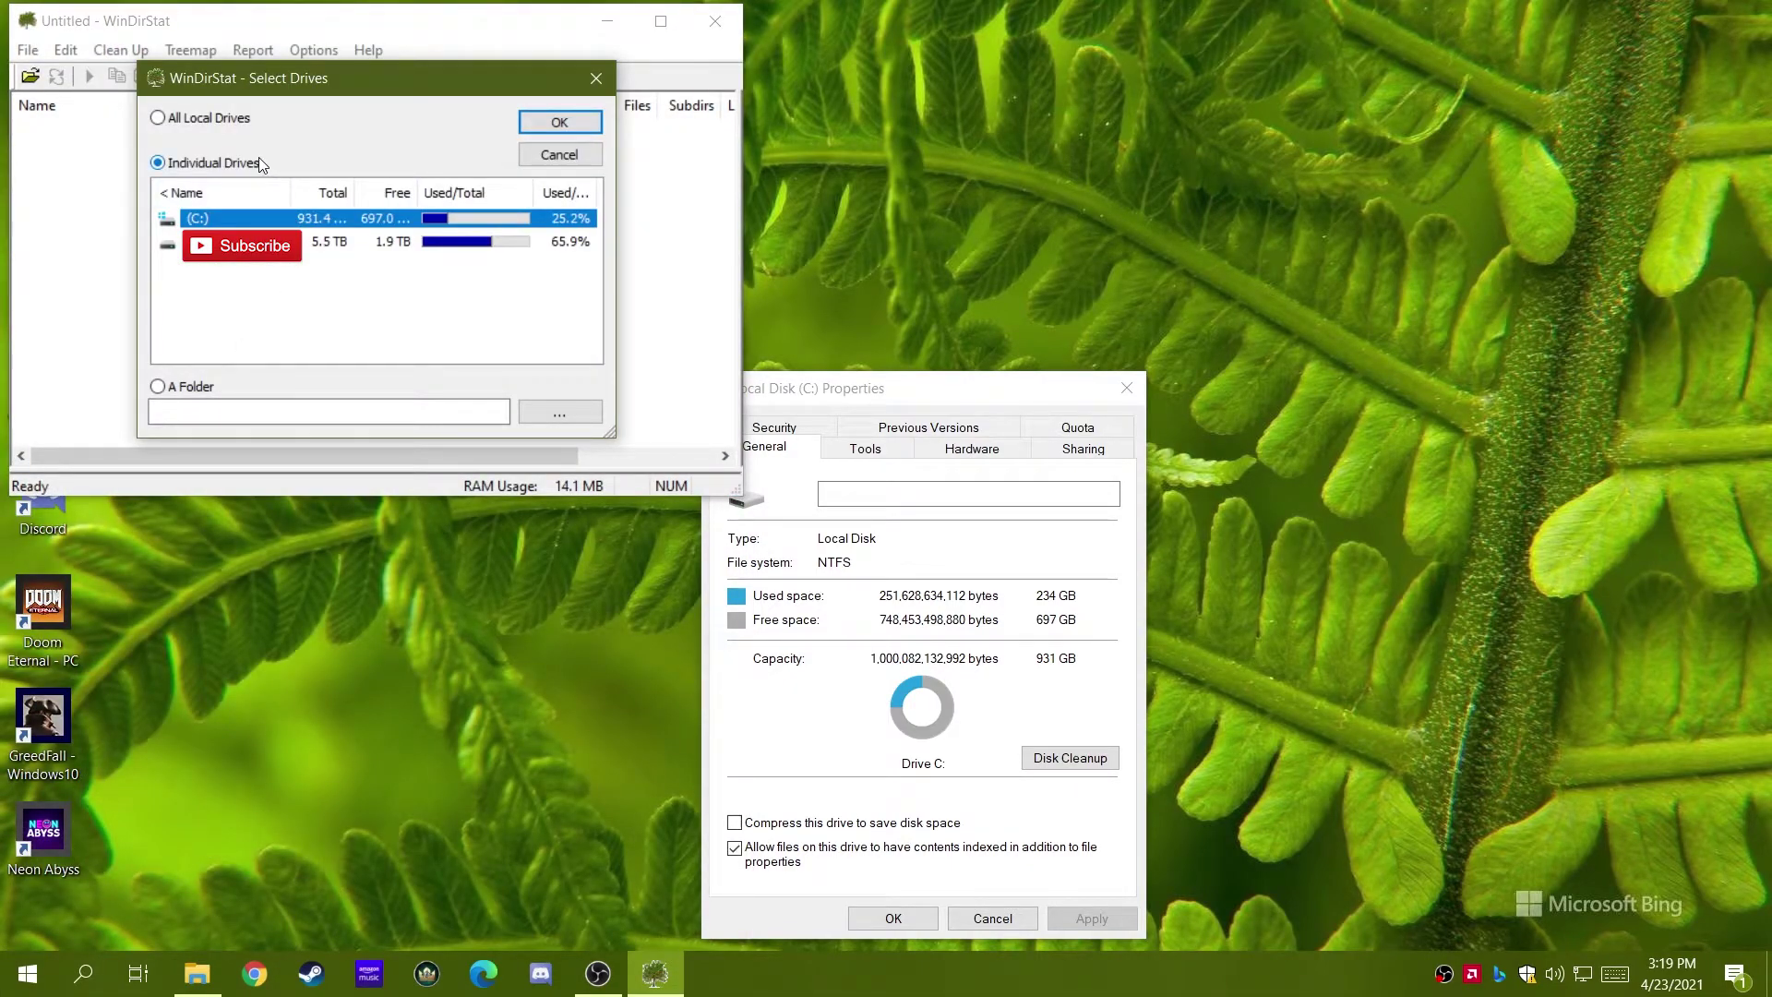
click(565, 122)
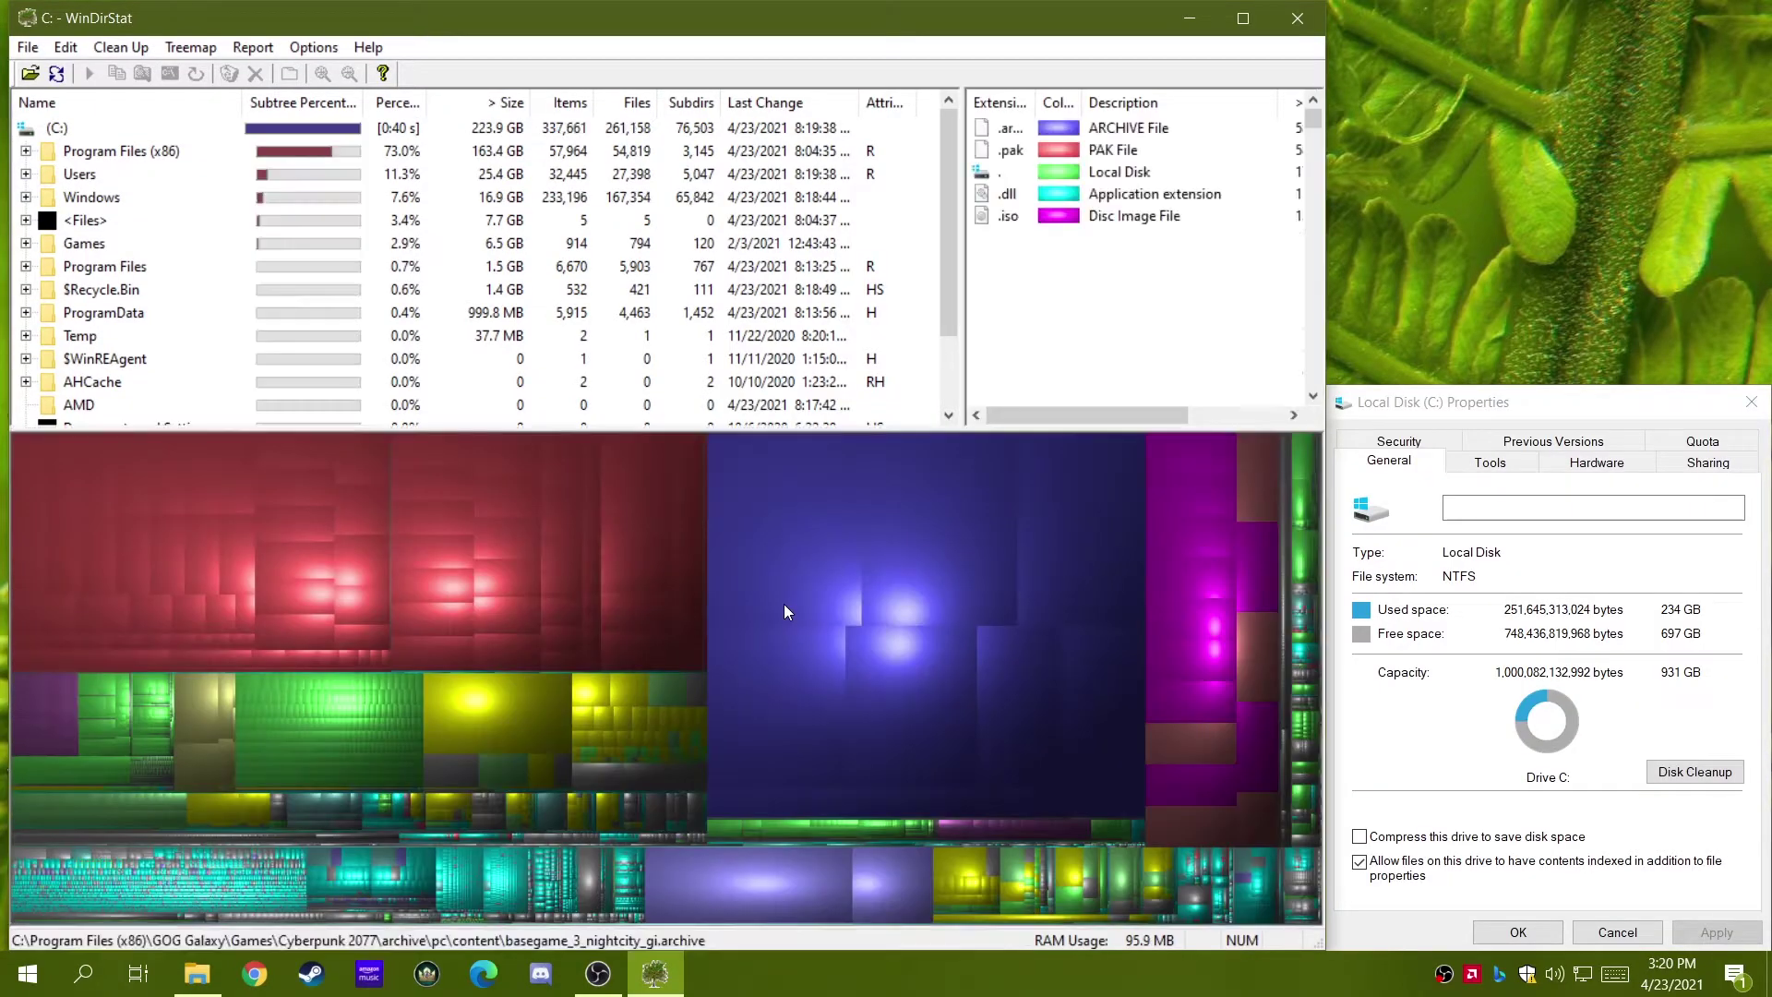
Step: Examine the large archive-file blocks in the treemap and highlight the Cyberpunk 2077 folder they belong to
click(838, 538)
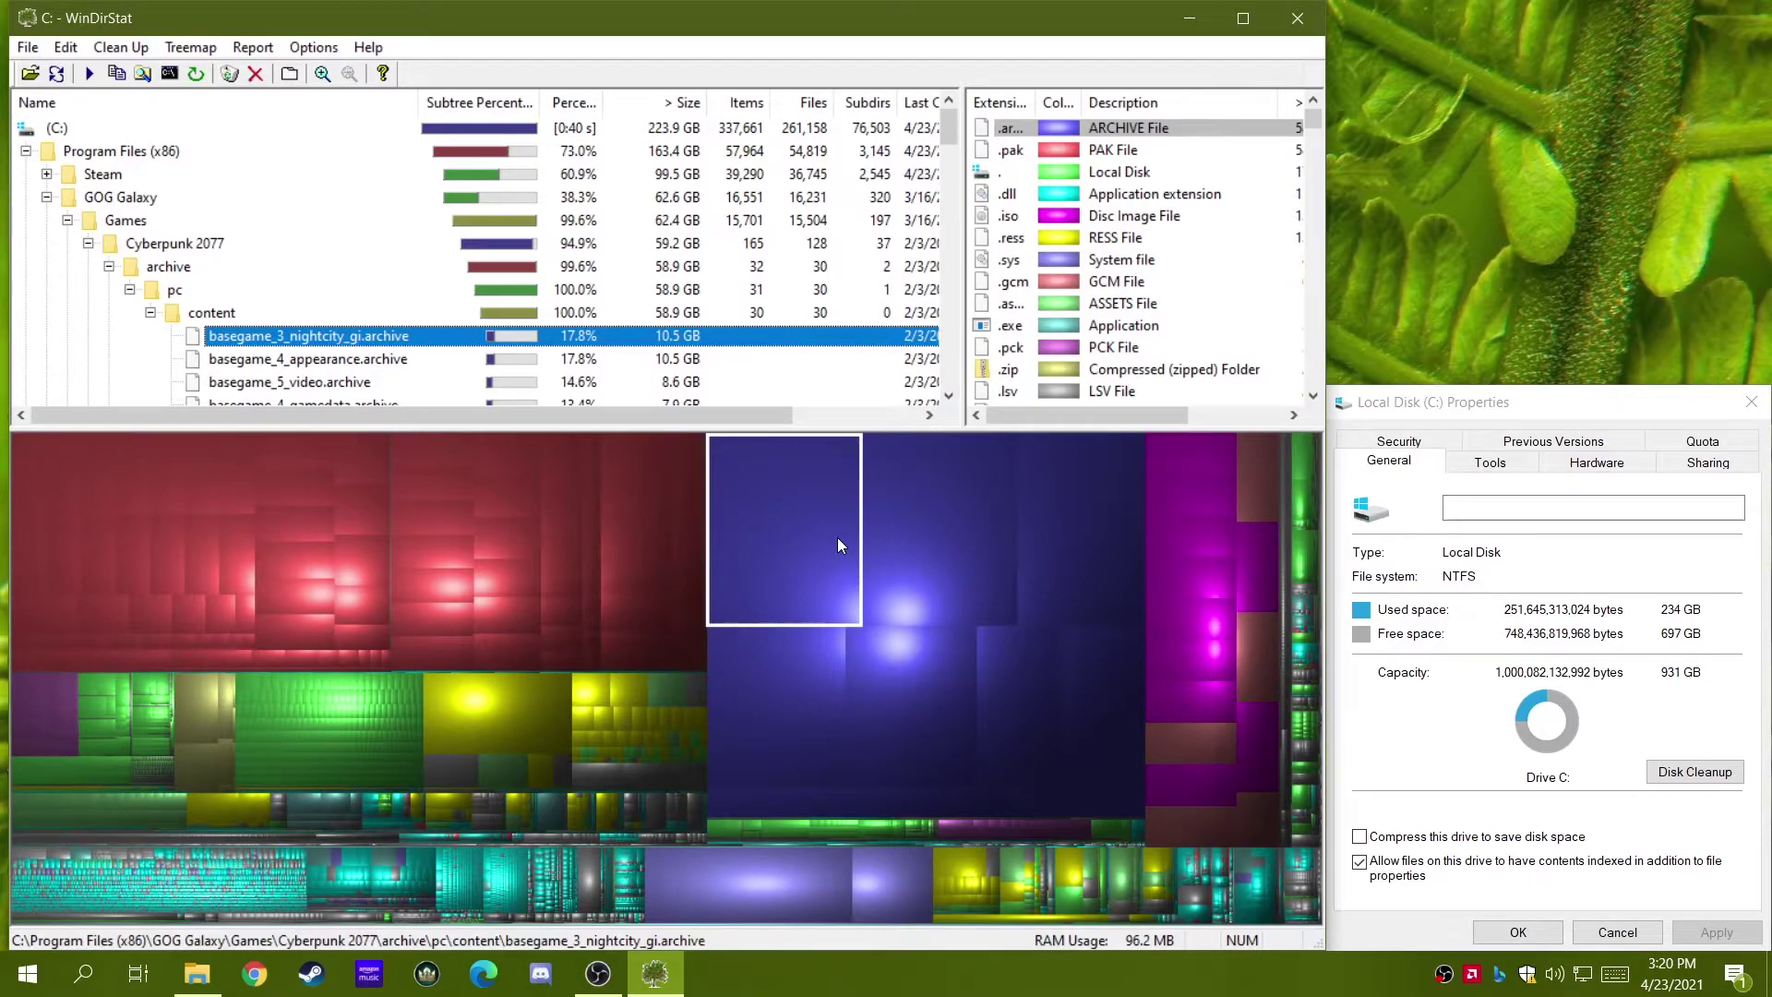
click(895, 506)
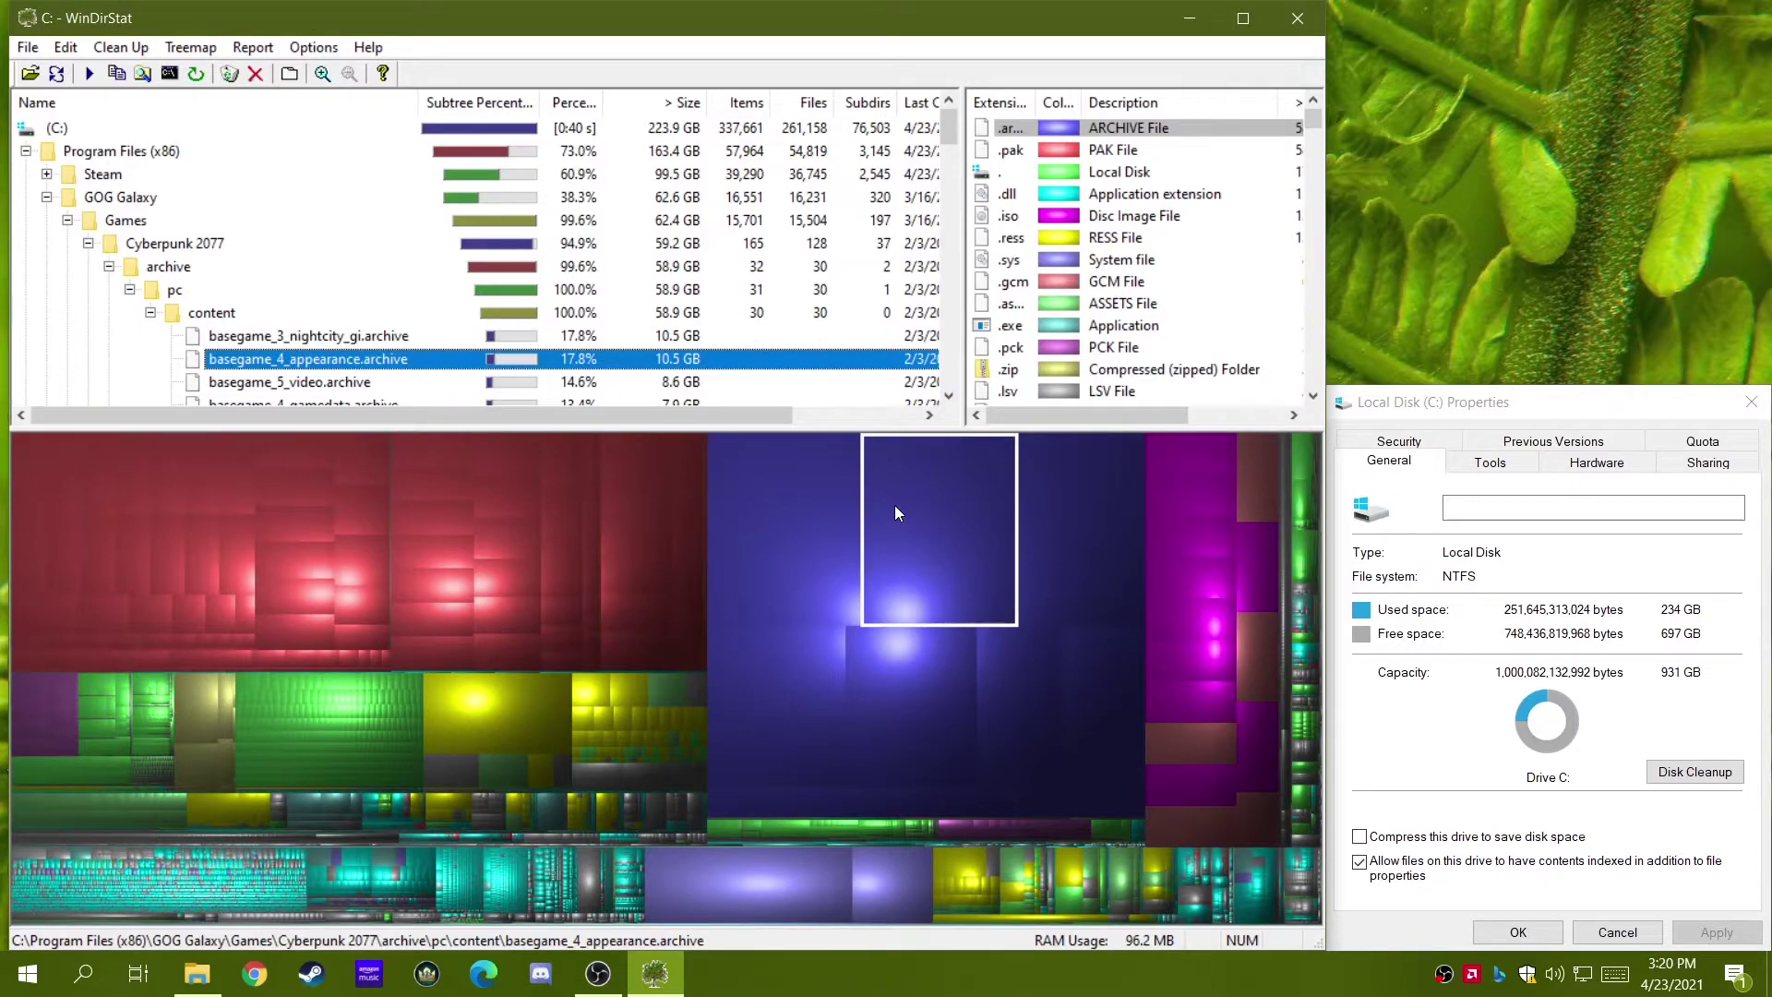
click(756, 698)
click(863, 646)
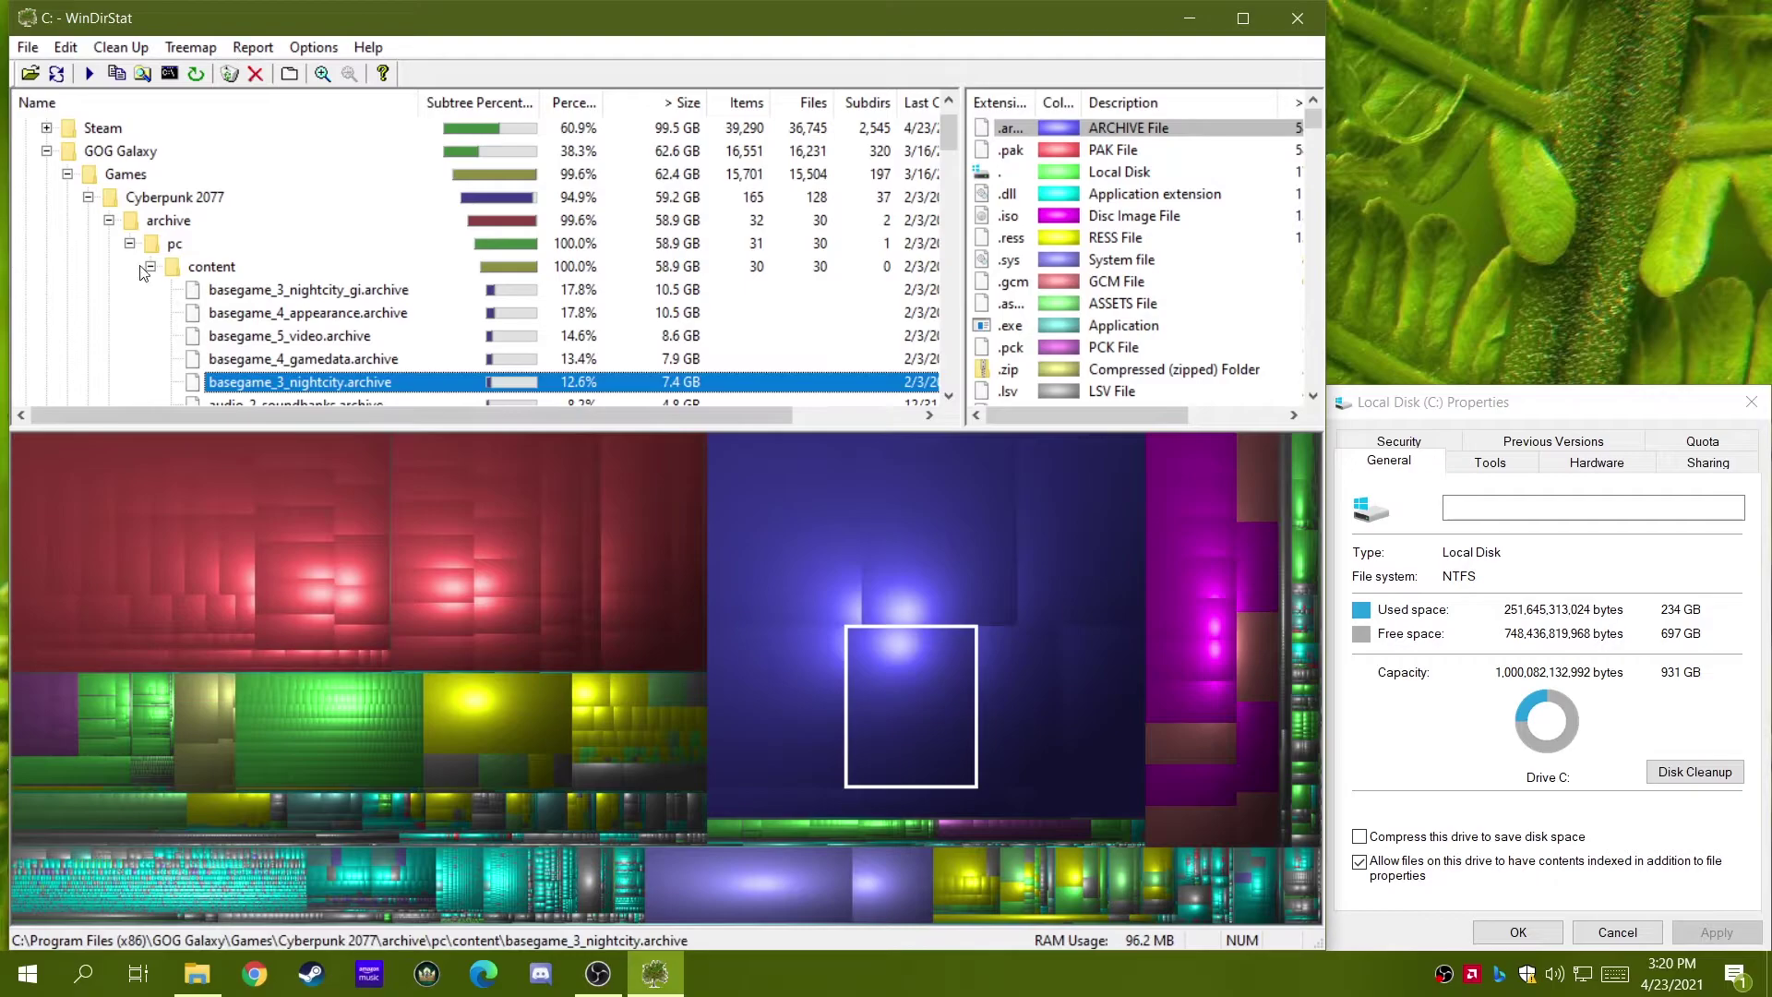
click(199, 196)
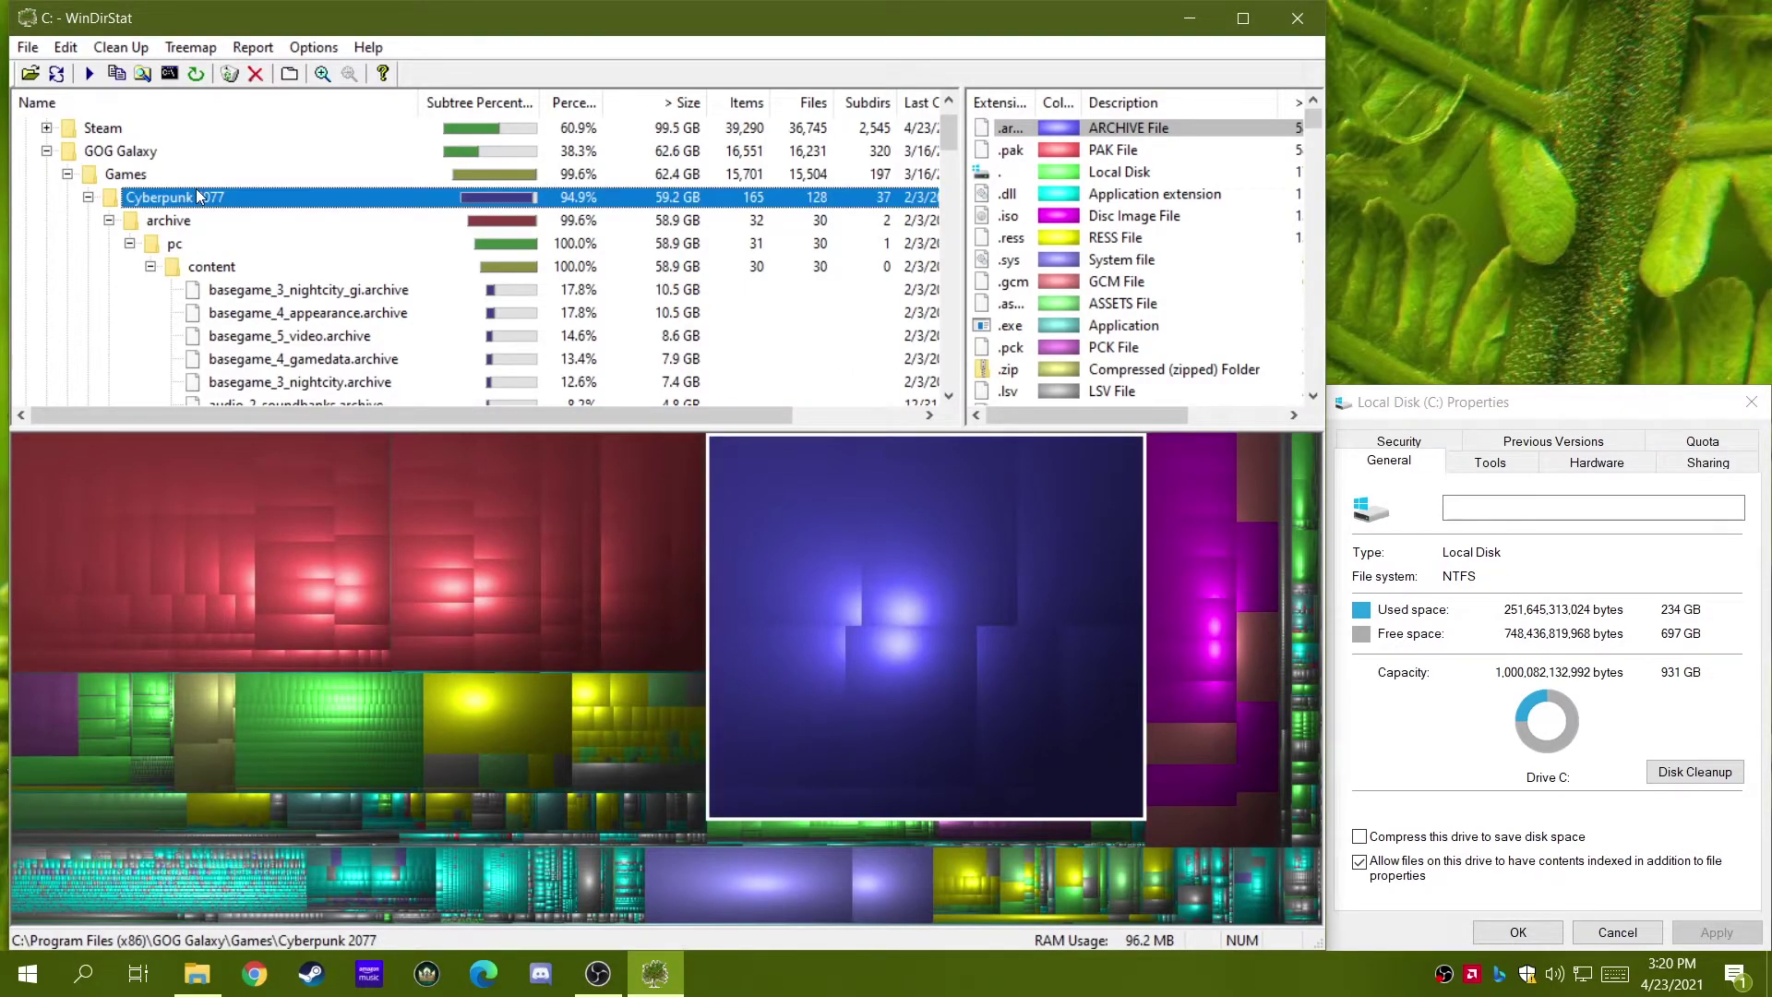
Step: Inspect the treemap blocks of the Steam games, including Divinity Original Sin 2, Gloomhaven, Overcooked! 2 and Catan Universe
click(277, 564)
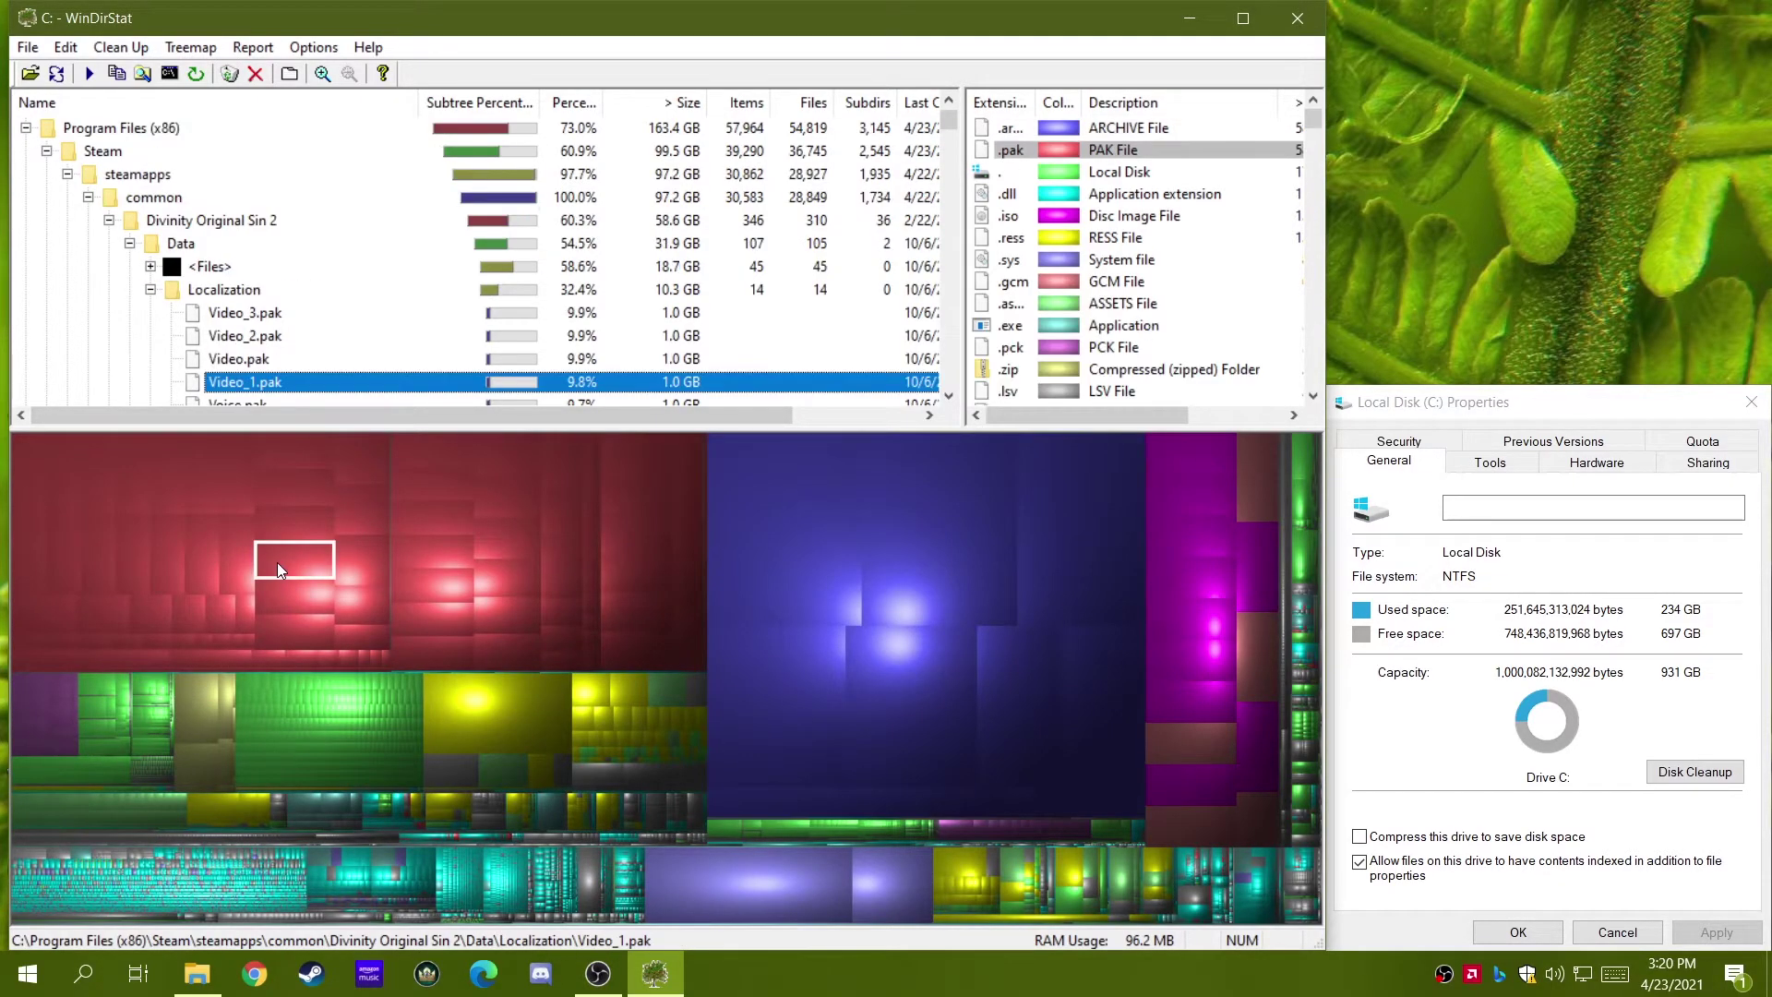
click(198, 223)
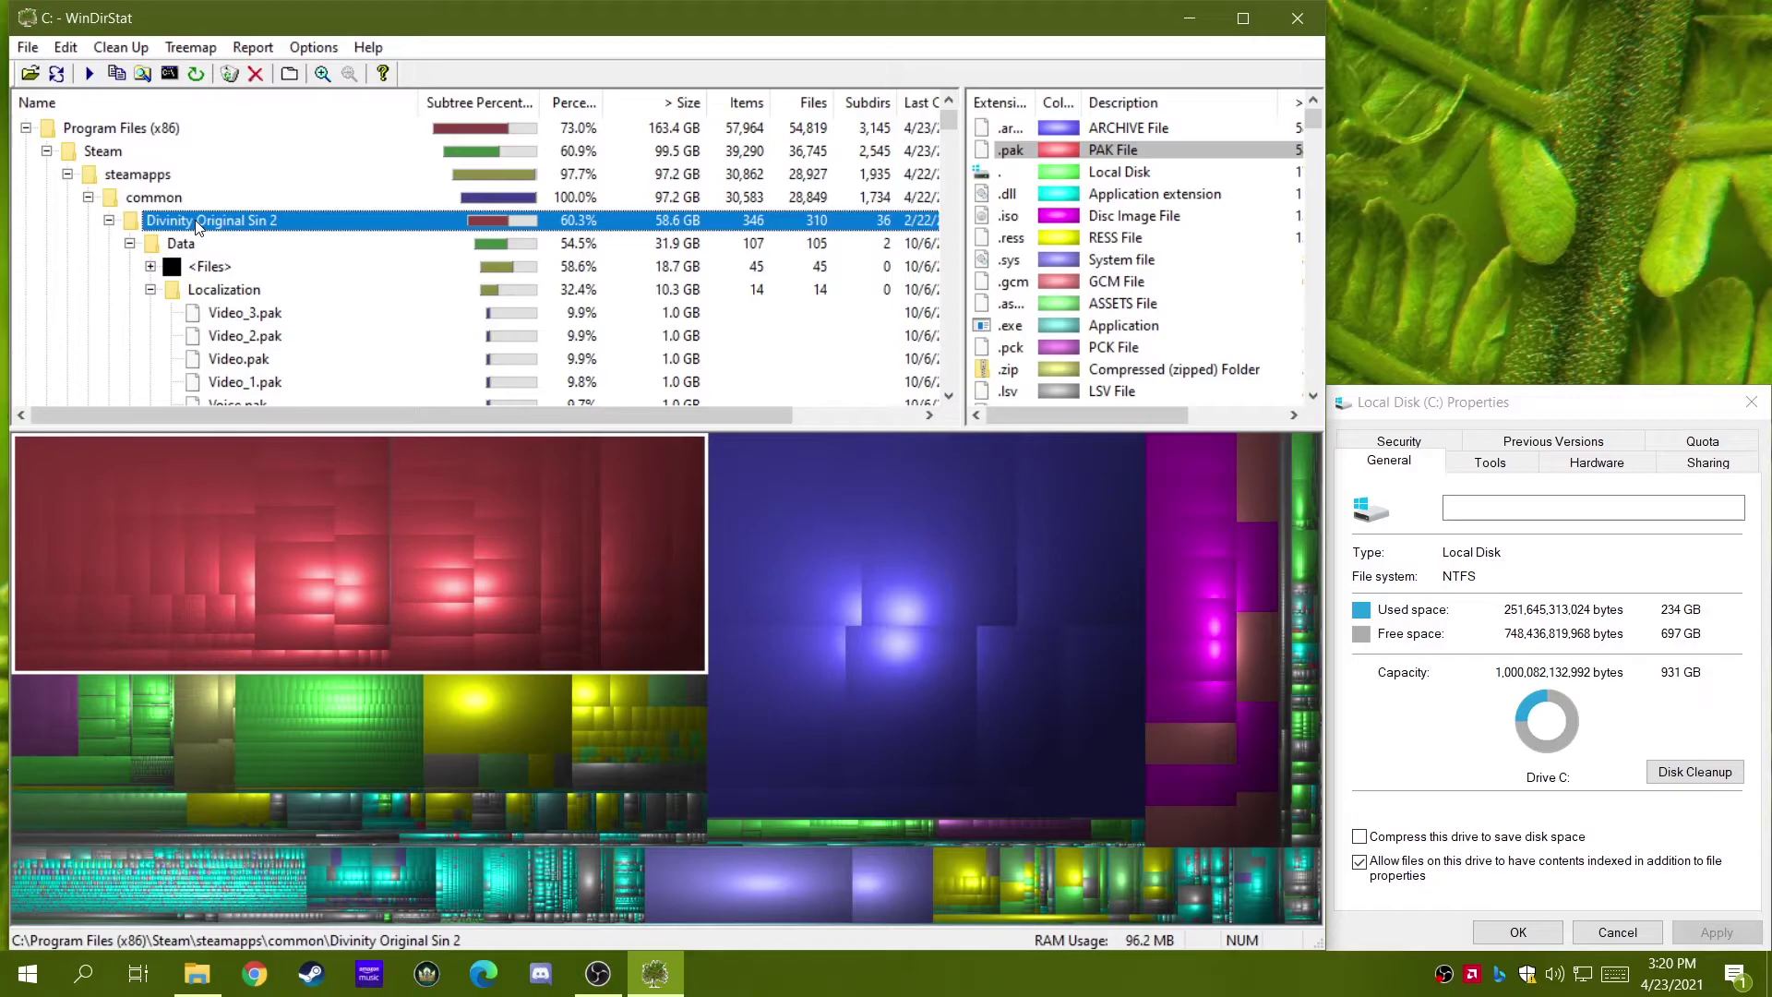
click(512, 716)
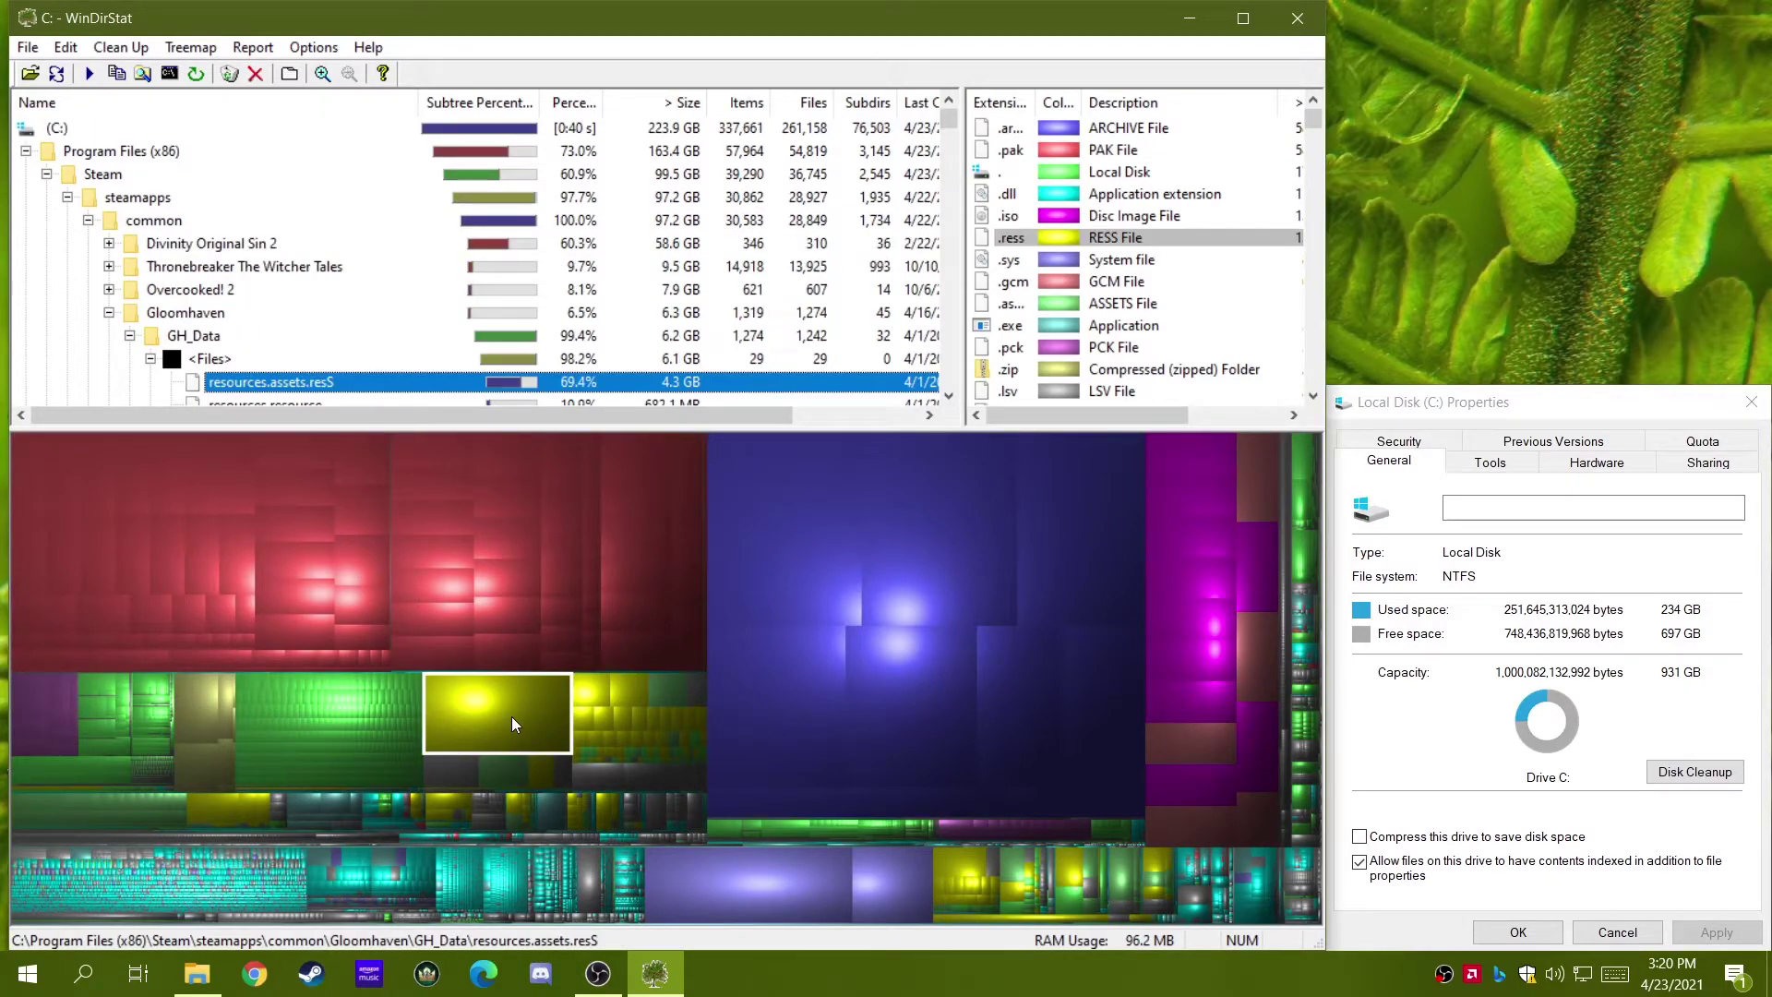
click(216, 316)
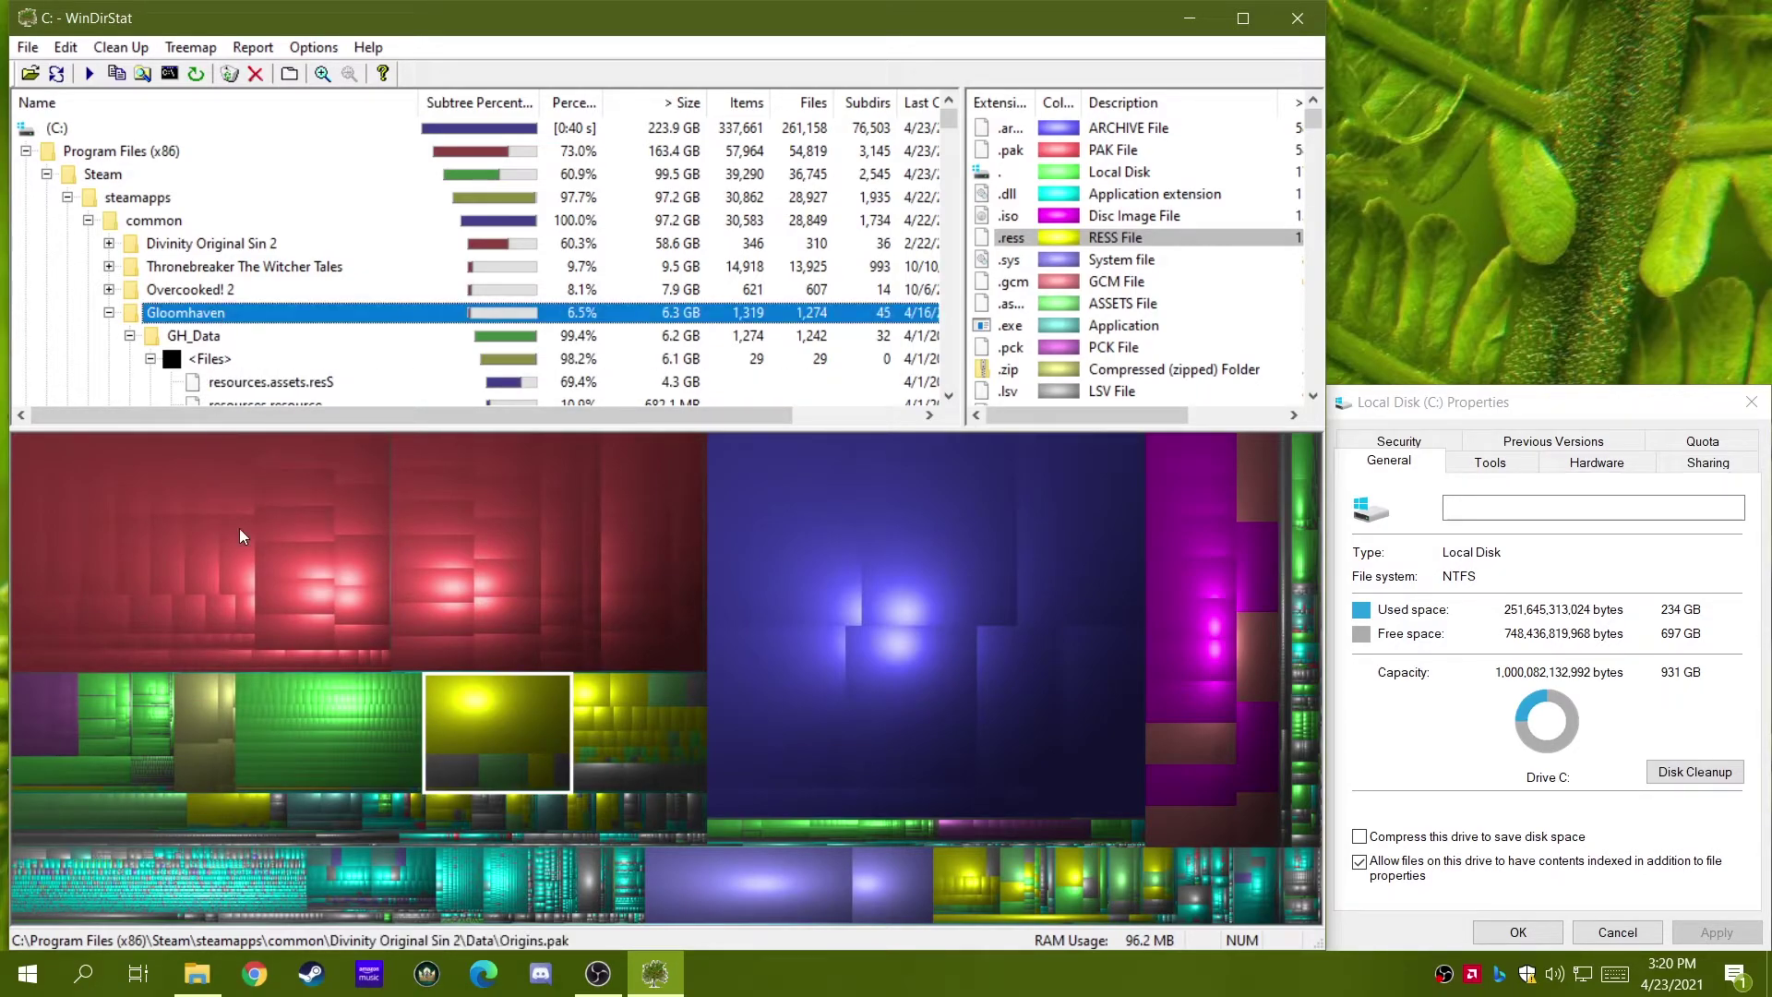
click(285, 690)
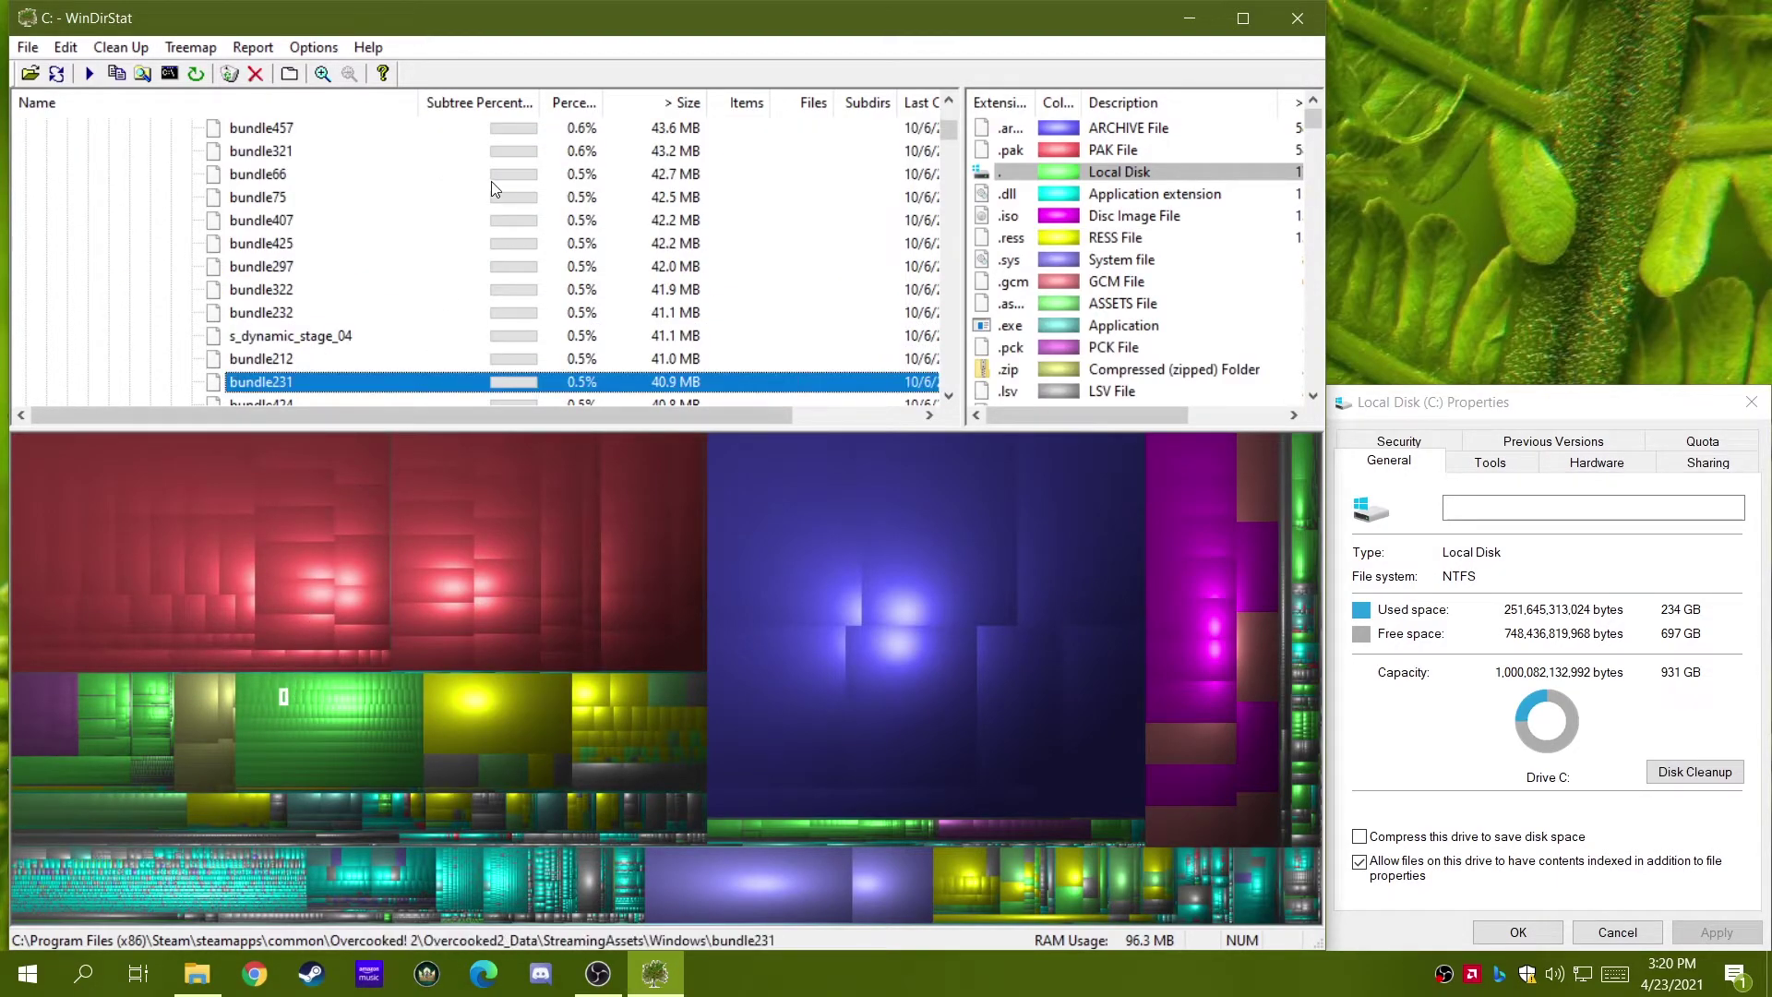
click(213, 815)
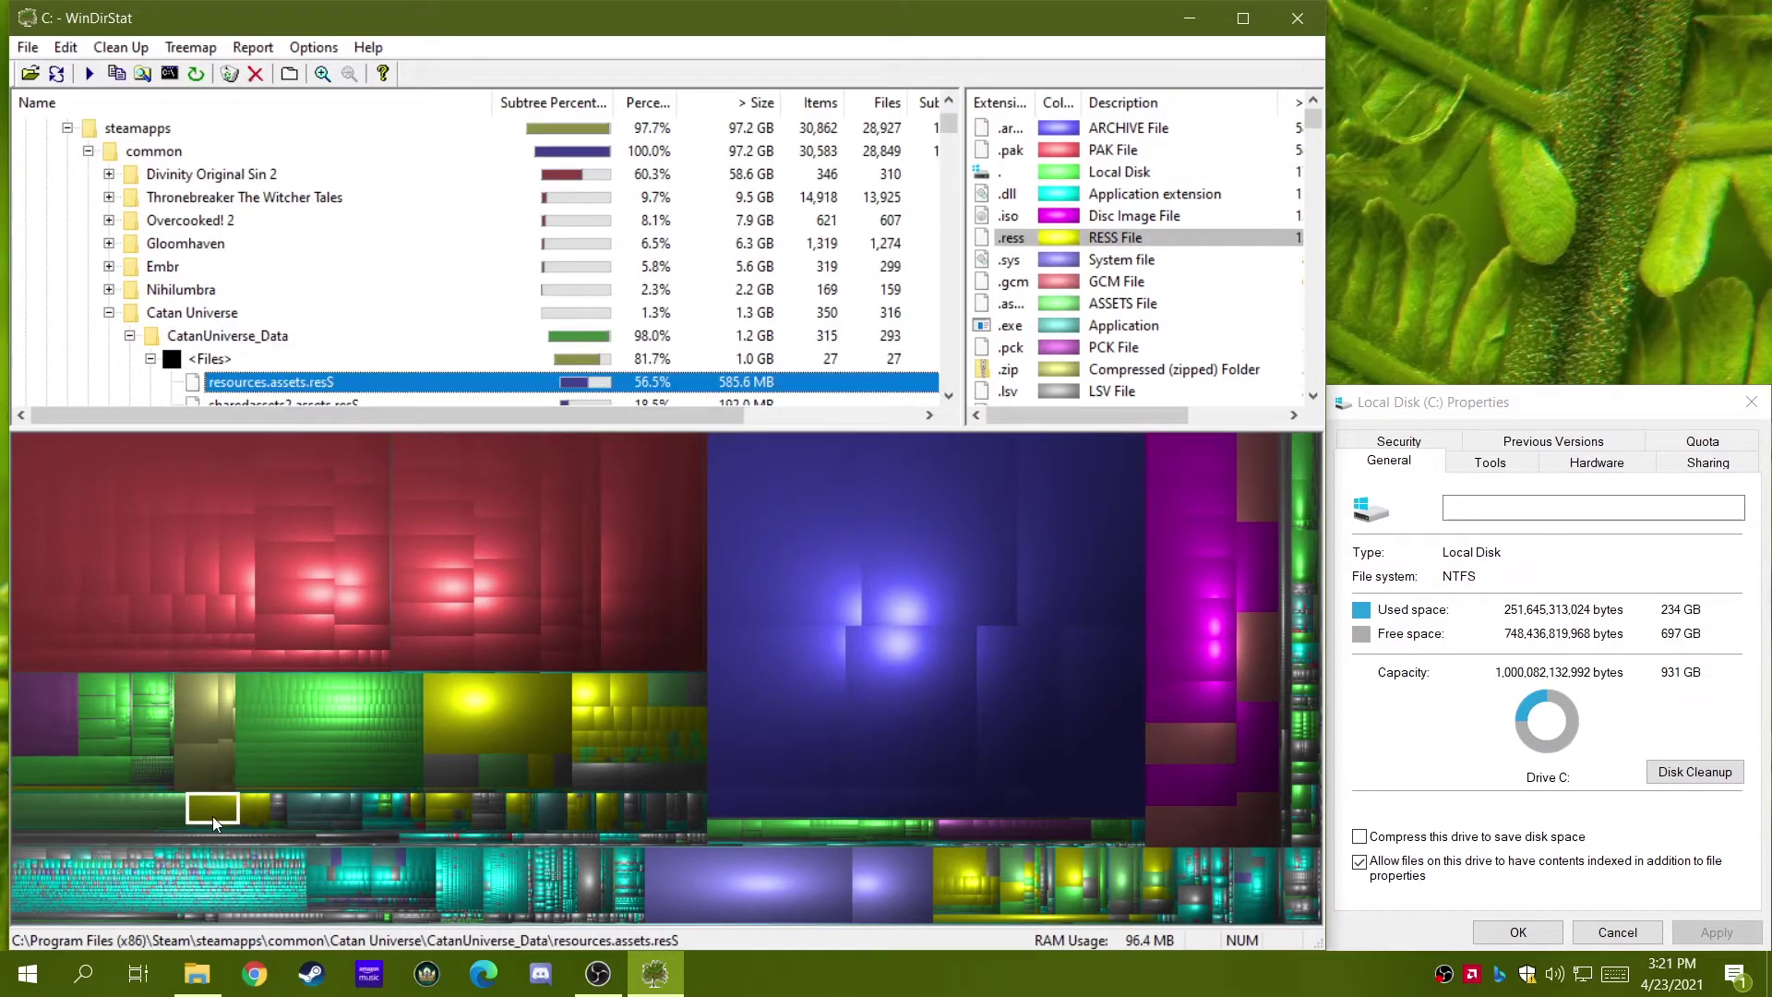
Step: Inspect the large system-file blocks such as hiberfil.sys in the treemap, and close the Local Disk (C:) properties
click(686, 867)
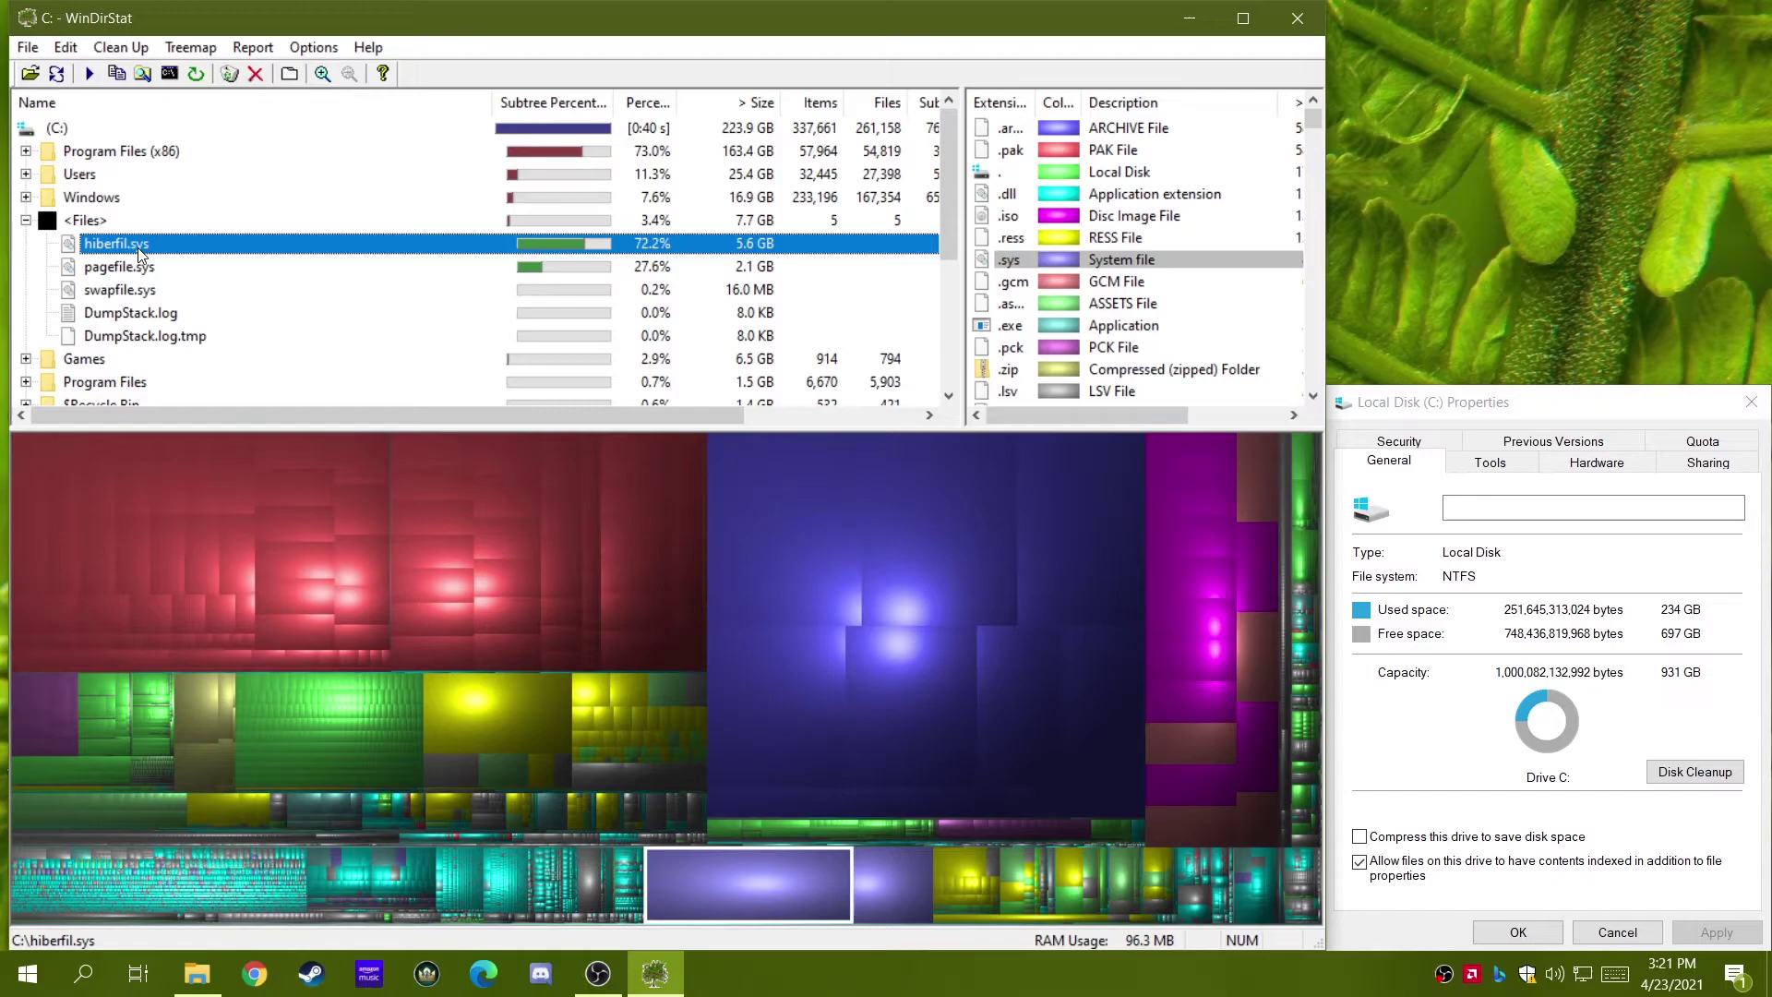
click(892, 886)
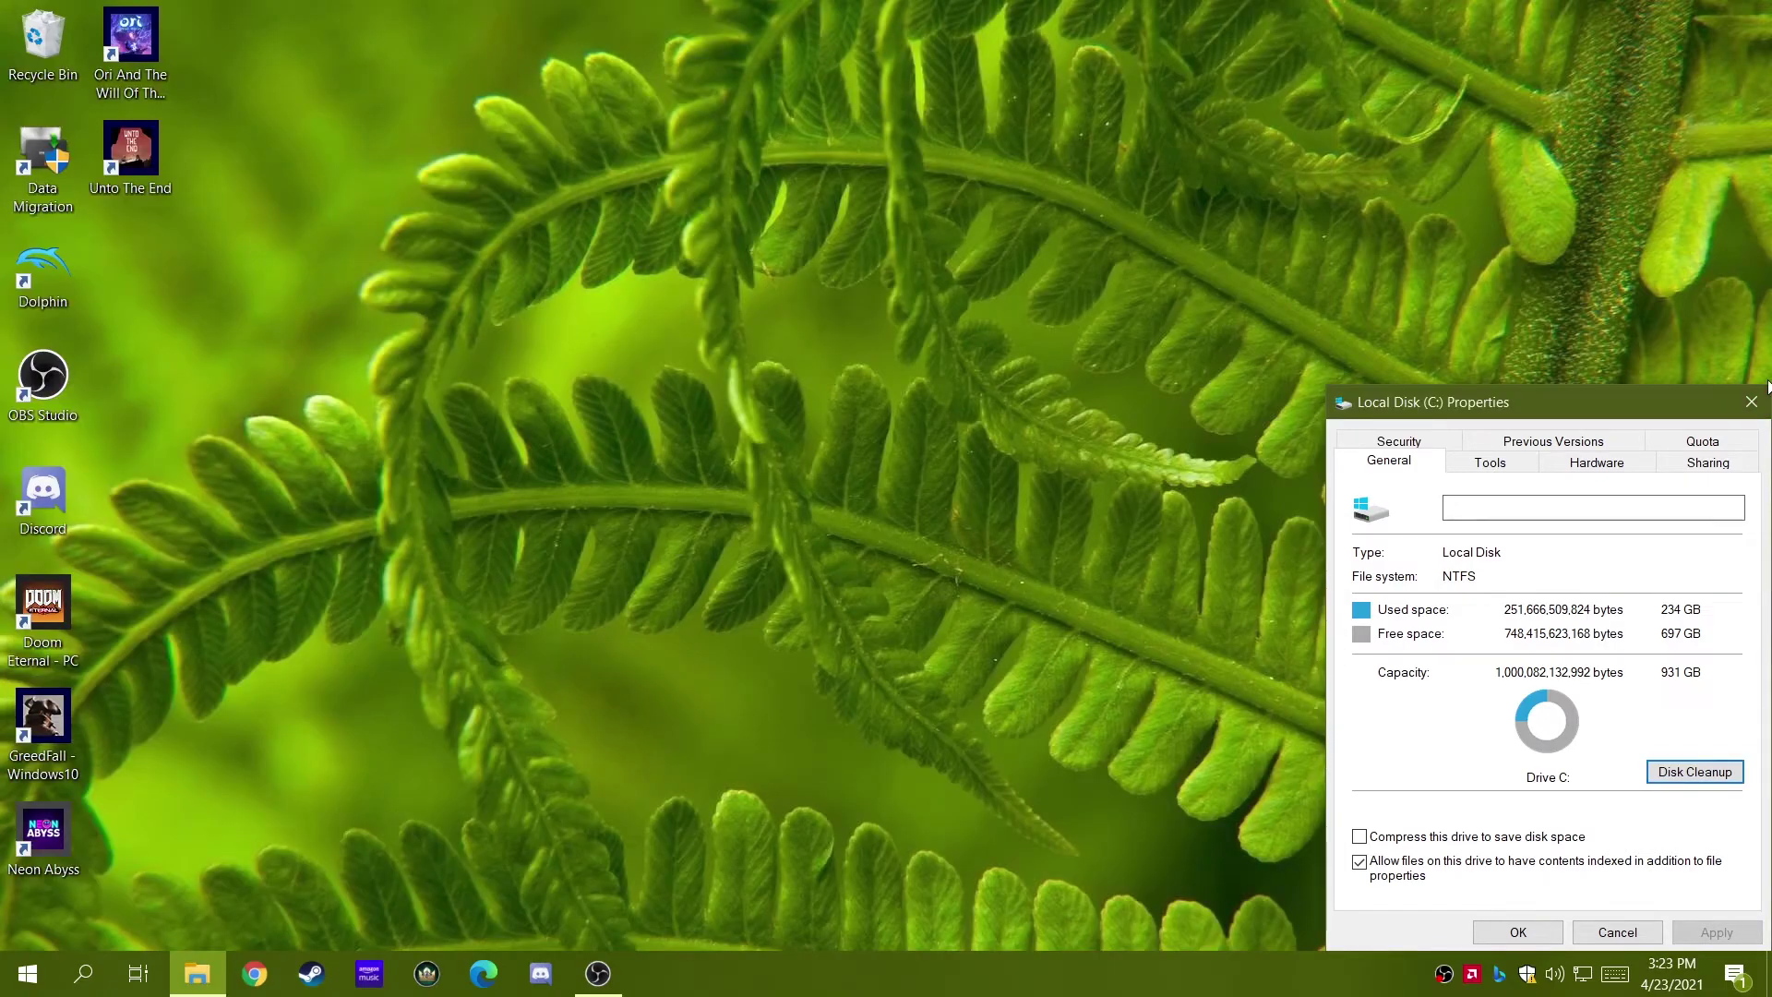
key(Escape)
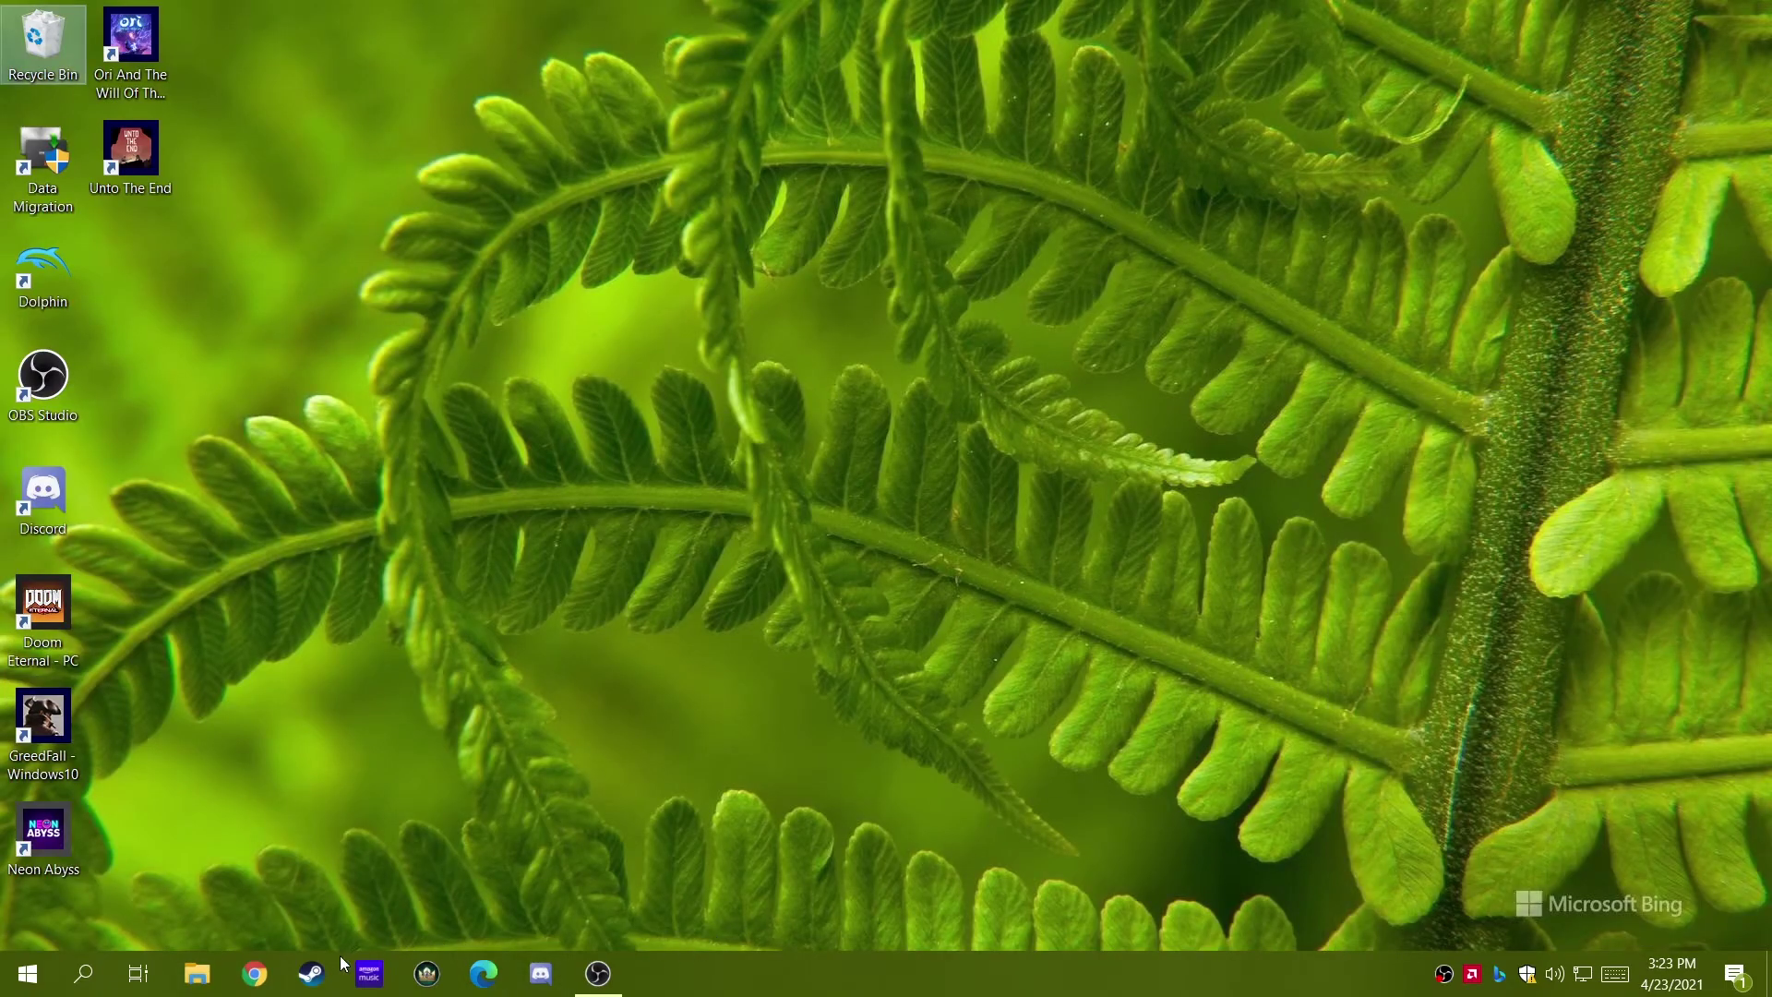
Step: Switch to Steam and change the library's Favorites shelf to All Games
click(313, 973)
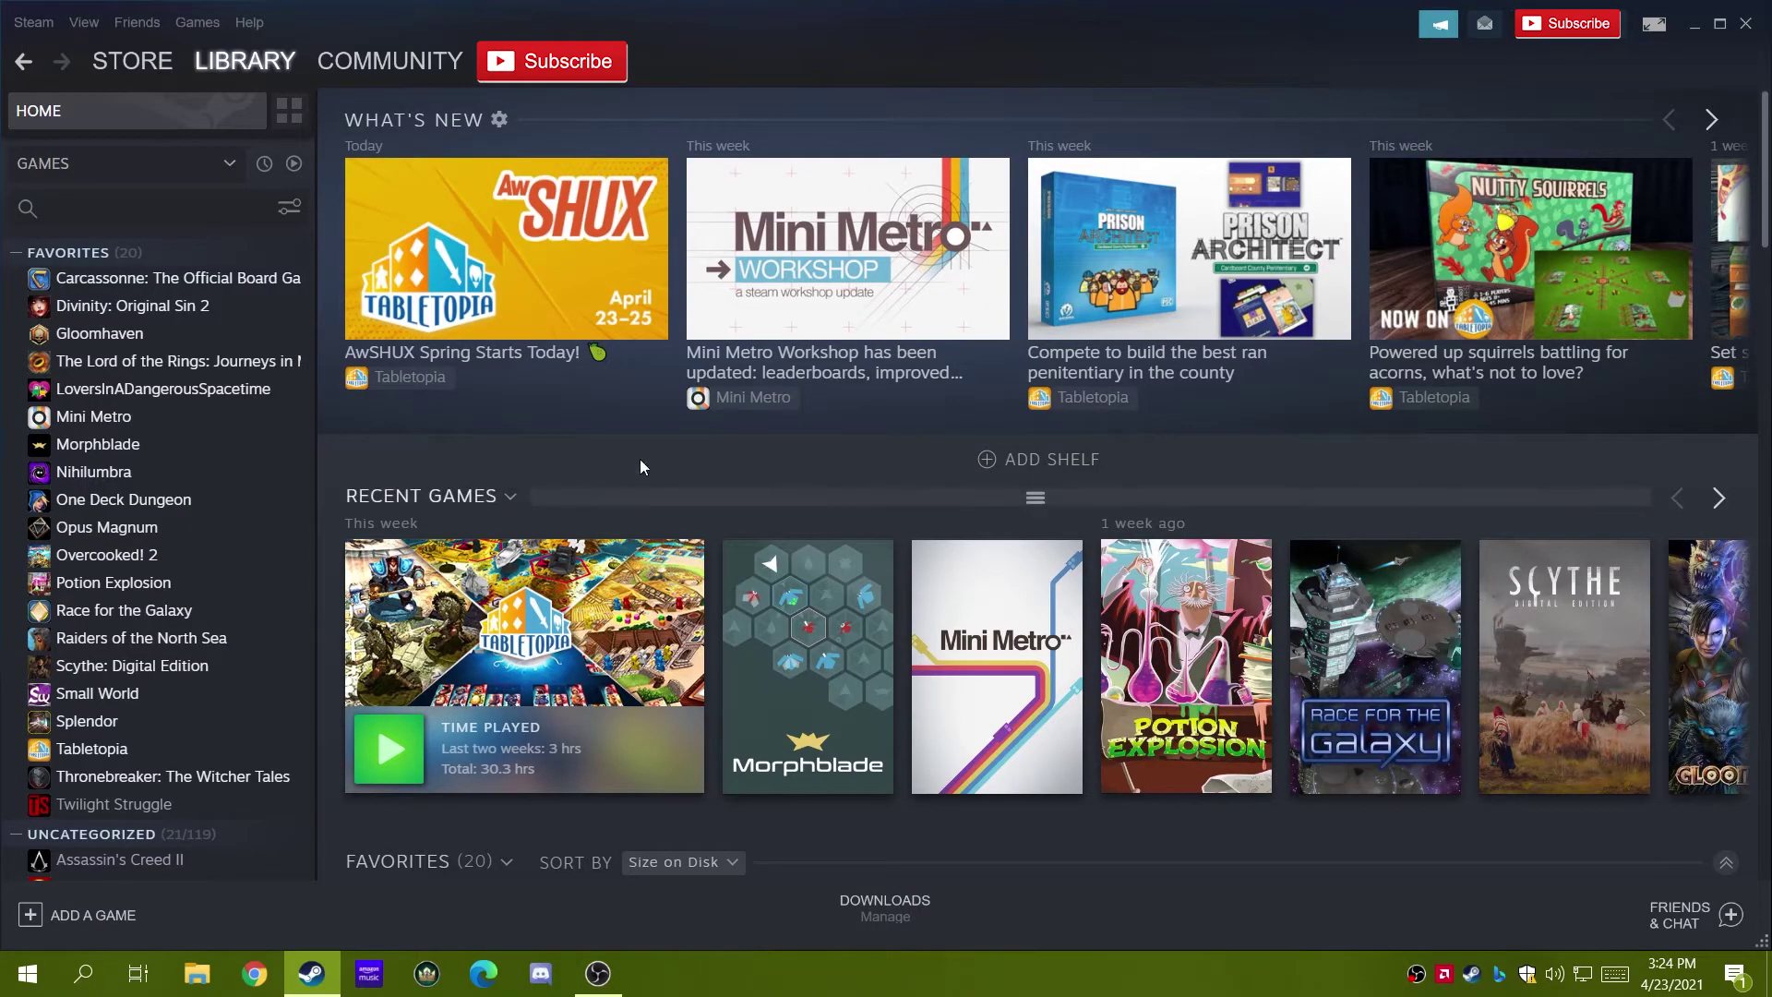
scroll(672, 801, down, 3)
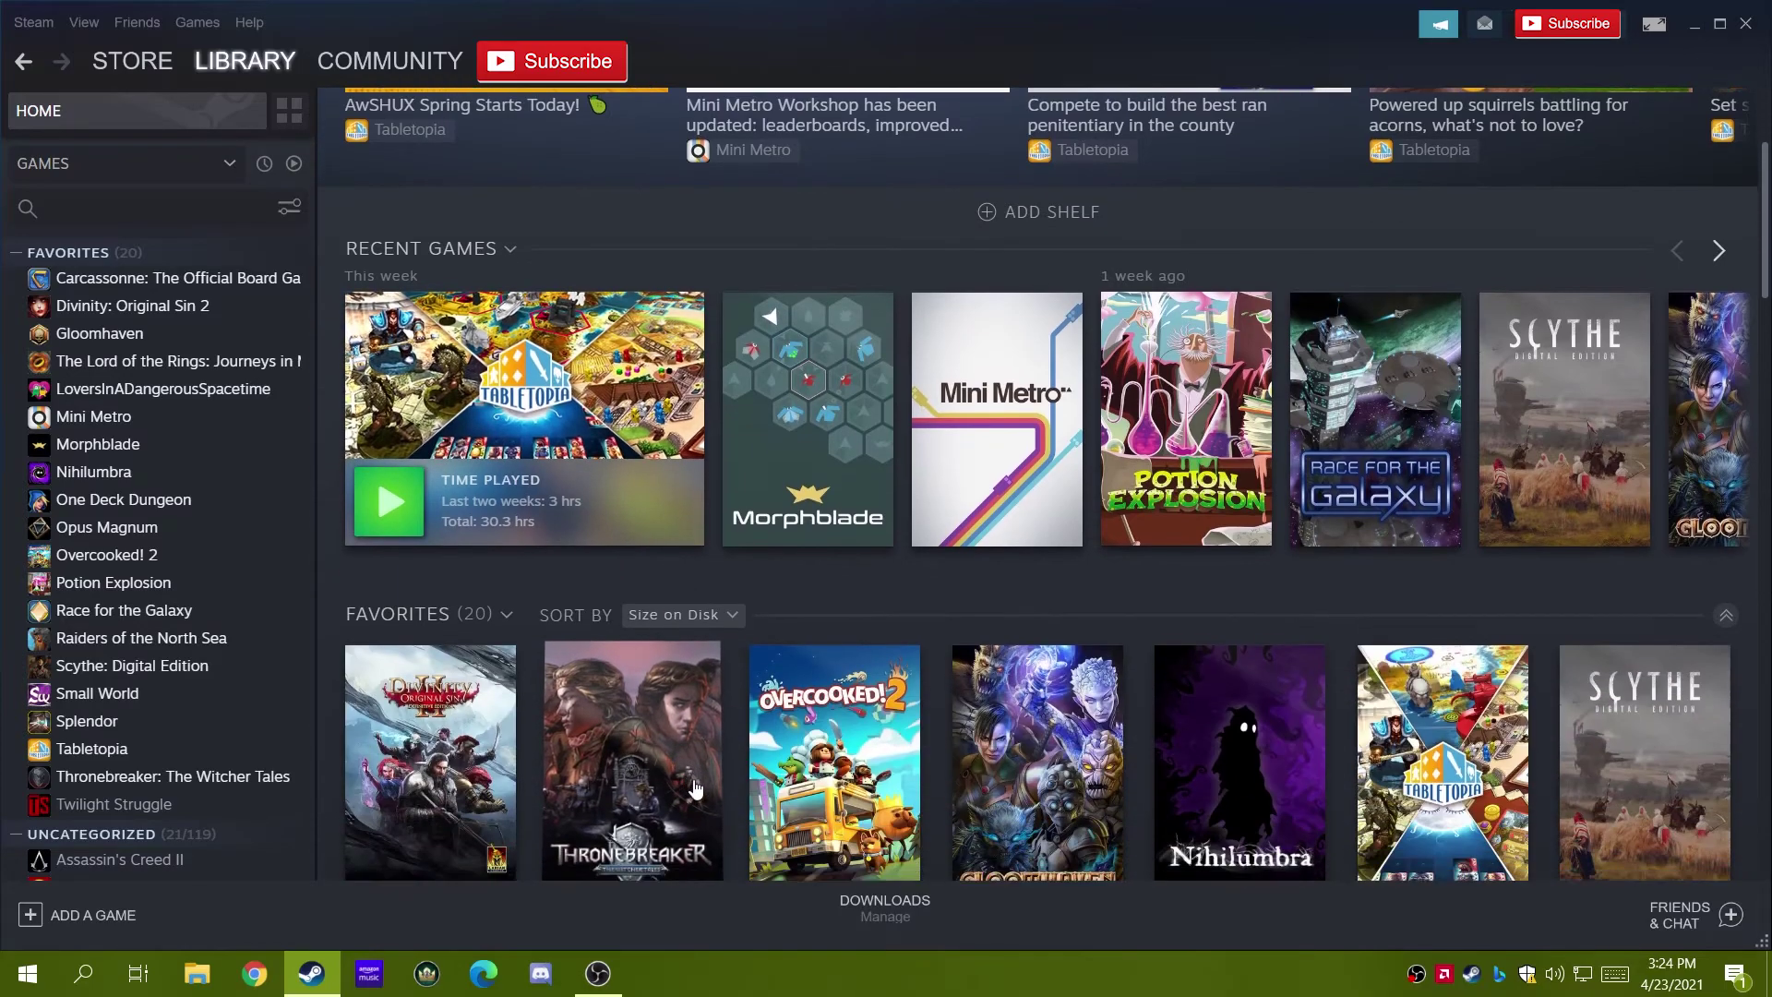
scroll(694, 789, down, 3)
click(504, 402)
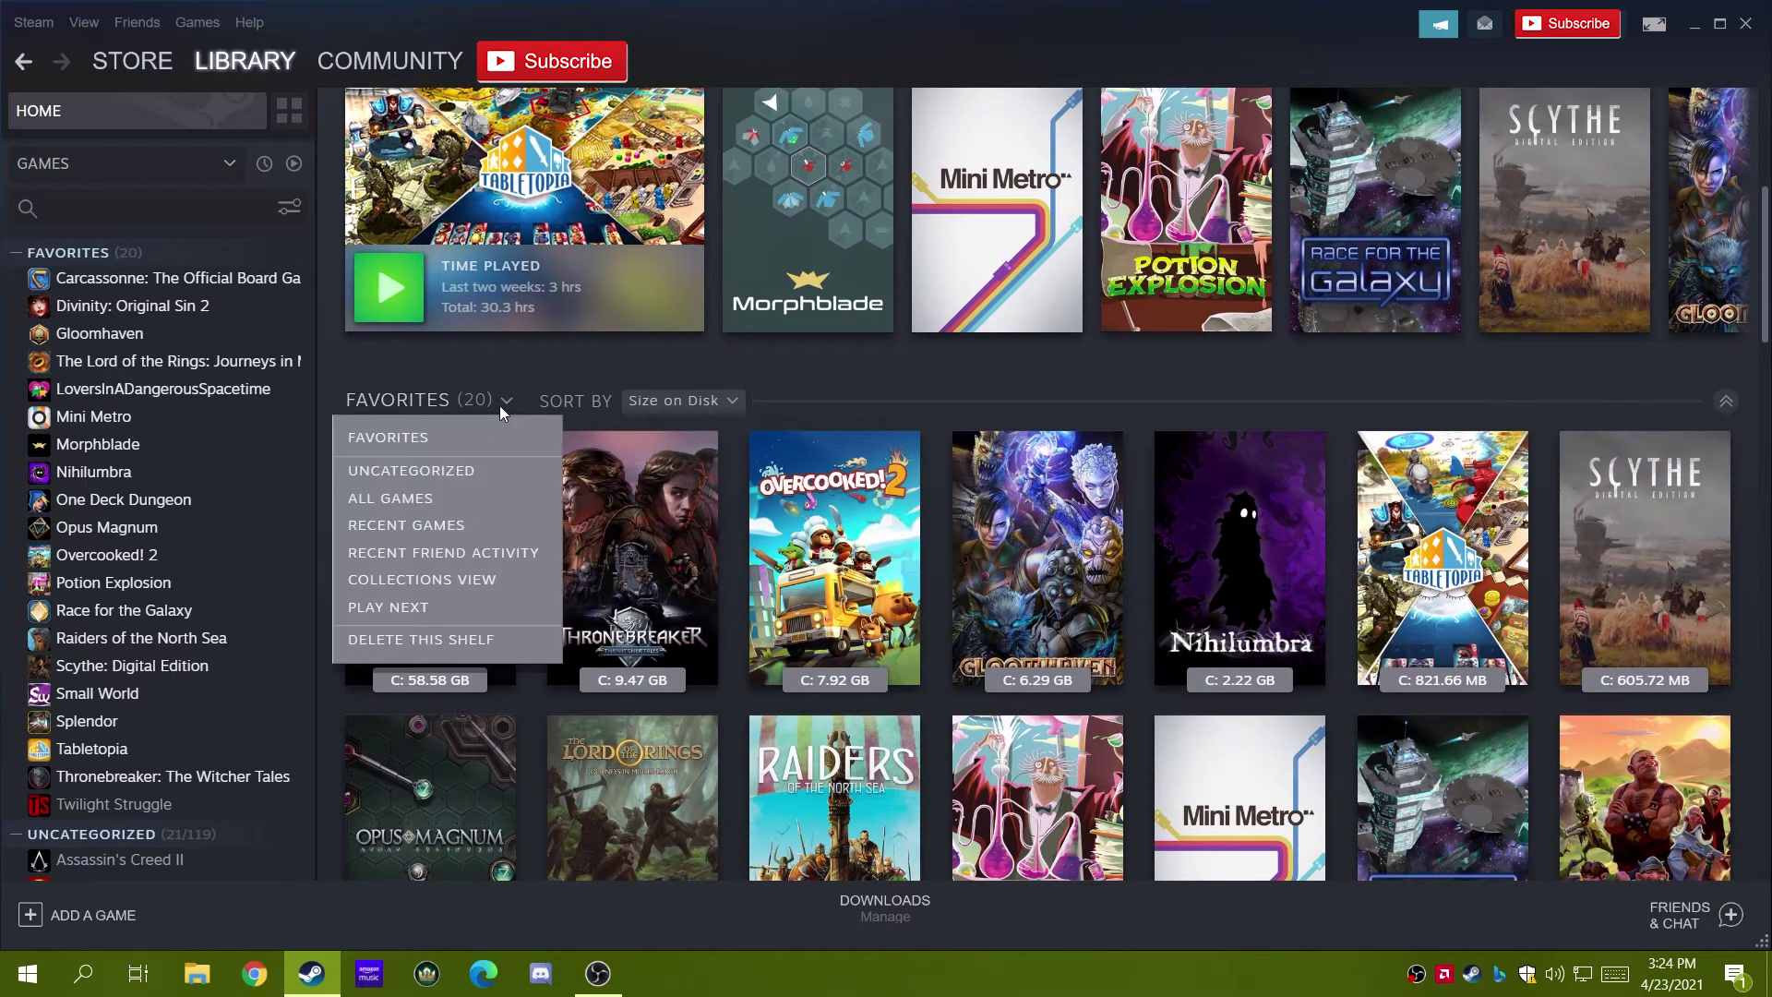
click(444, 499)
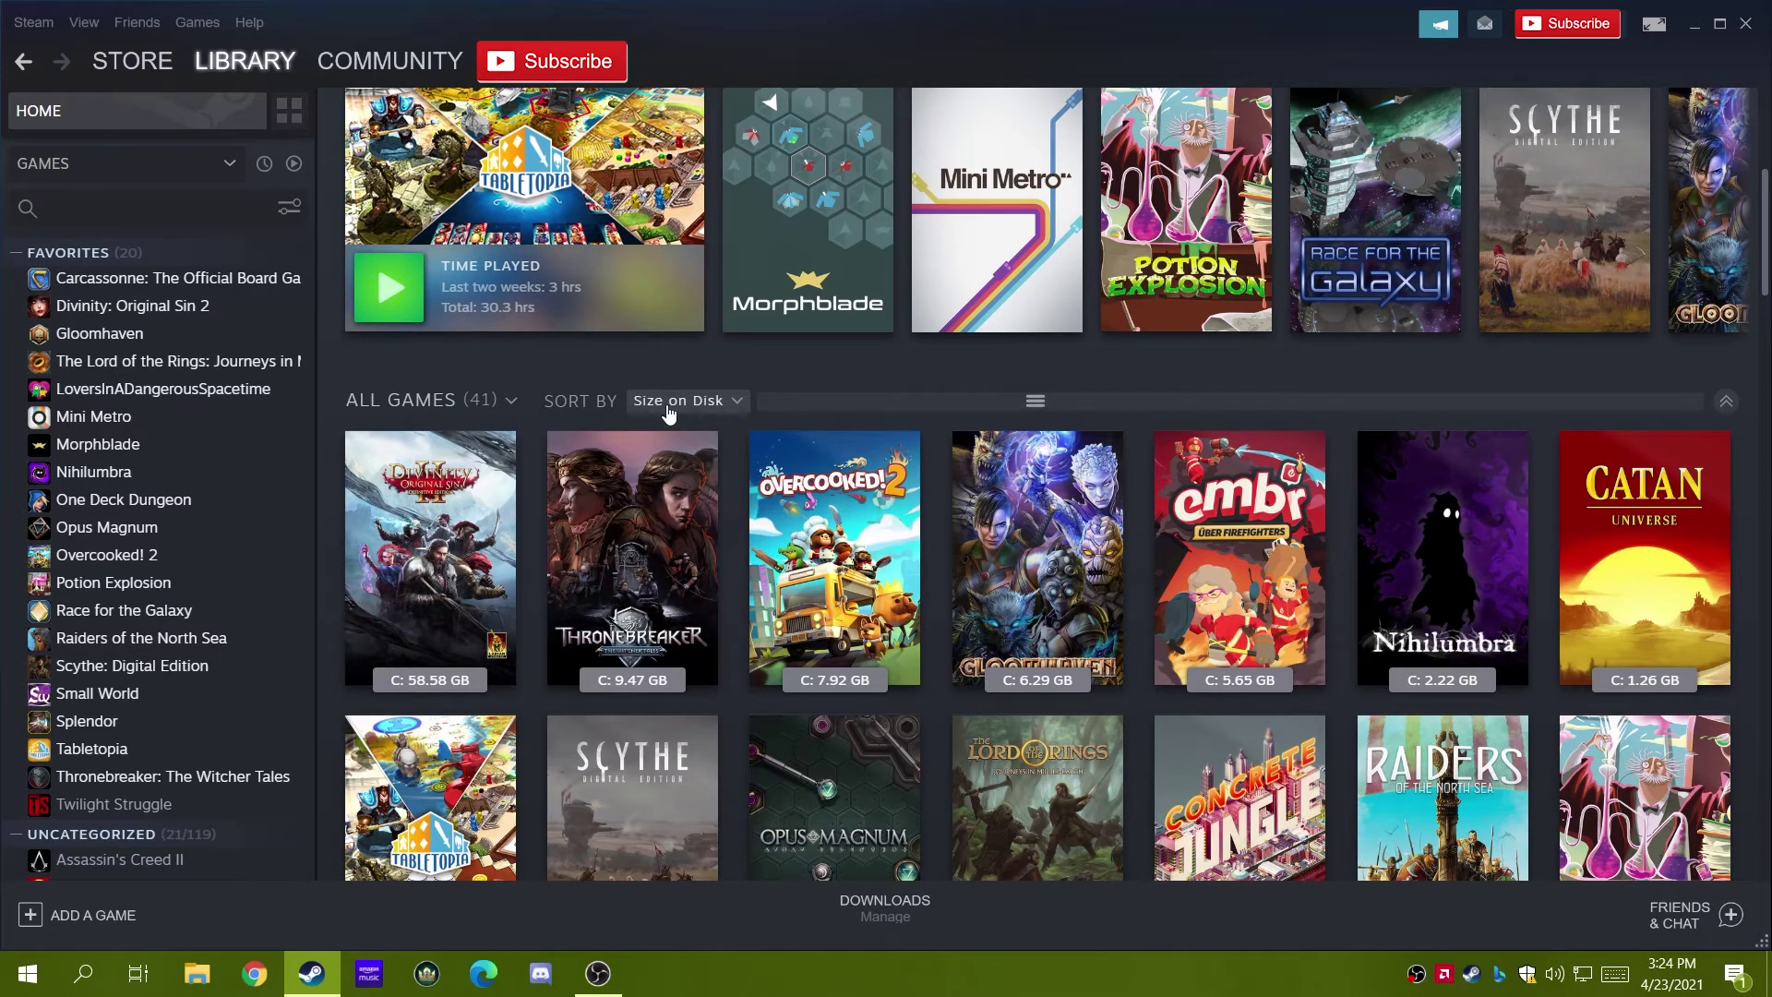
mouse_move(831, 487)
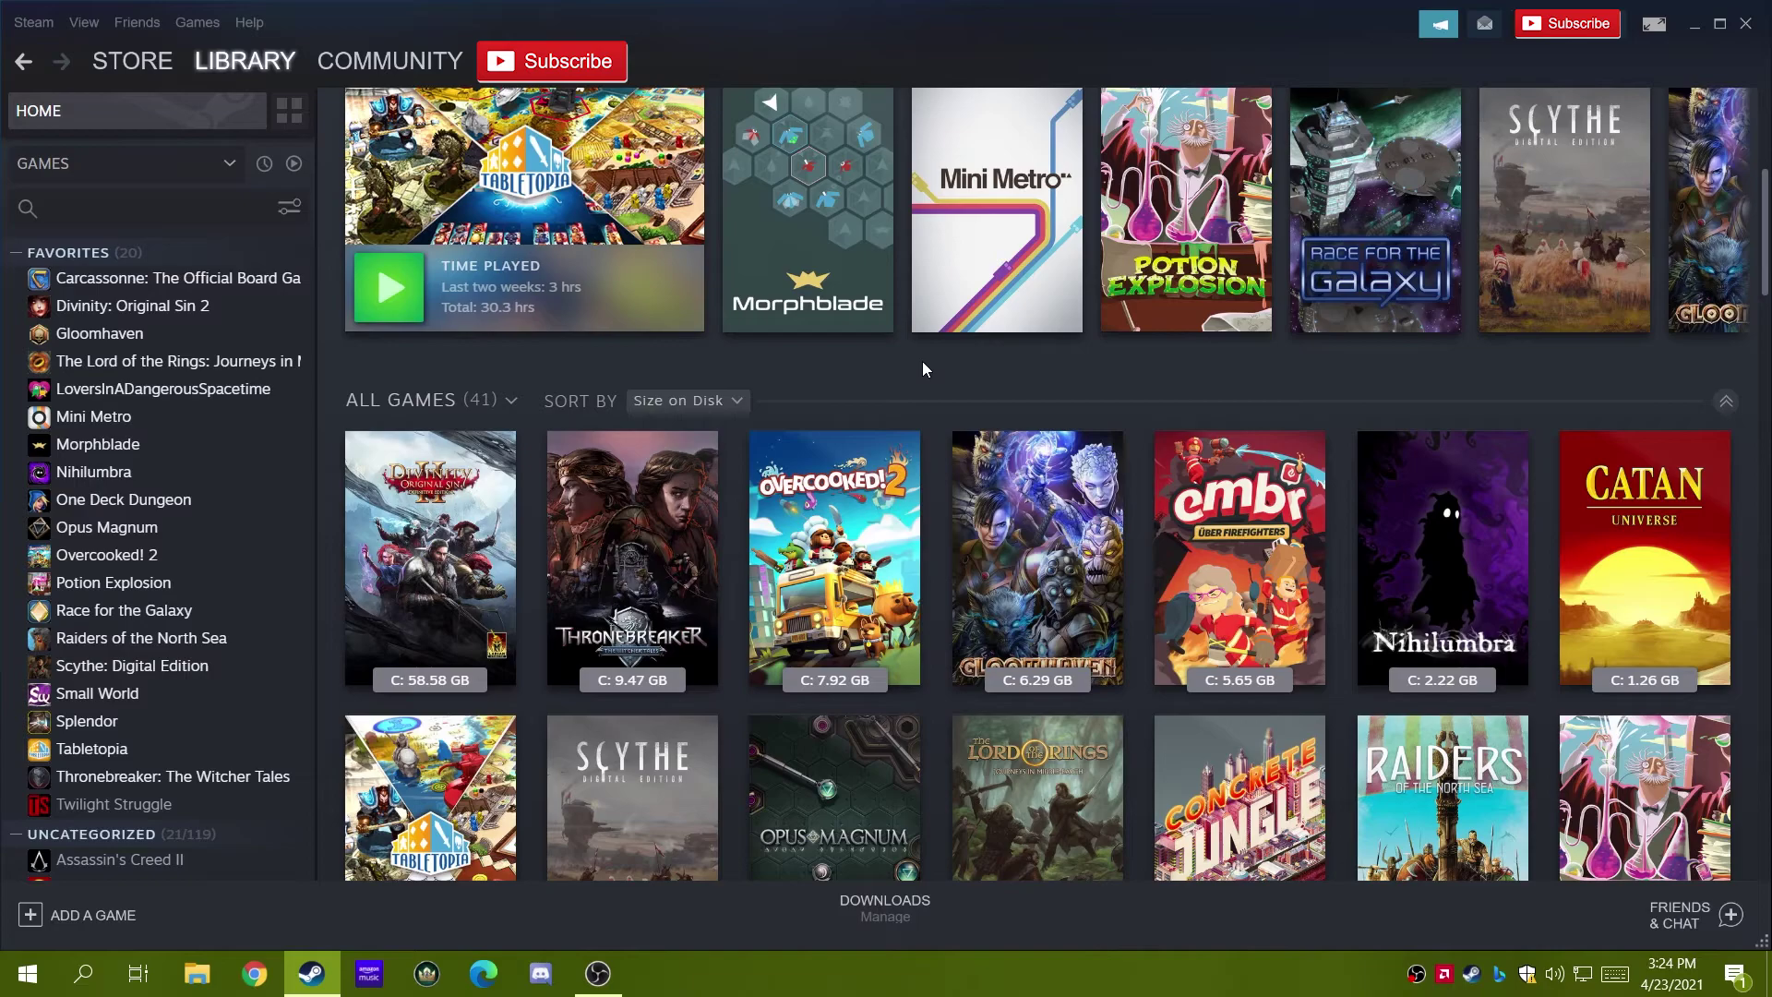
Step: Uninstall Concrete Jungle from the All Games shelf, confirm its removal, and look through the remaining games
scroll(923, 369, down, 2)
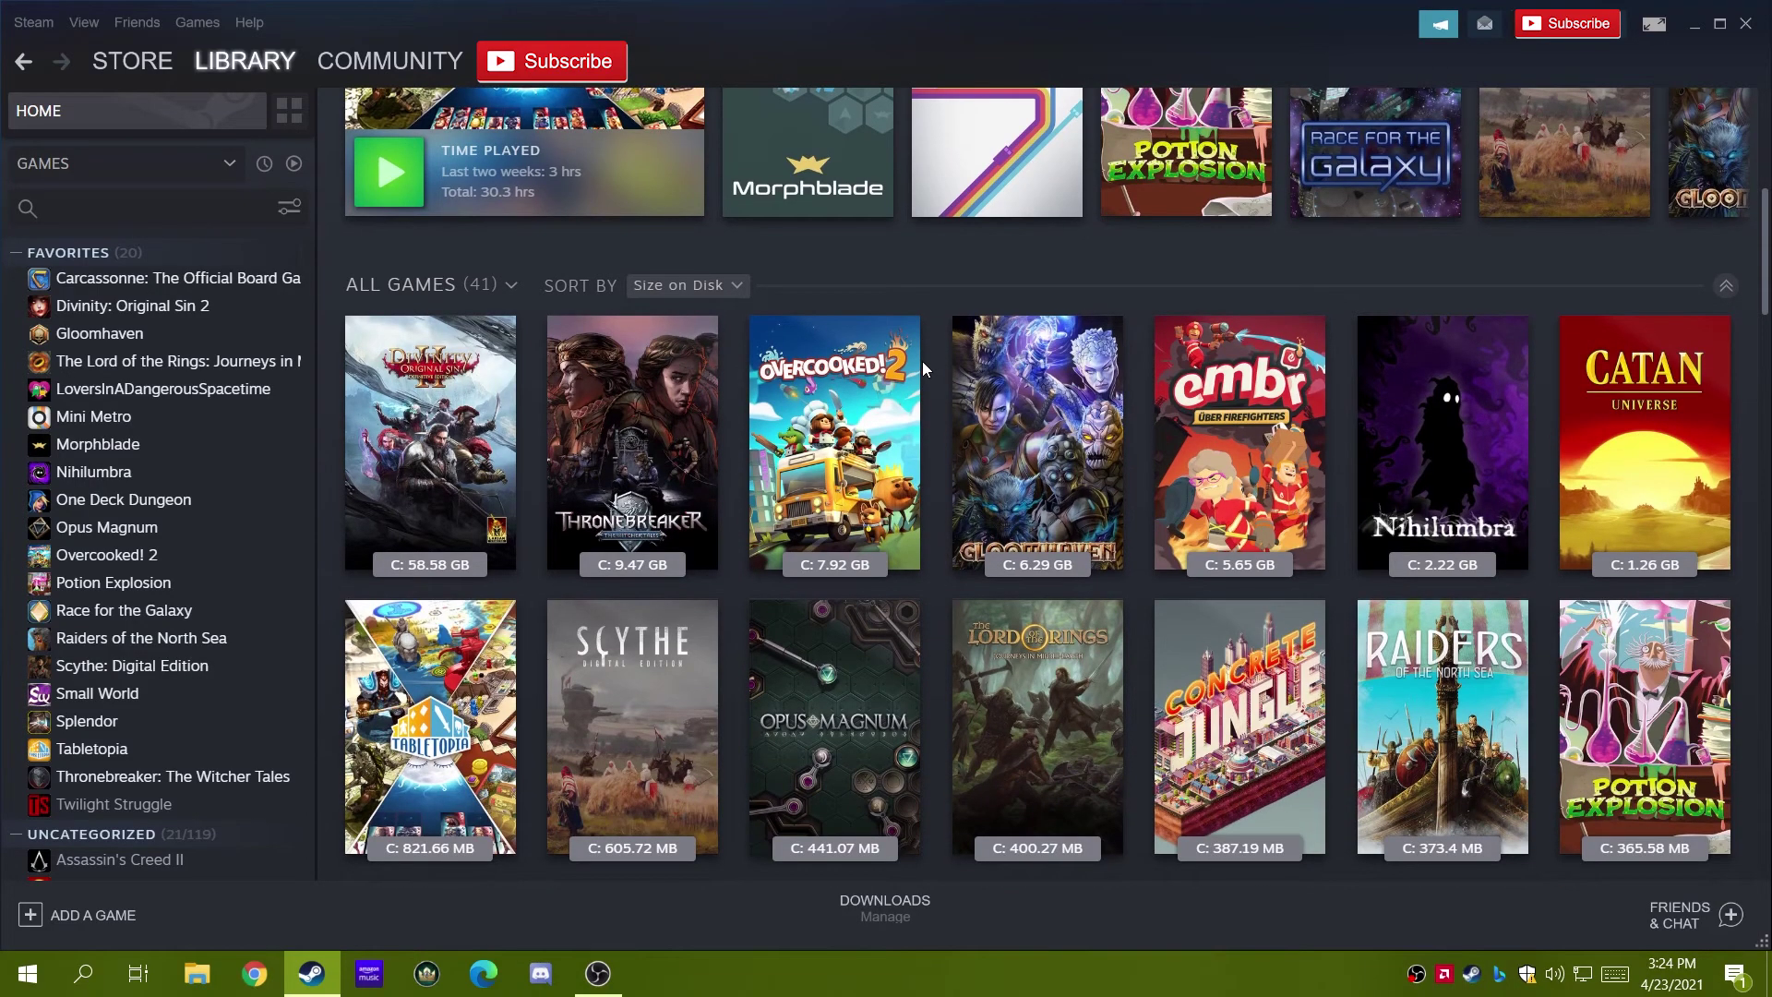
right_click(1232, 711)
mouse_move(1377, 823)
click(1485, 817)
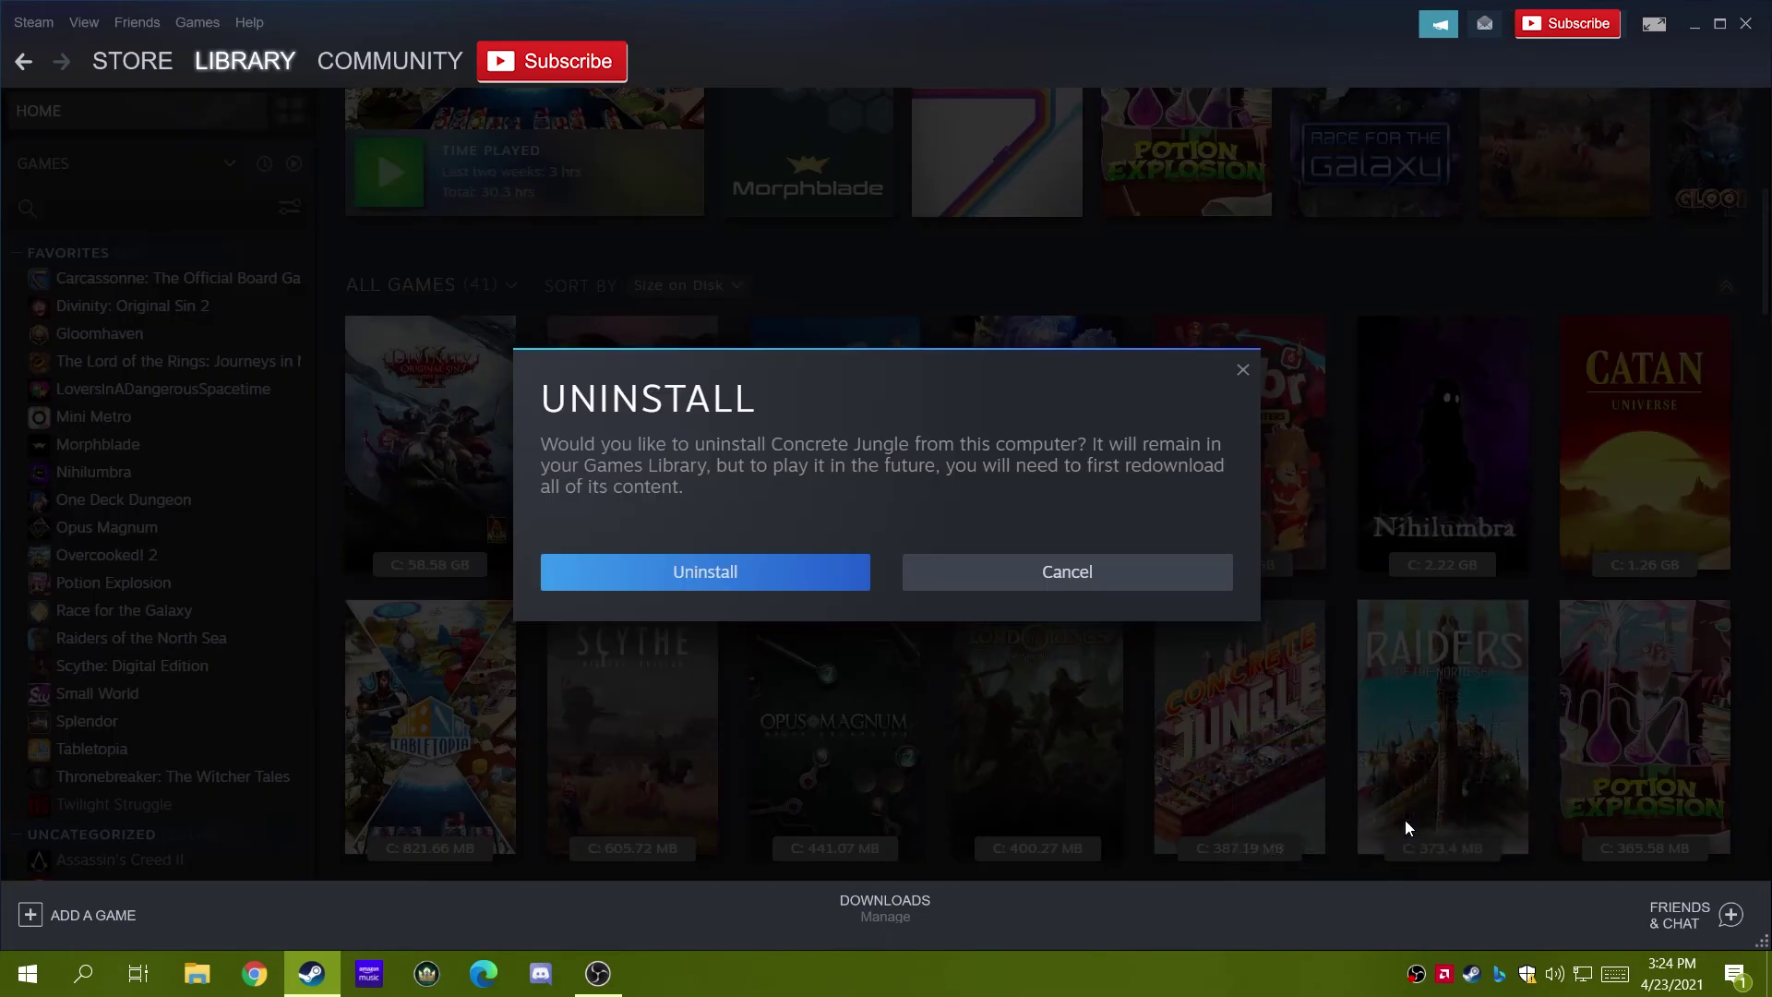
click(854, 581)
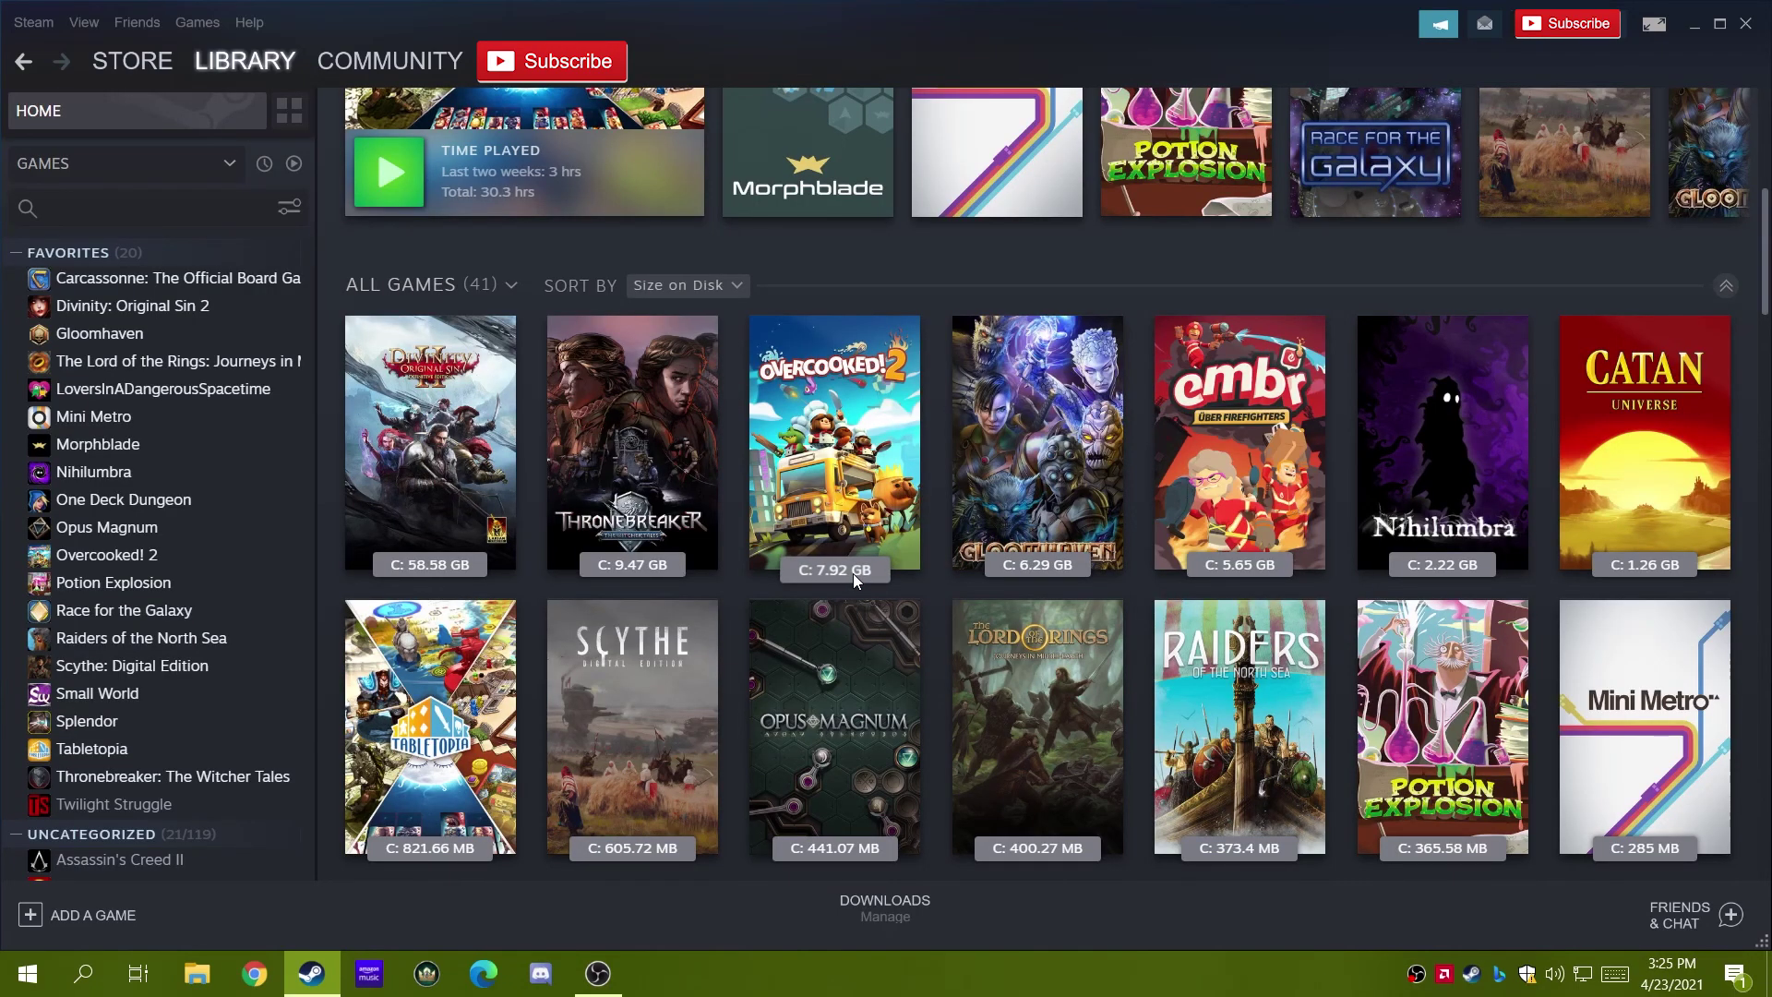
scroll(853, 573, down, 4)
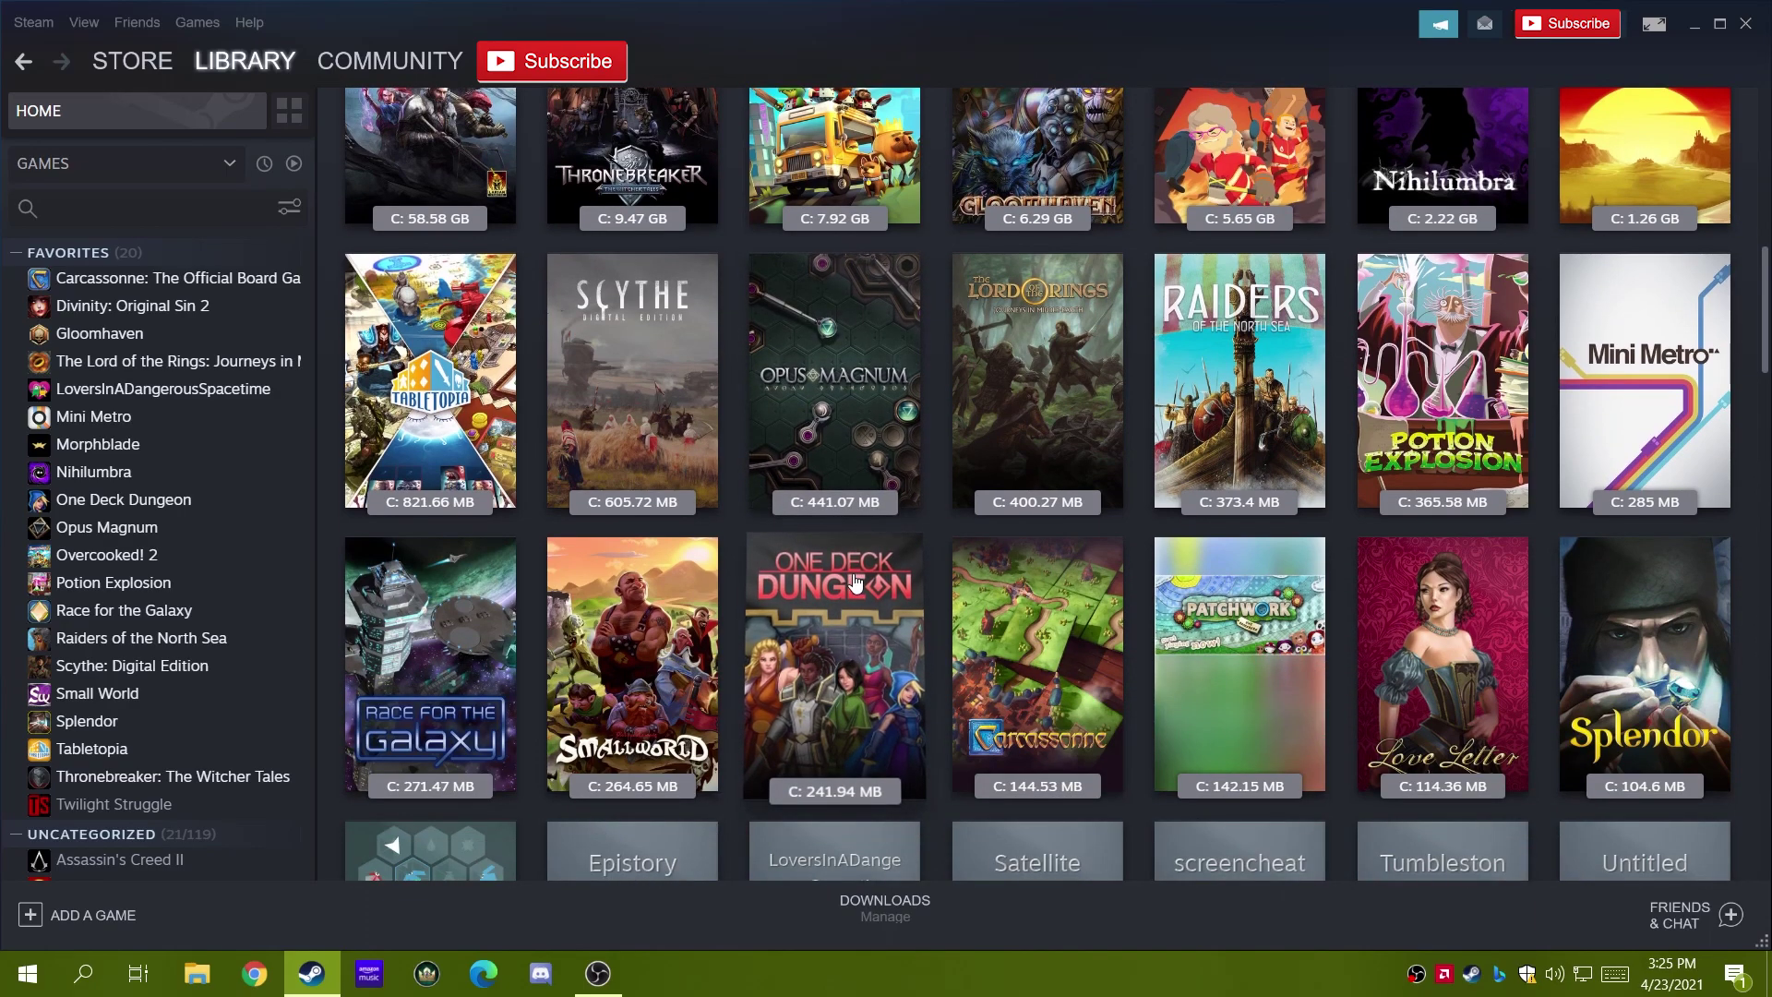